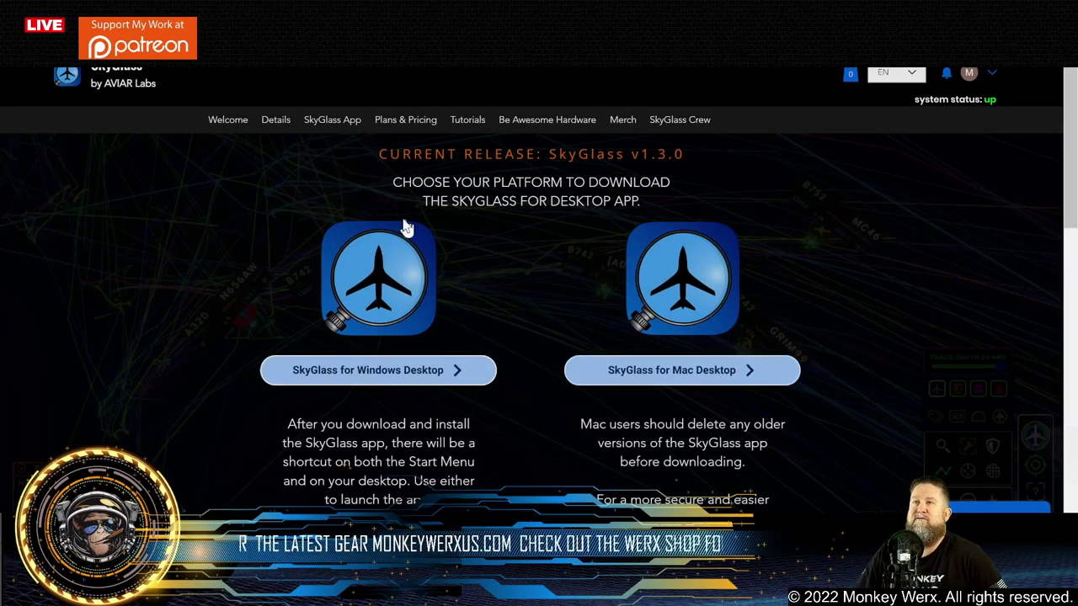
- Highlight the current release number v1.3.0 on the download page and switch to the SkyGlass desktop app
left_click_drag(632, 154, 685, 154)
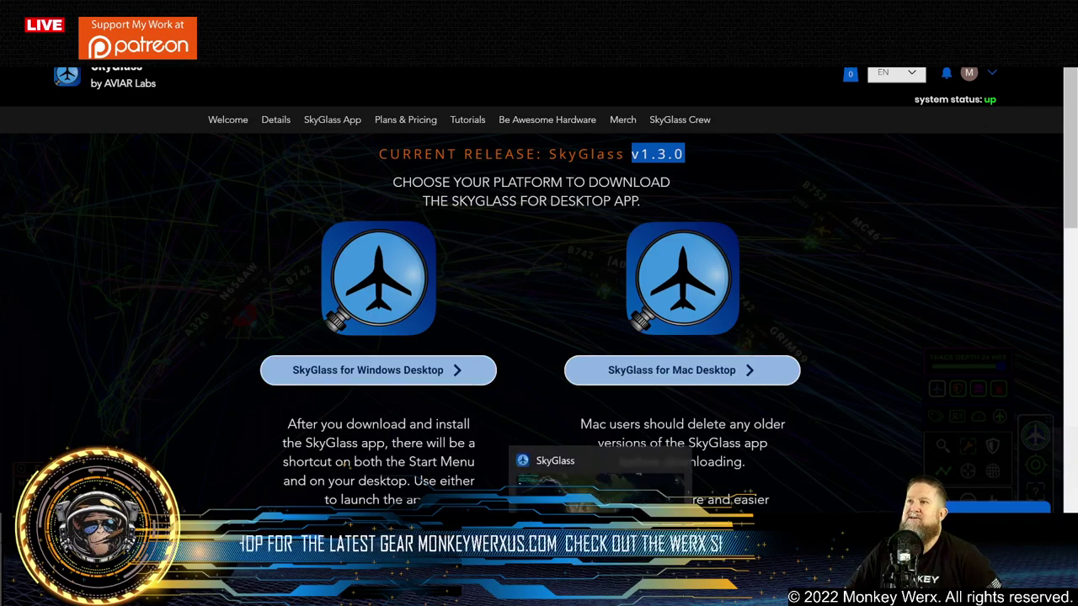
left_click(601, 467)
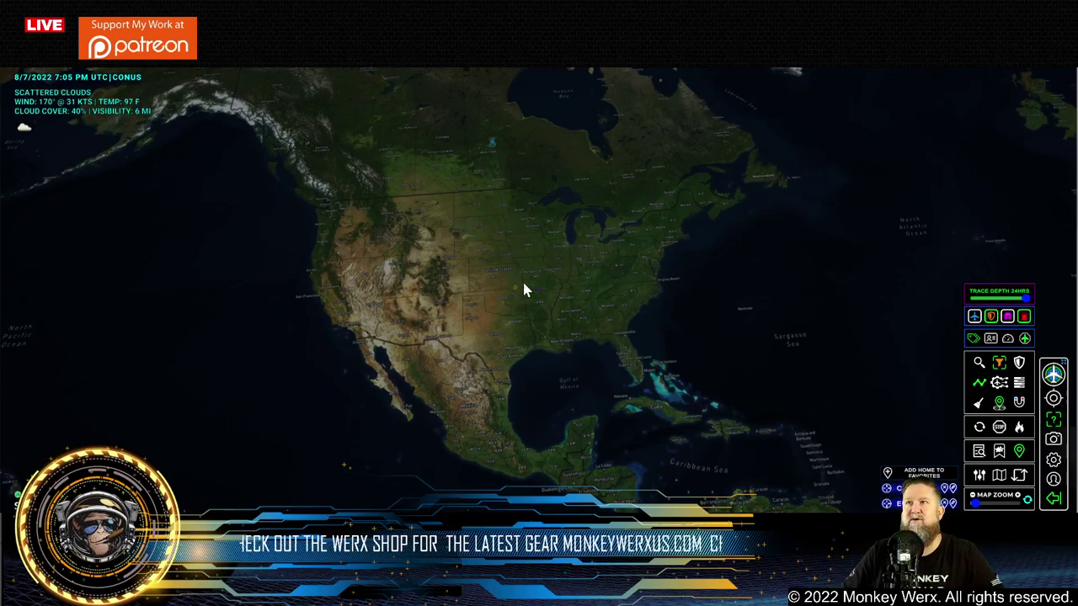
- Open the preferences to review the file save, source and premium options, and save the changes
left_click_drag(505, 219, 423, 376)
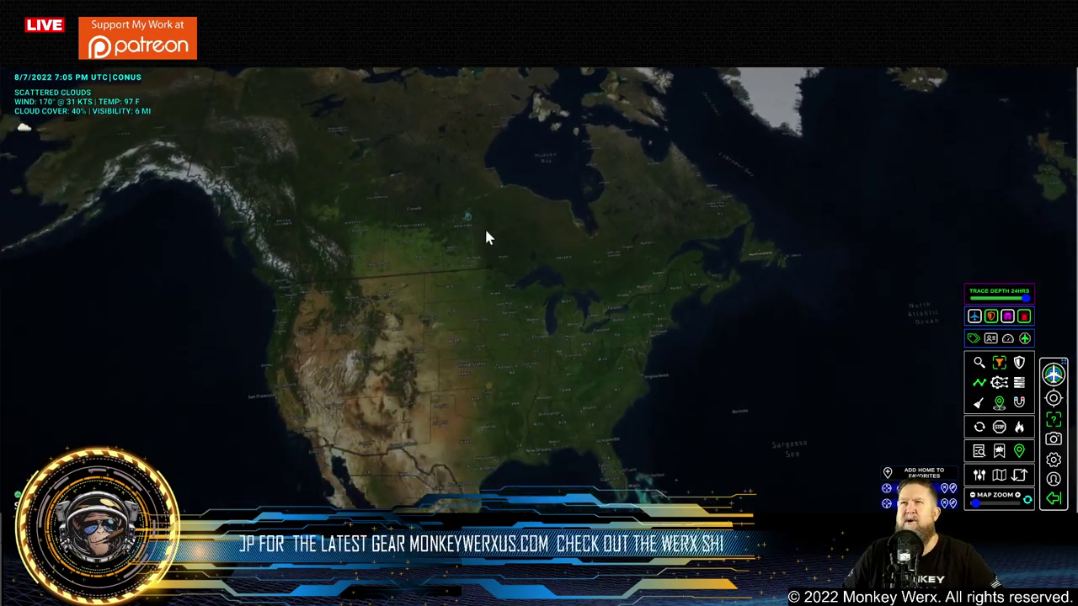
scroll(480, 232, "up", 2)
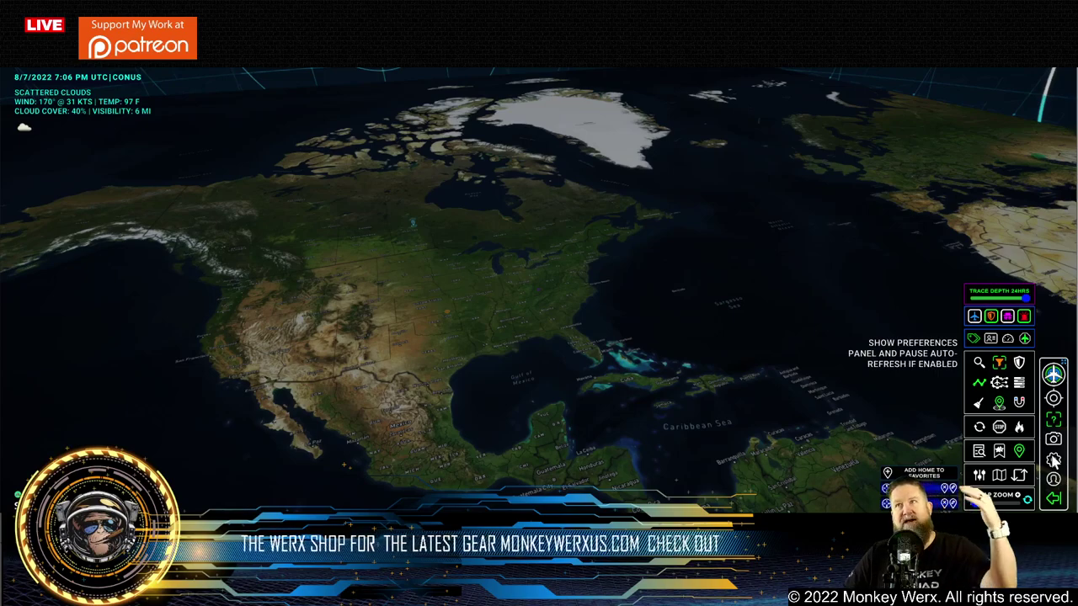
left_click(1054, 460)
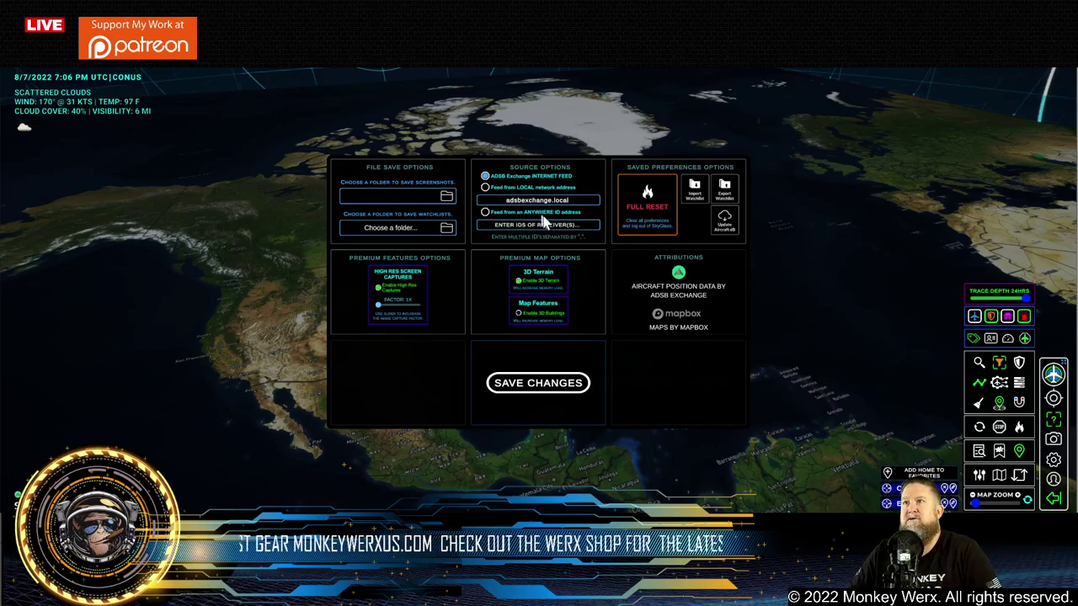
left_click(518, 387)
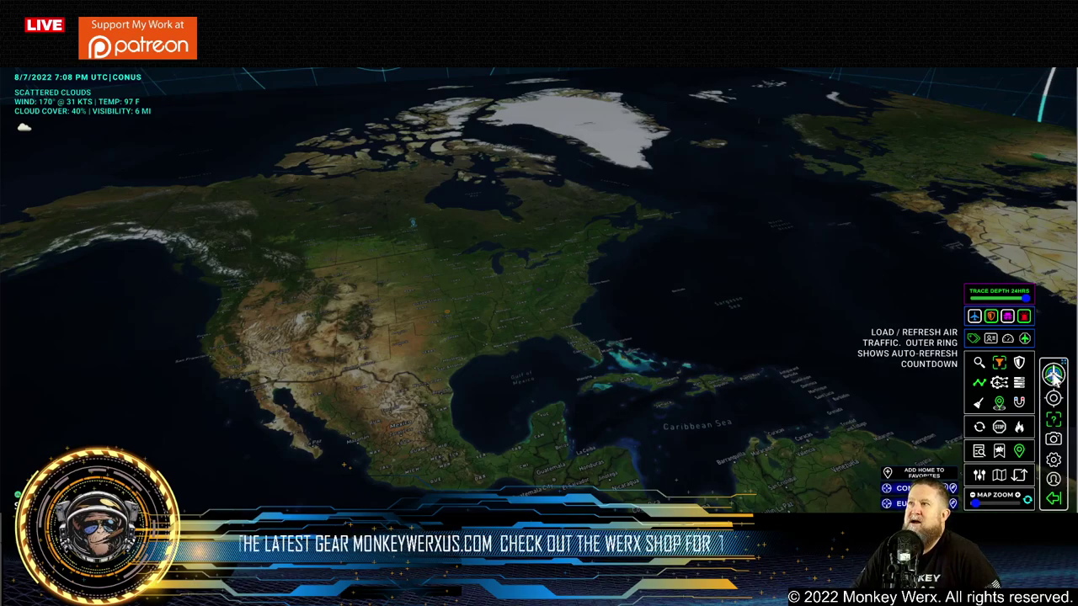
- Restrict the map to military aircraft and load the current air traffic
left_click(1020, 365)
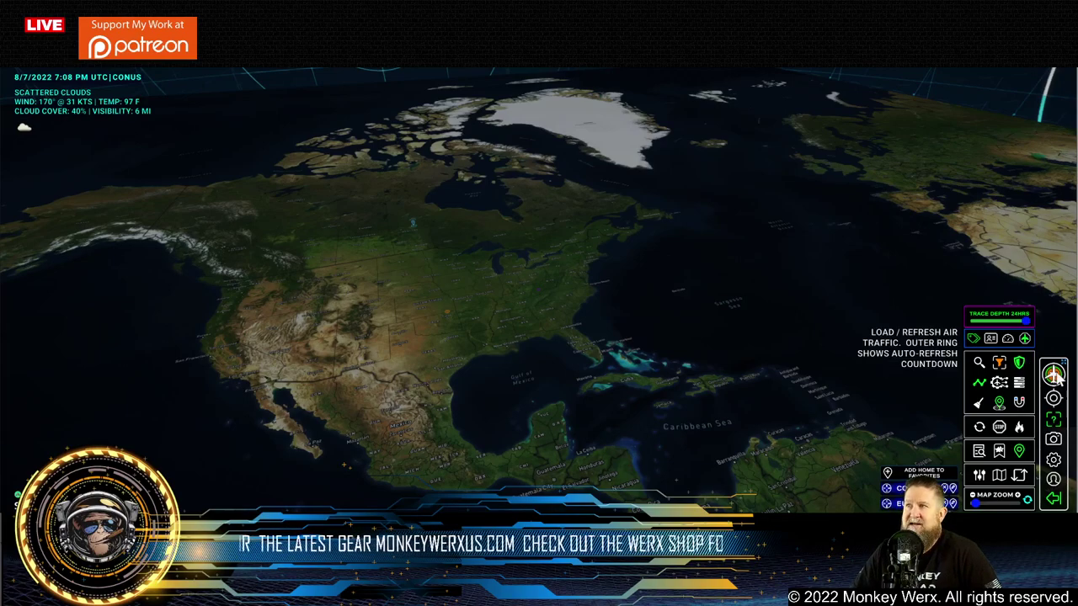
left_click(1060, 377)
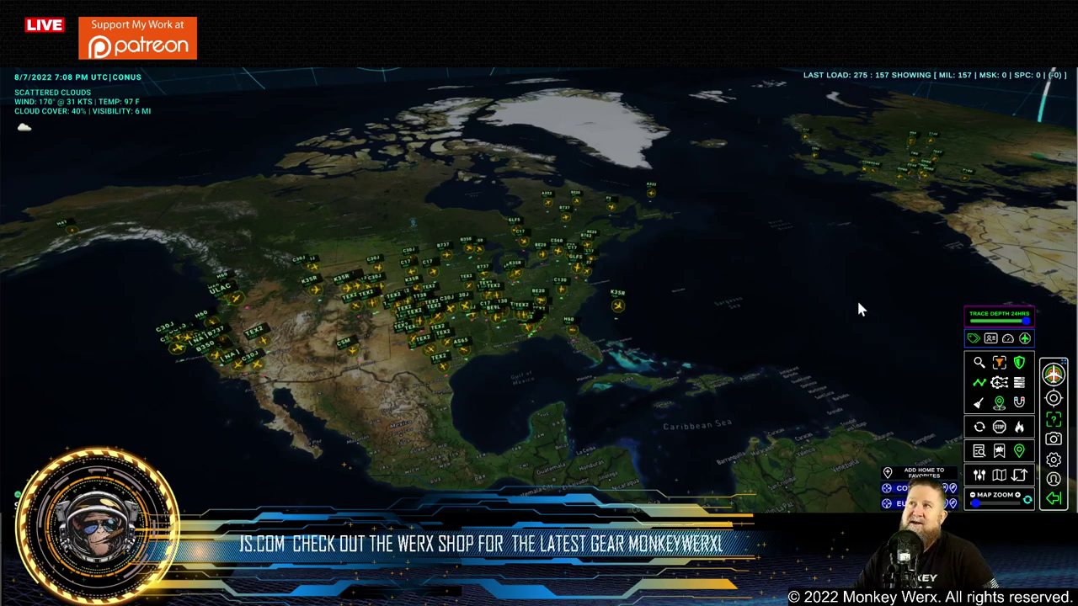
- Survey the loaded military traffic over North America and the Atlantic, and open the details of the K35R aircraft ADOBE01
left_click_drag(780, 292, 756, 321)
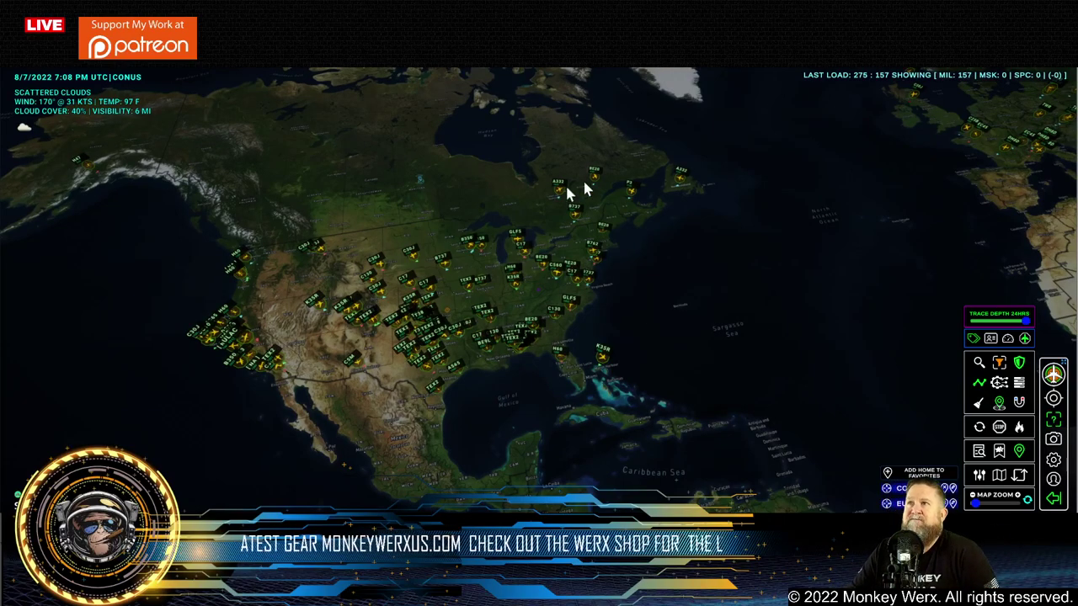
left_click_drag(695, 311, 475, 378)
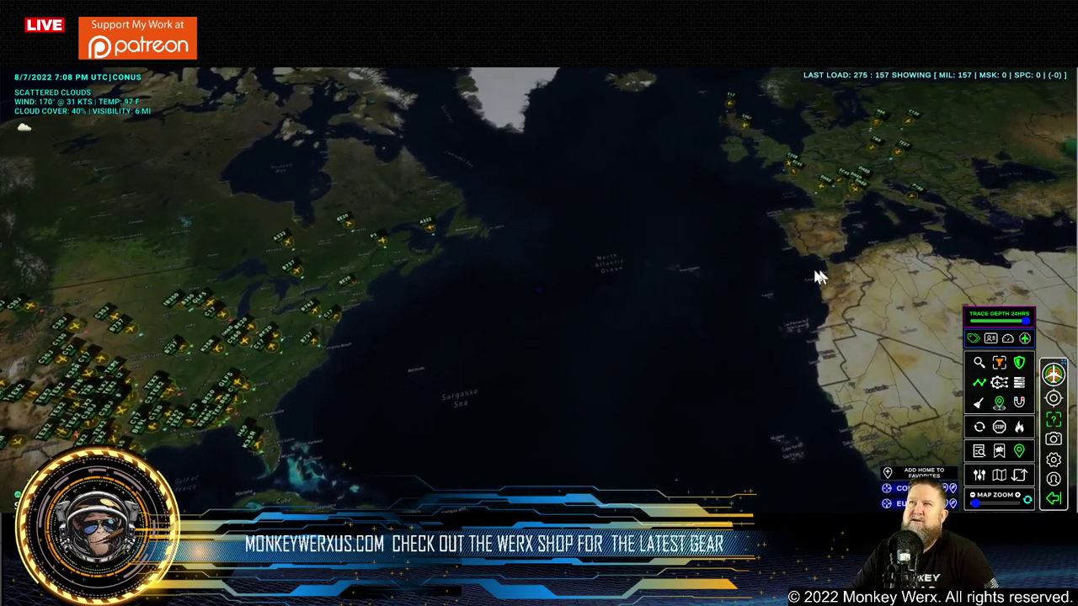
left_click_drag(491, 332, 645, 291)
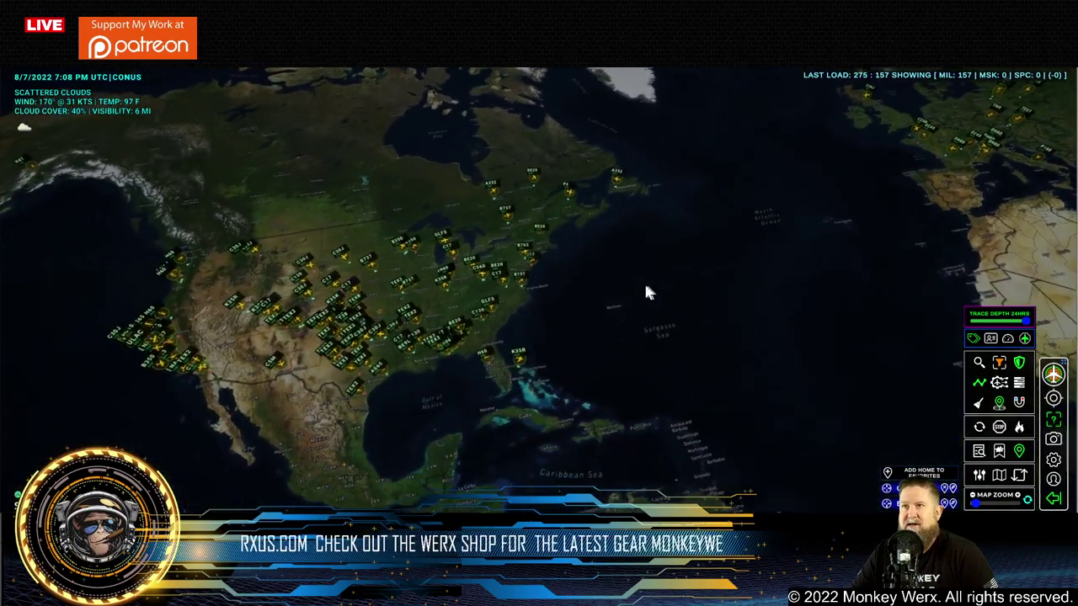
scroll(643, 273, "down", 3)
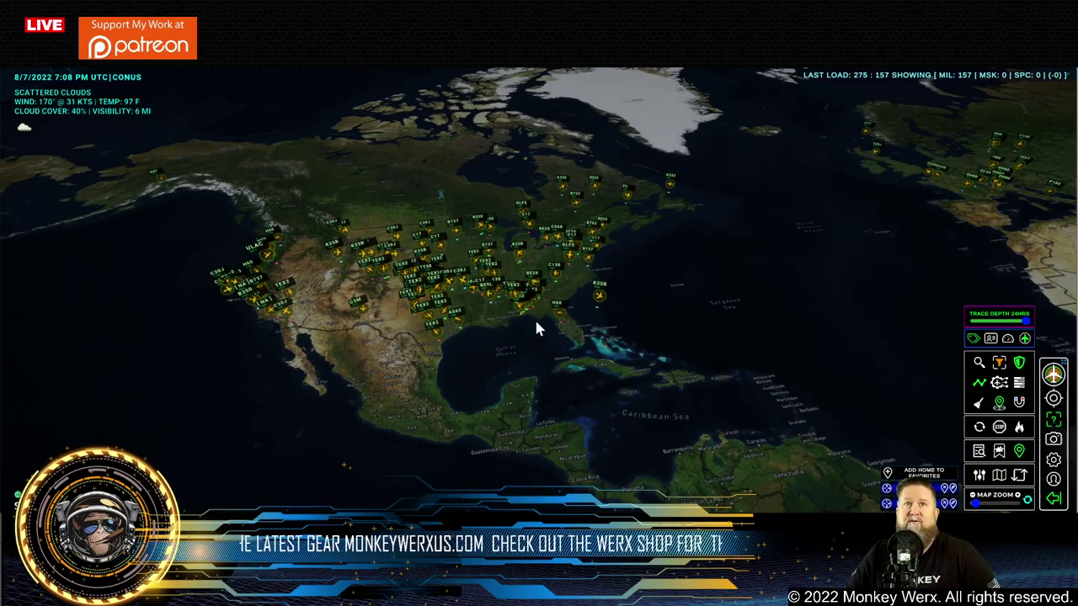
scroll(489, 347, "down", 2)
scroll(441, 362, "up", 2)
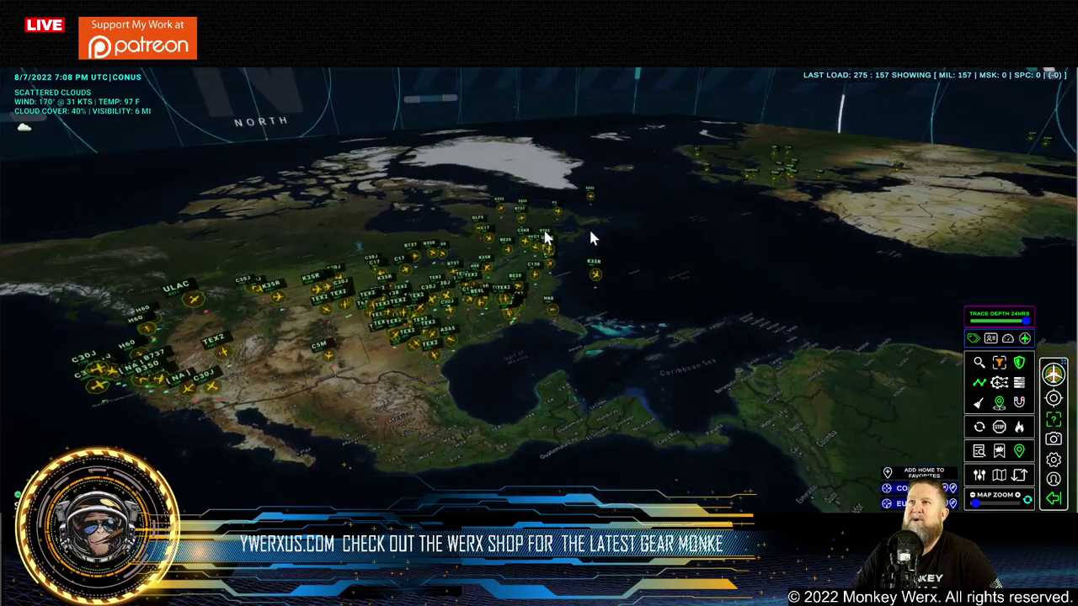
left_click(385, 301)
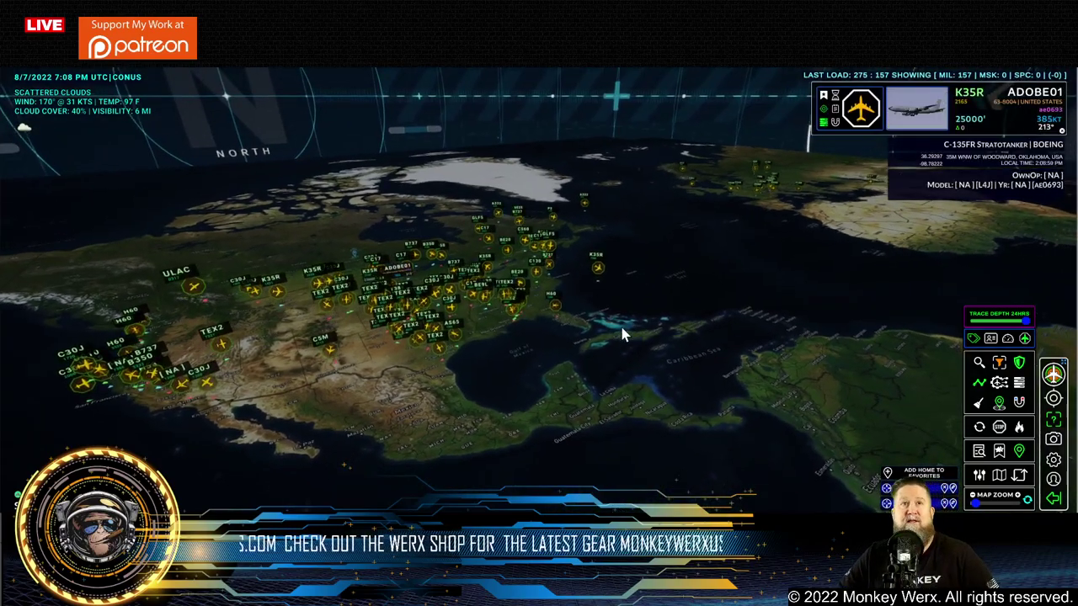
- Turn off the military-only filter and hide both the aircraft type labels and the aircraft icons
left_click(1021, 363)
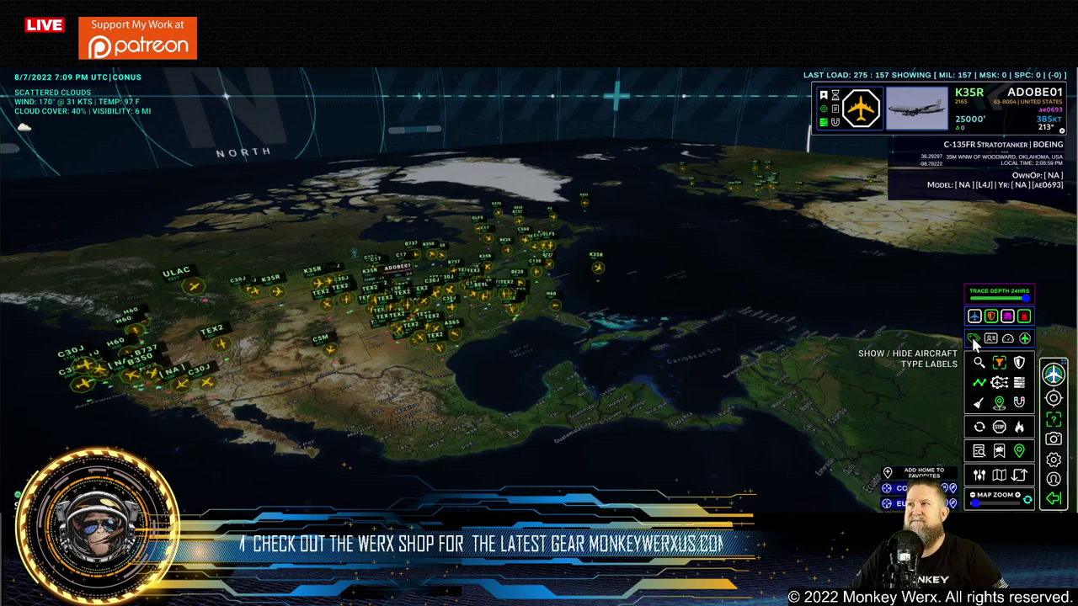
left_click(974, 340)
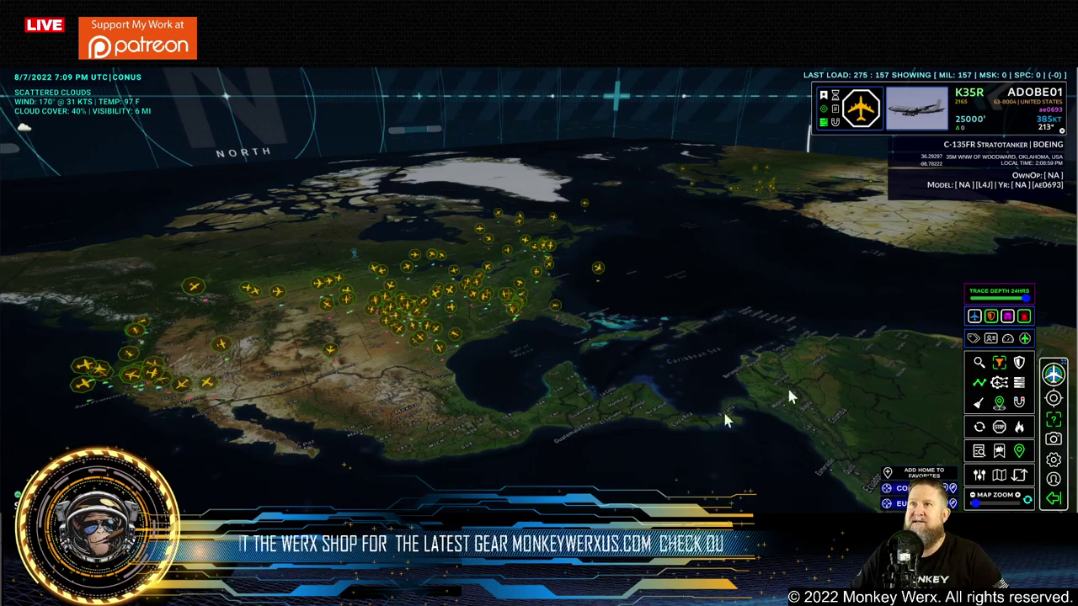
scroll(415, 407, "up", 5)
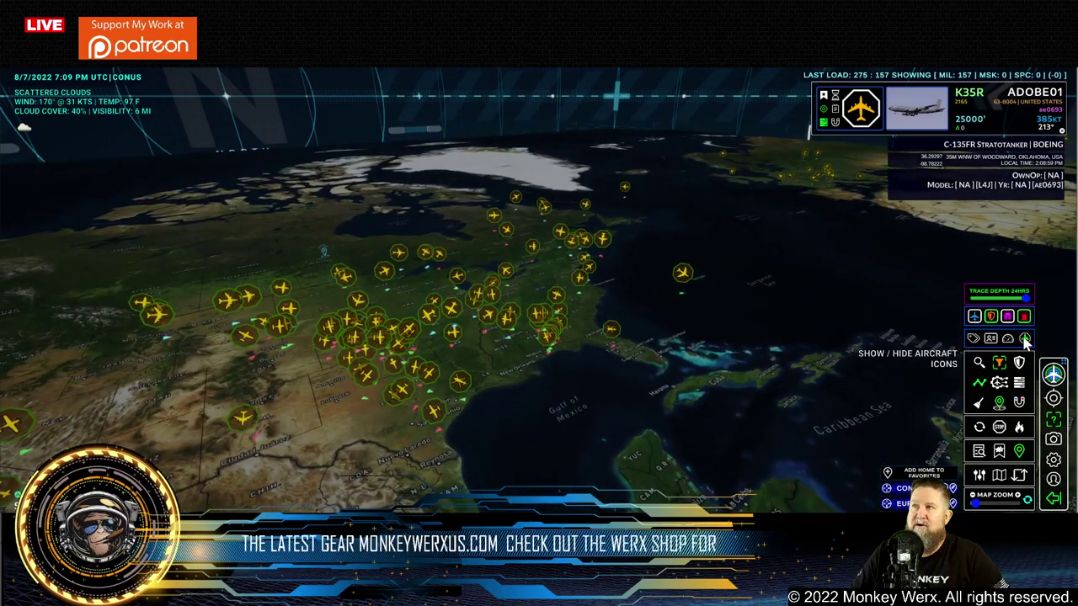
left_click(1026, 338)
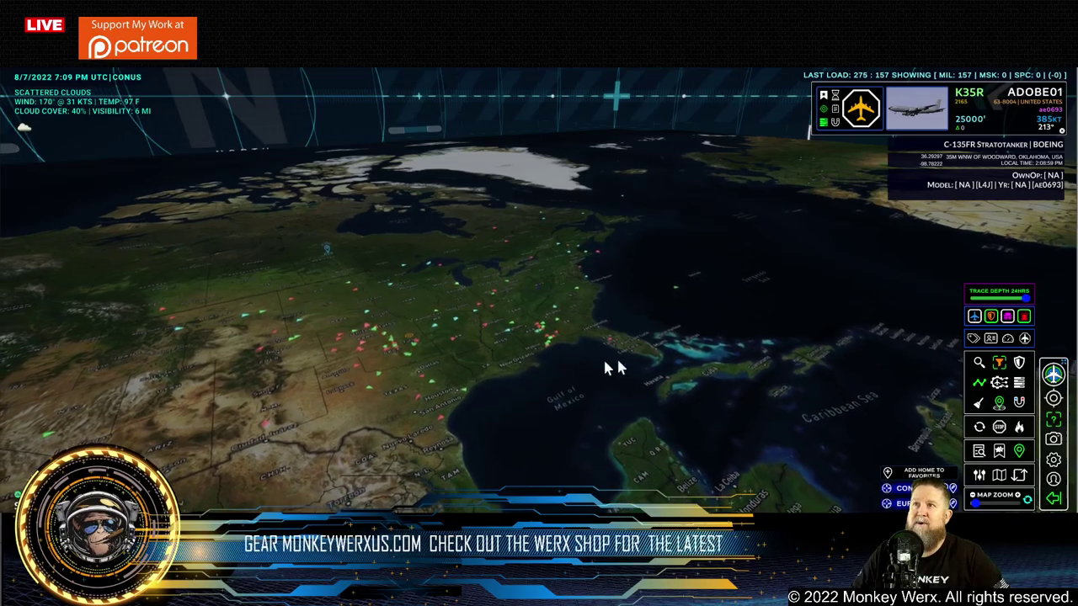
- Inspect the details of individual aircraft from their markers over the southern and southeastern United States
left_click(414, 331)
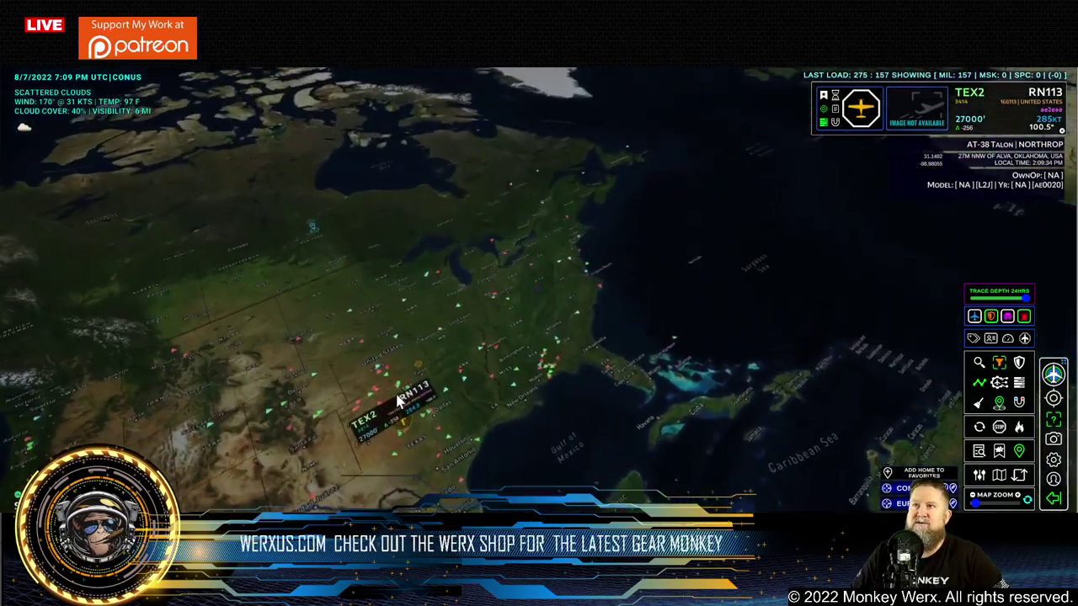
left_click(503, 360)
left_click(352, 348)
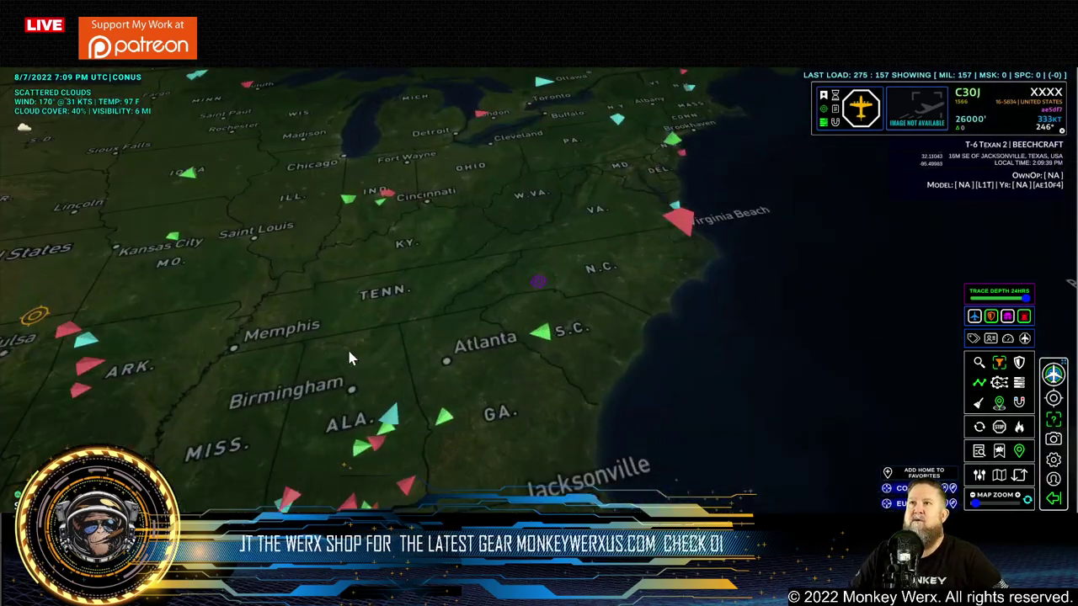
left_click(351, 355)
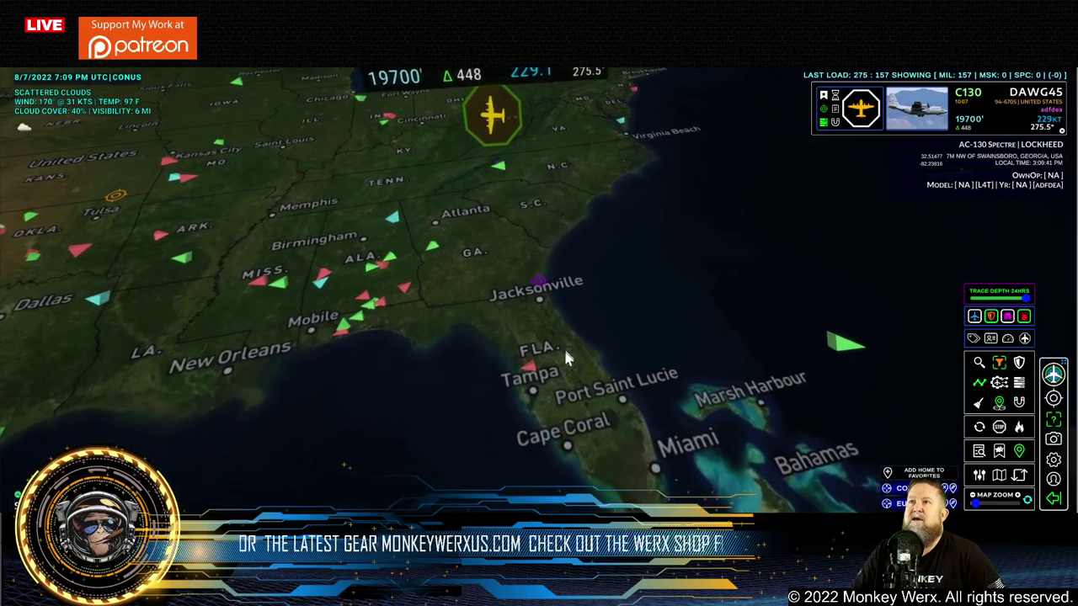
left_click(435, 329)
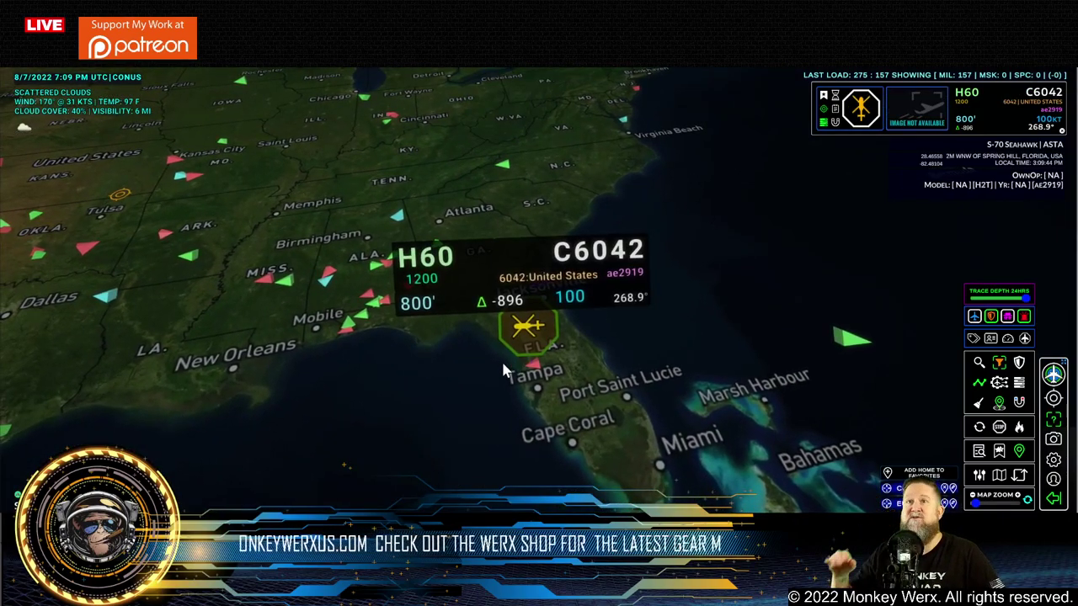
left_click(361, 308)
left_click(426, 222)
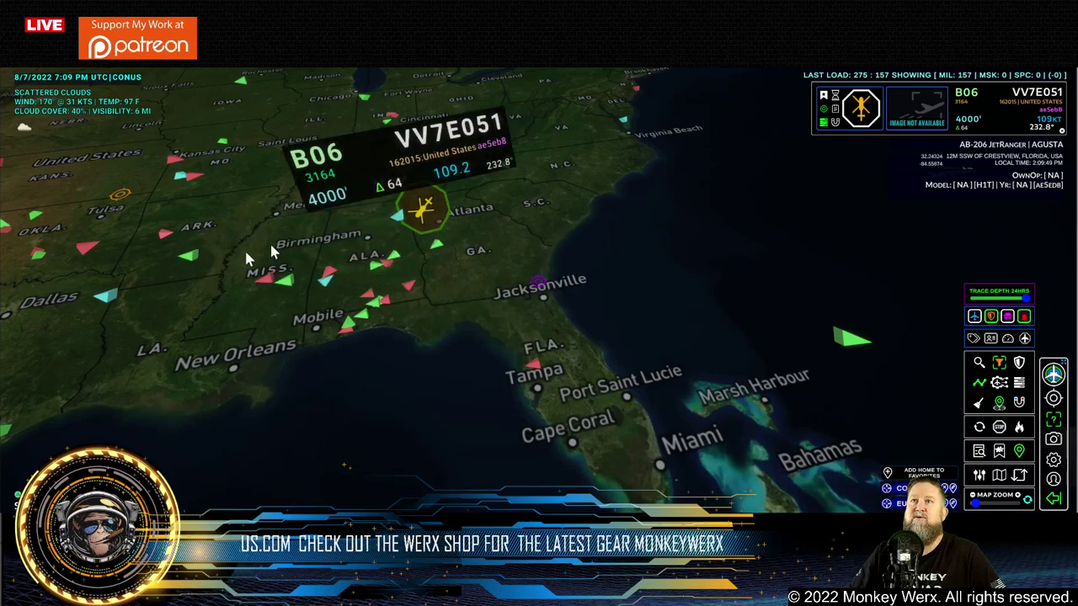
left_click(383, 164)
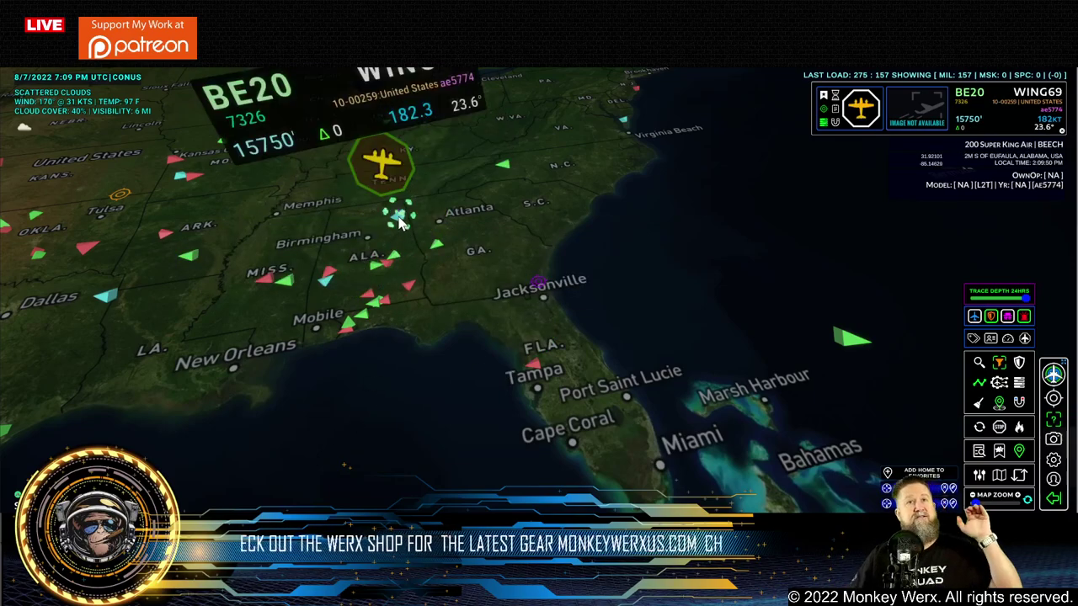
left_click(438, 248)
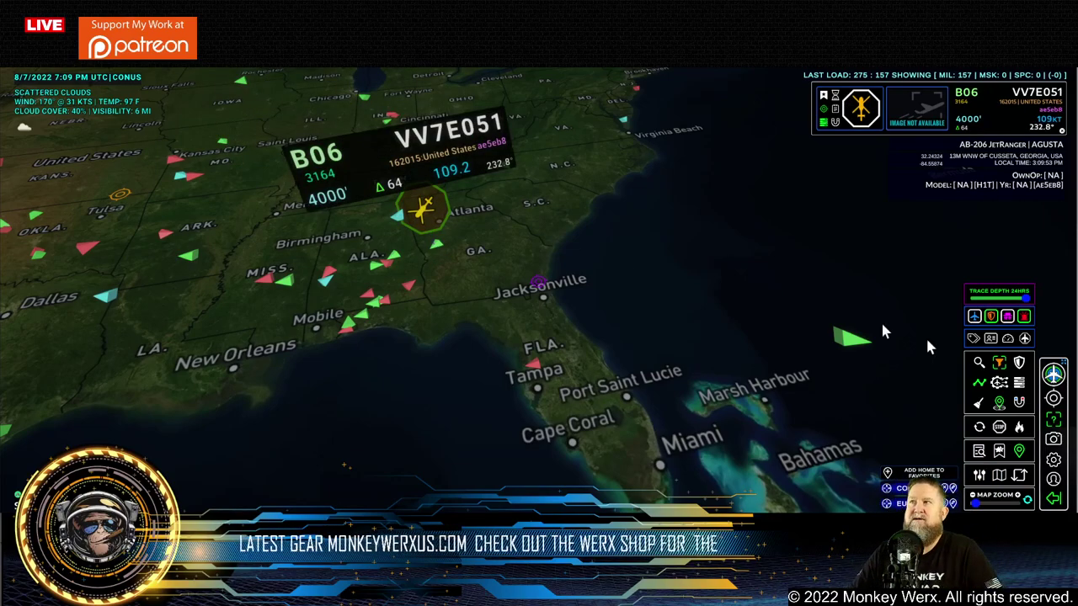
- Show the aircraft icons again and inspect the details of individual aircraft, including the C30J west of Memphis
left_click(1025, 337)
scroll(613, 249, "down", 5)
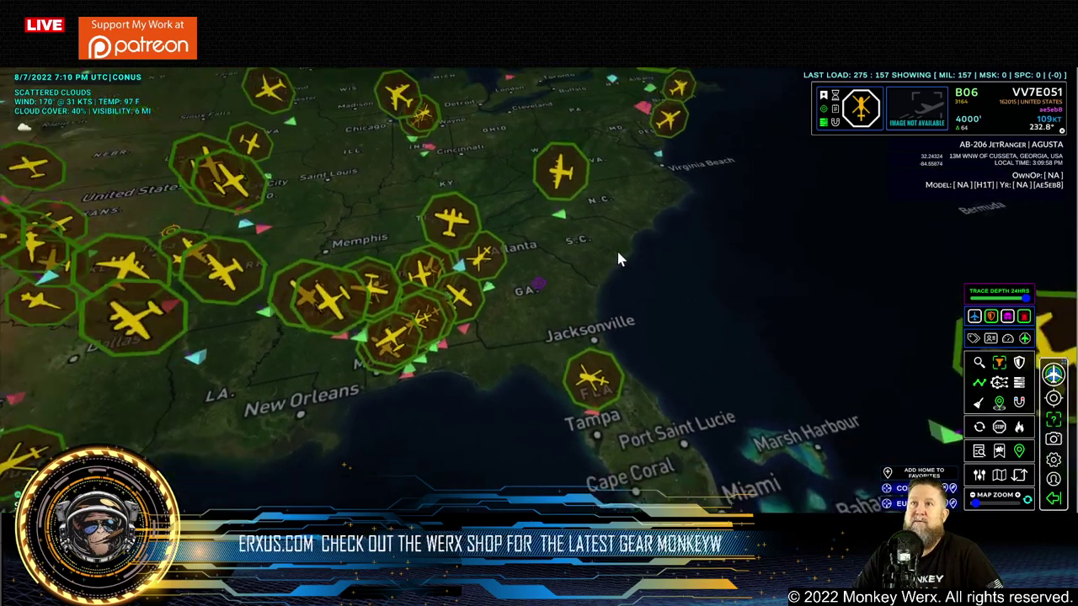
scroll(616, 263, "down", 2)
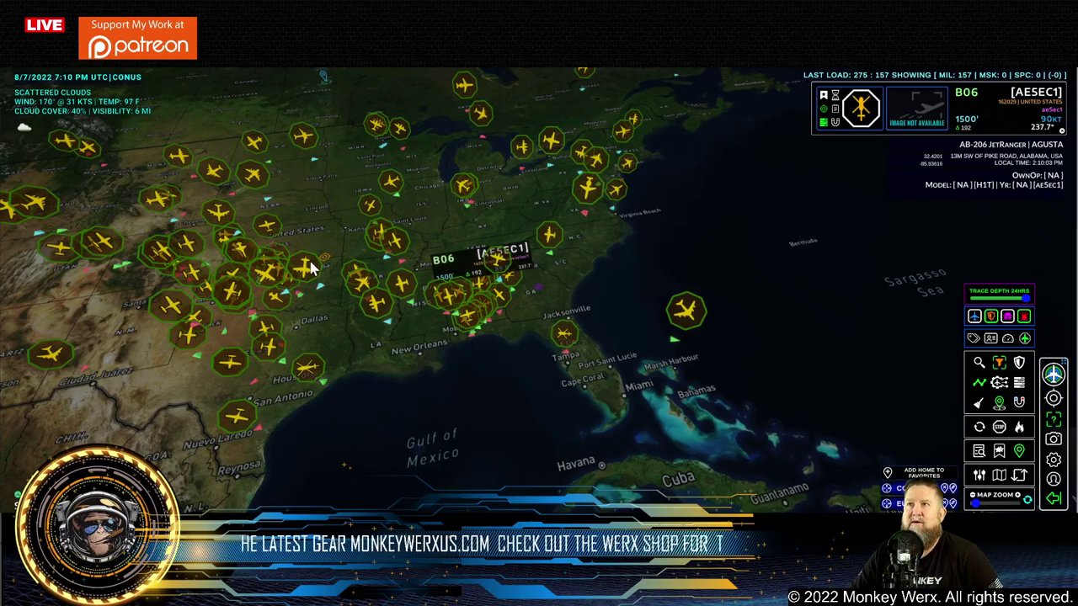
left_click(305, 269)
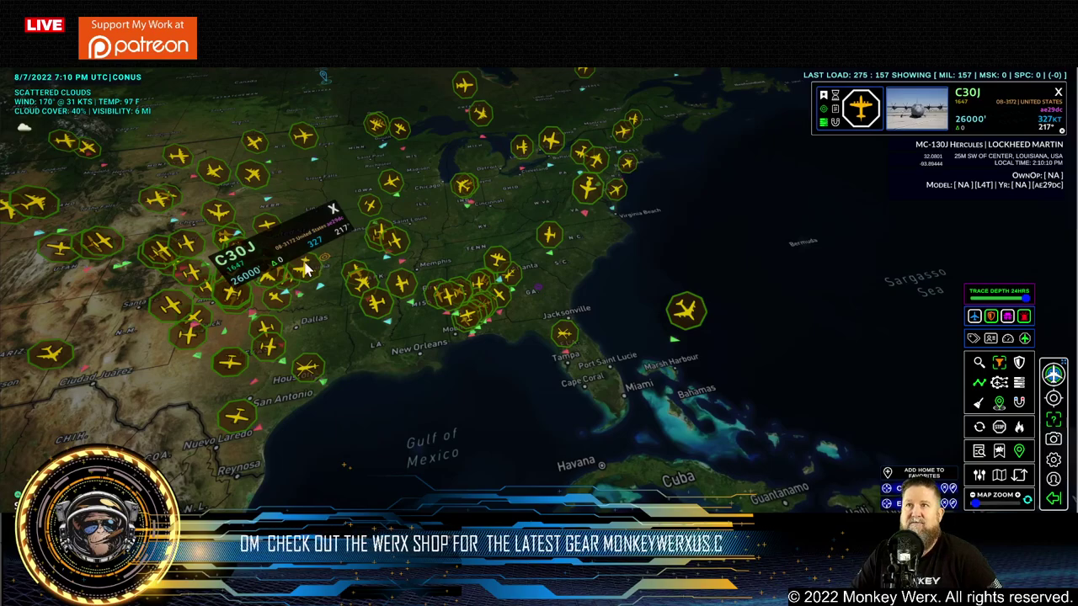
left_click(178, 154)
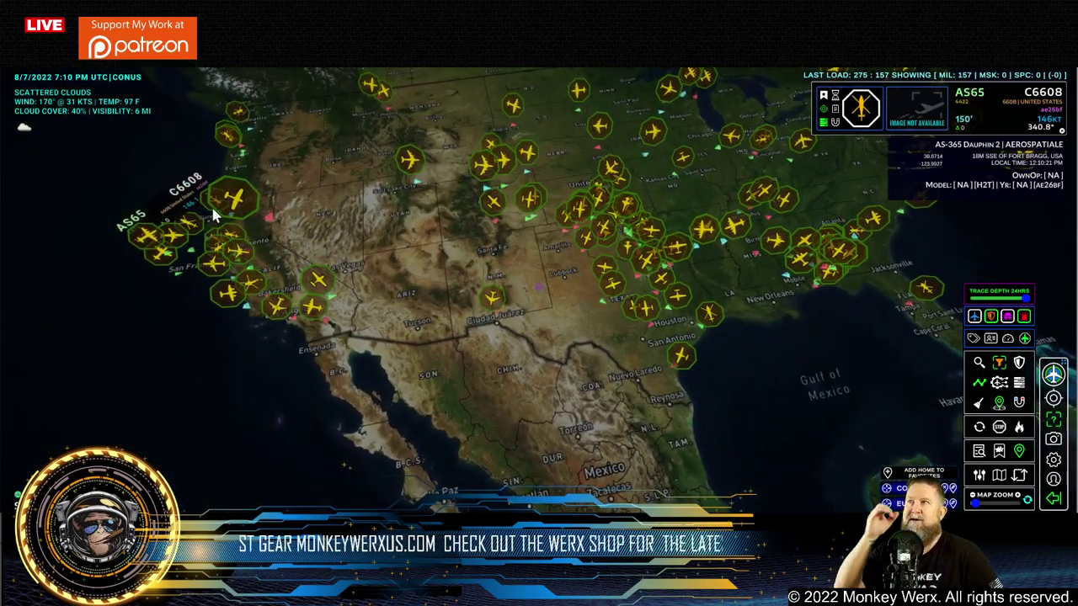
- Show the aircraft type labels and the callsign/transponder labels on the map
left_click(973, 337)
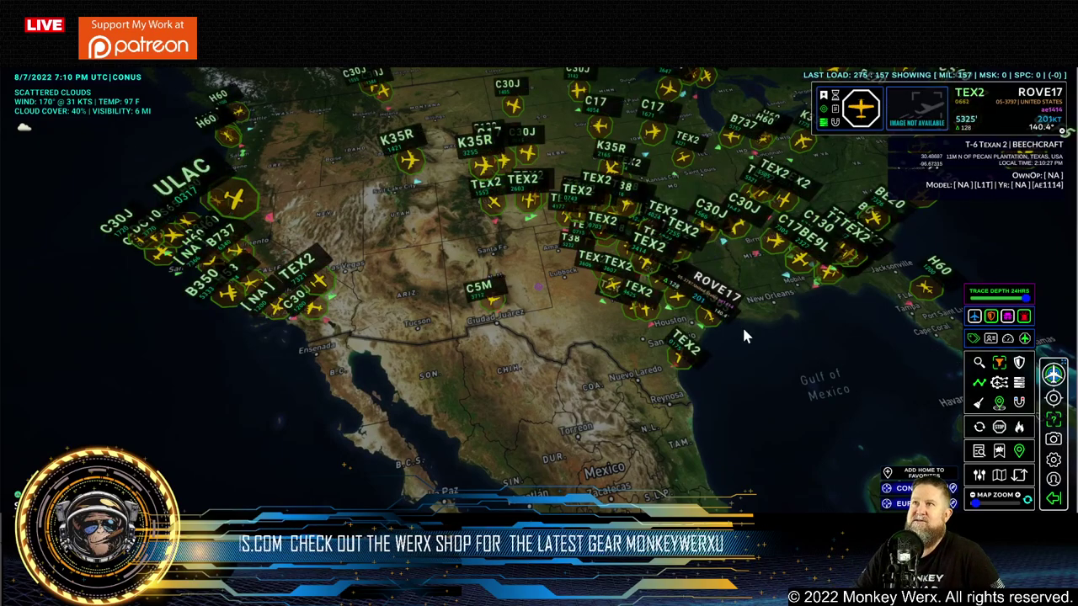
left_click(992, 338)
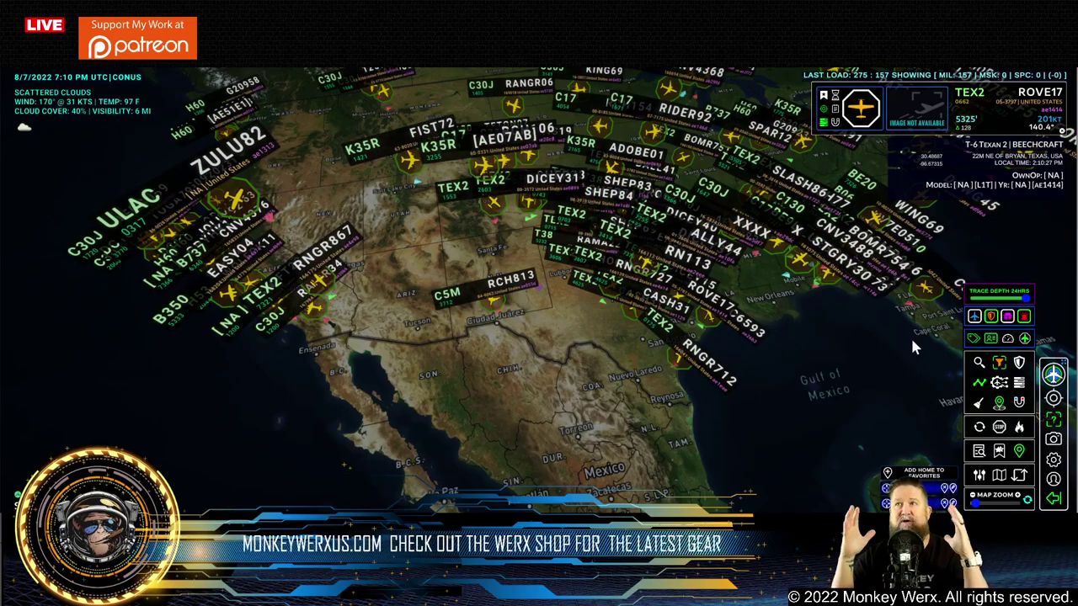
- Hide the callsign/transponder labels, and switch the telemetry stat labels on and off again
scroll(642, 290, "down", 2)
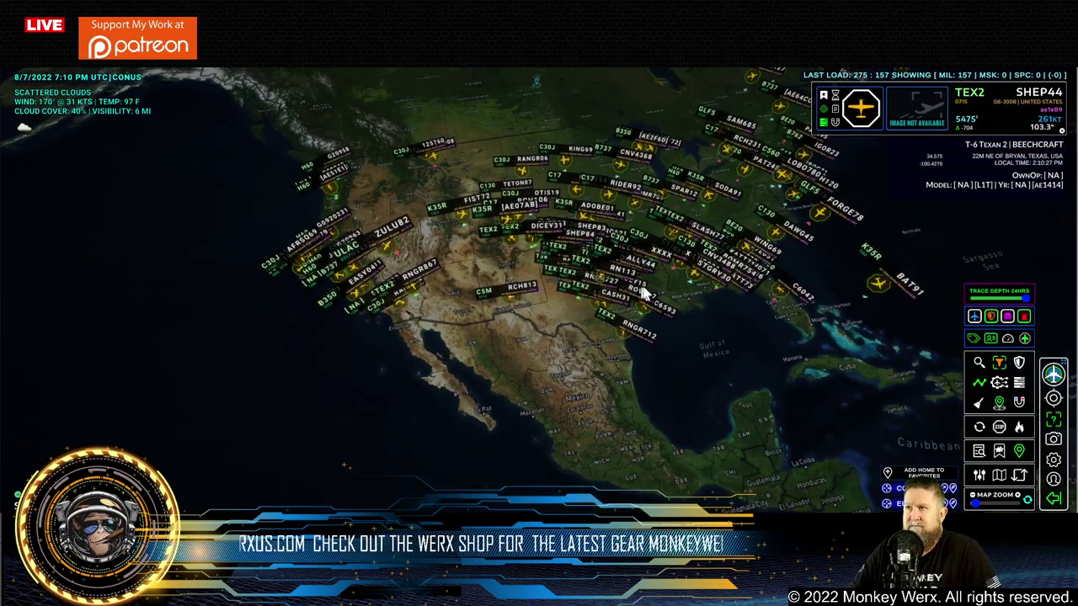
left_click(993, 339)
left_click(993, 338)
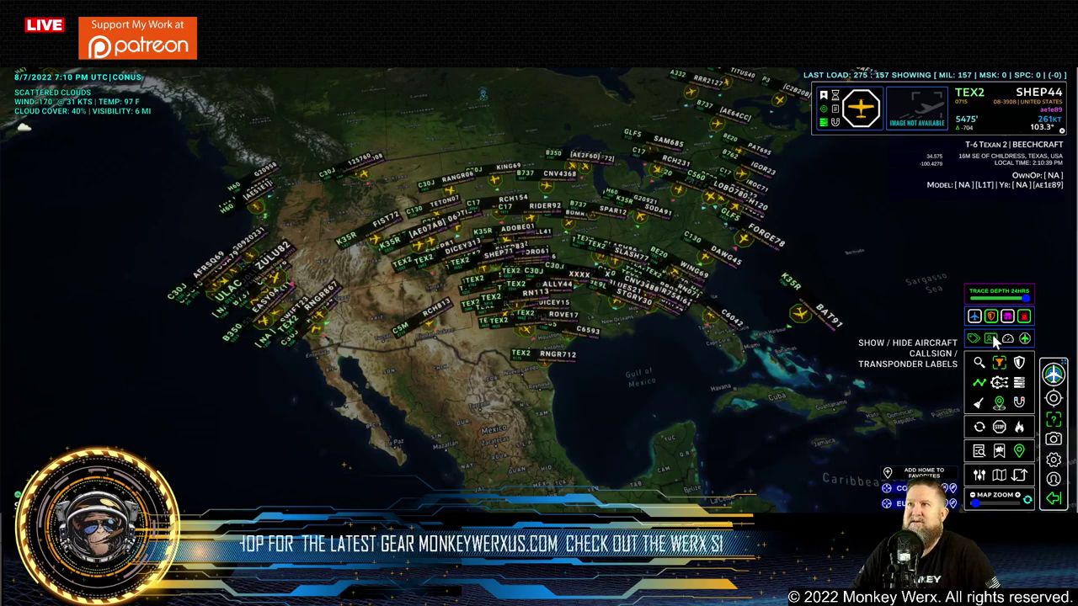
left_click(993, 339)
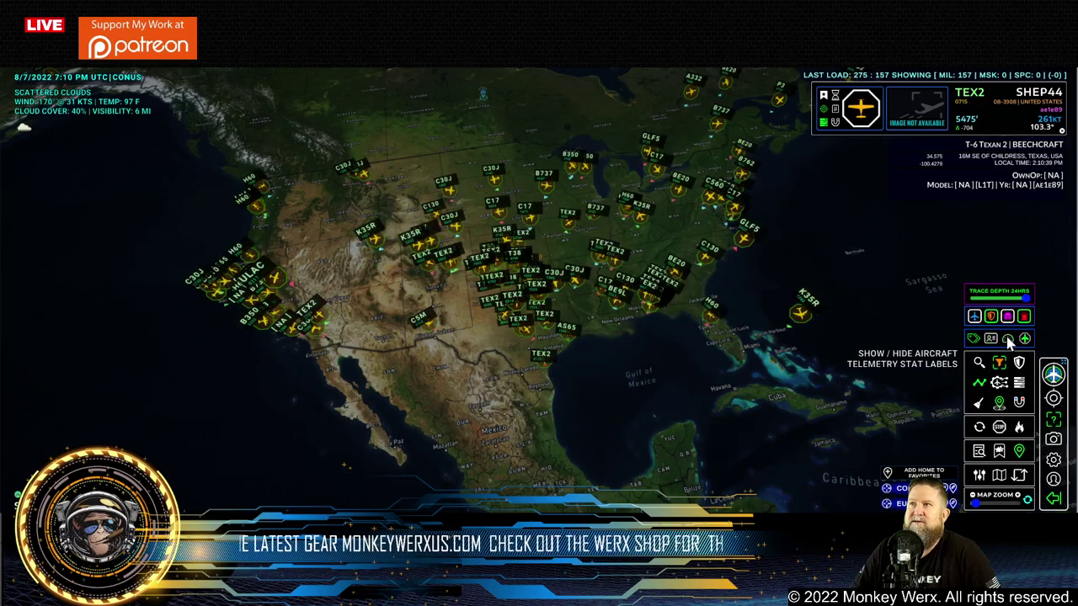
left_click(1009, 341)
left_click(1009, 340)
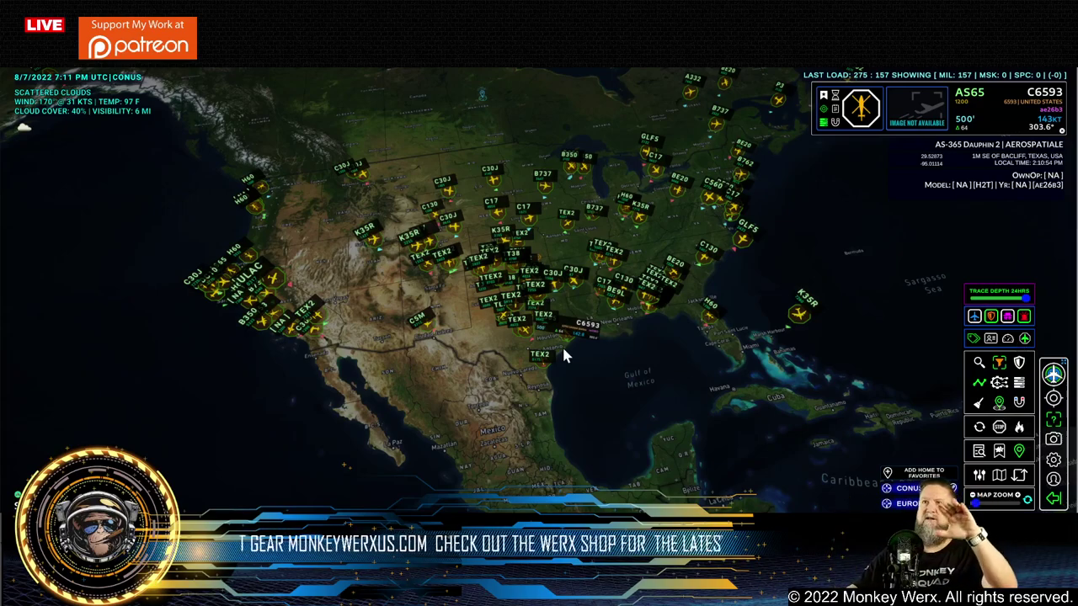
- Hide the aircraft type labels on the map and show them again
left_click(973, 339)
left_click(973, 339)
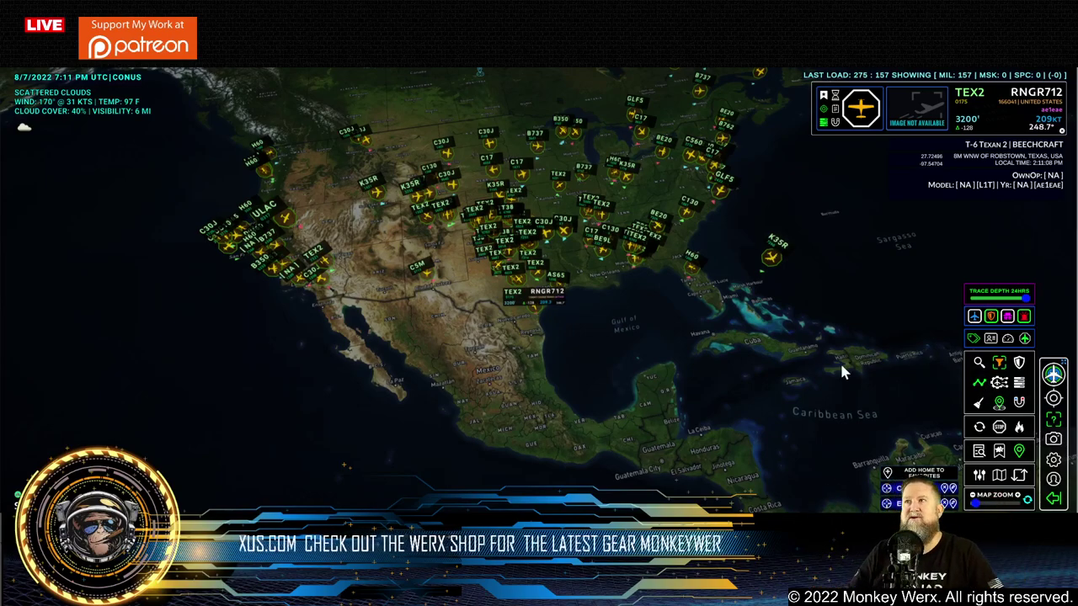
- Display the flight trace of the K35R east of Florida, and switch flight traces off and on again
mouse_move(758, 271)
left_click(758, 263)
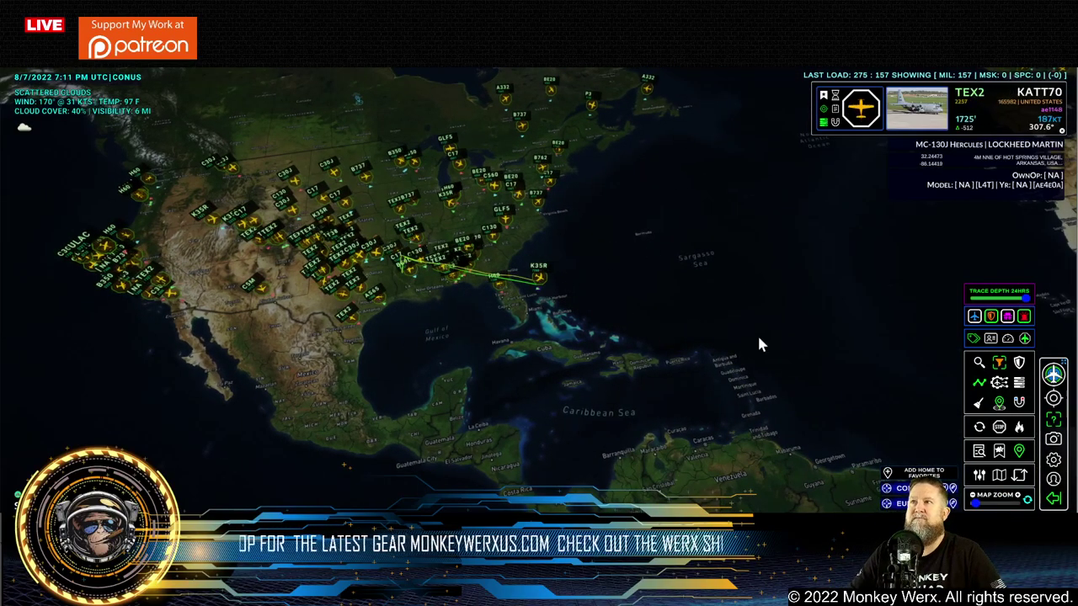
left_click(981, 384)
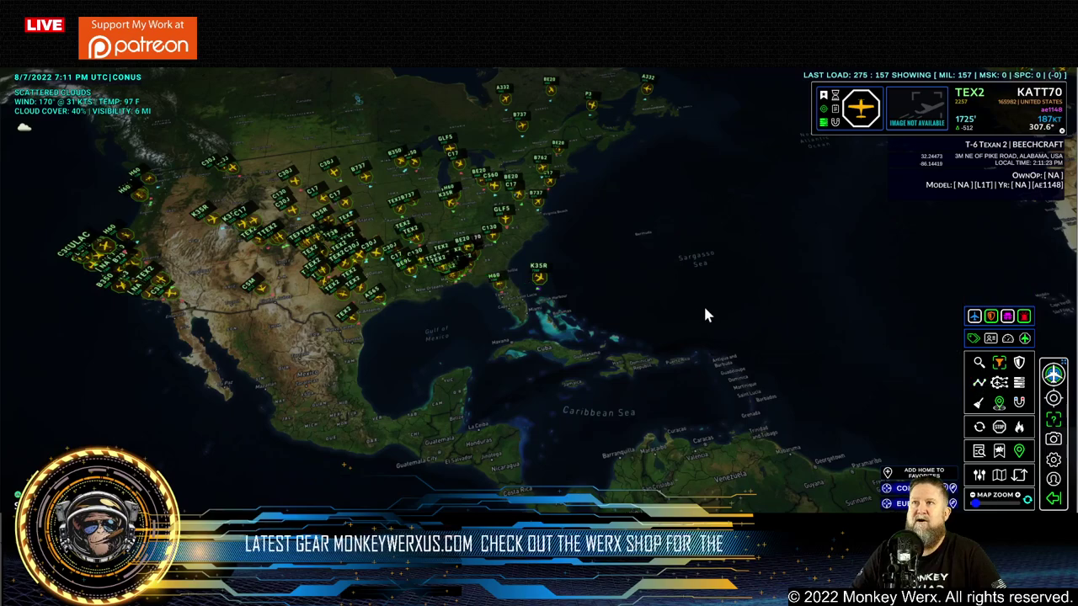
left_click(979, 382)
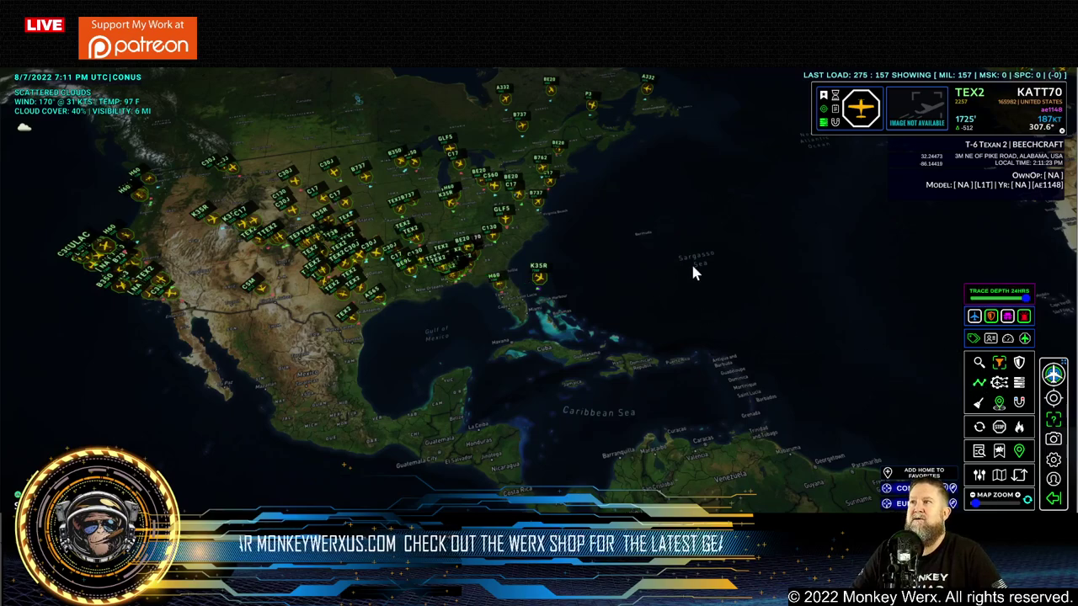
- Clear all loaded aircraft from the map, and show and hide the adjustment sliders
left_click_drag(790, 335, 808, 339)
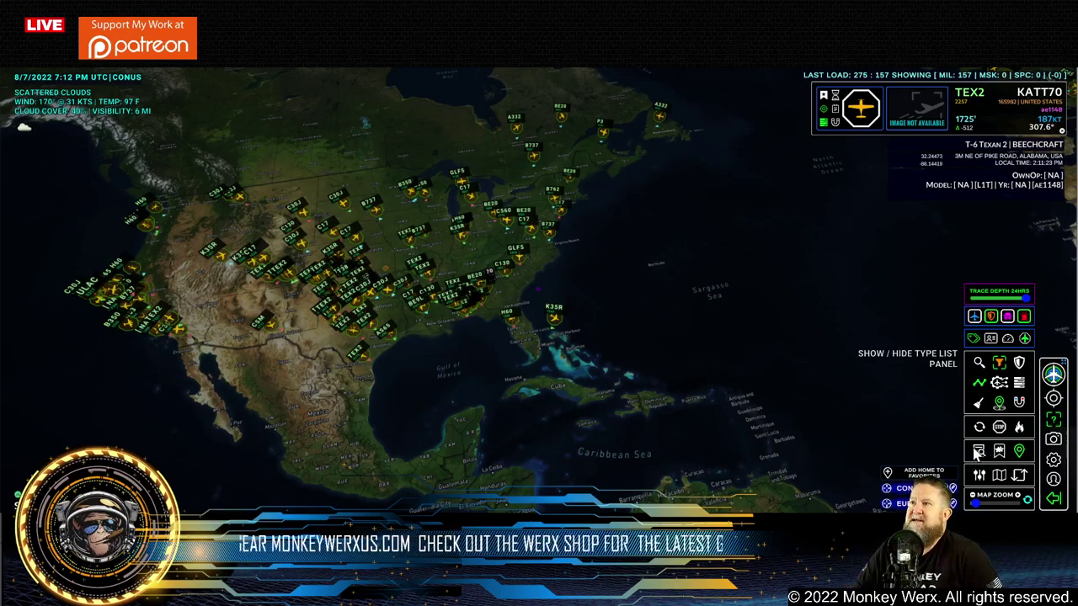
left_click(1019, 428)
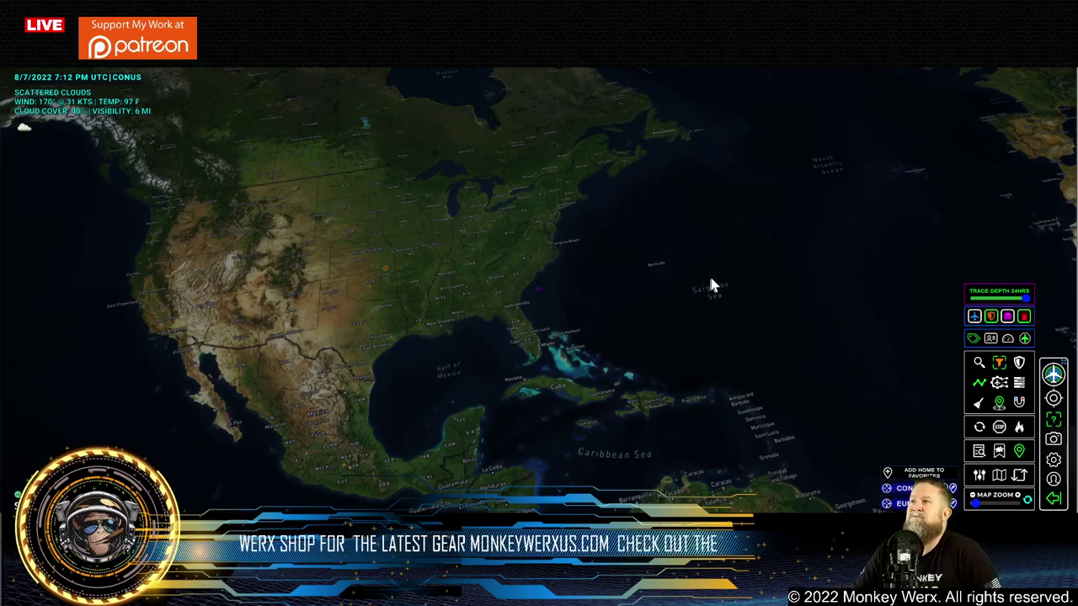
left_click(980, 477)
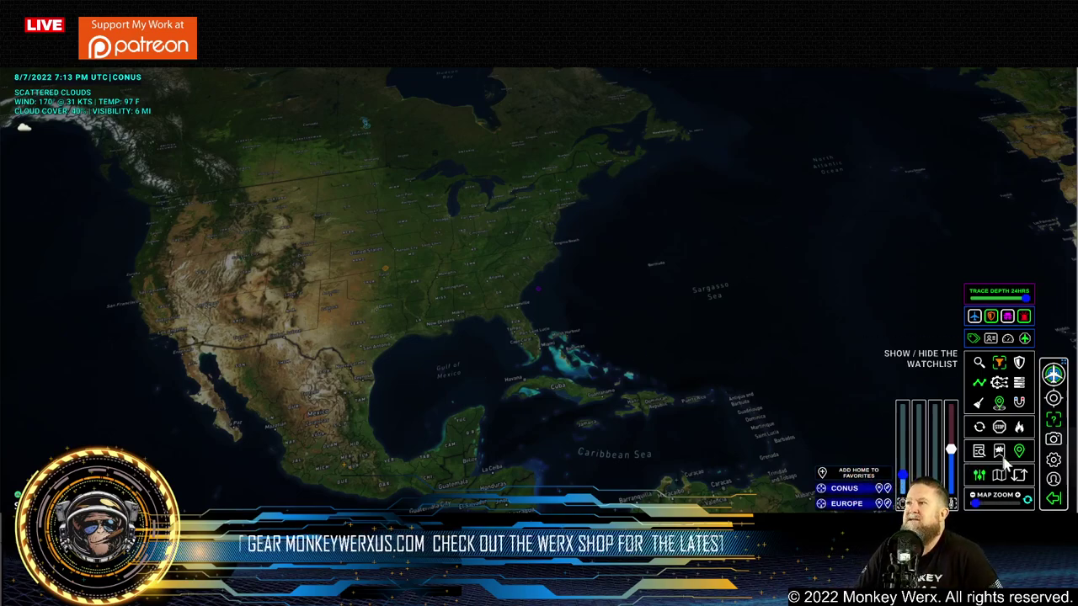
left_click(980, 477)
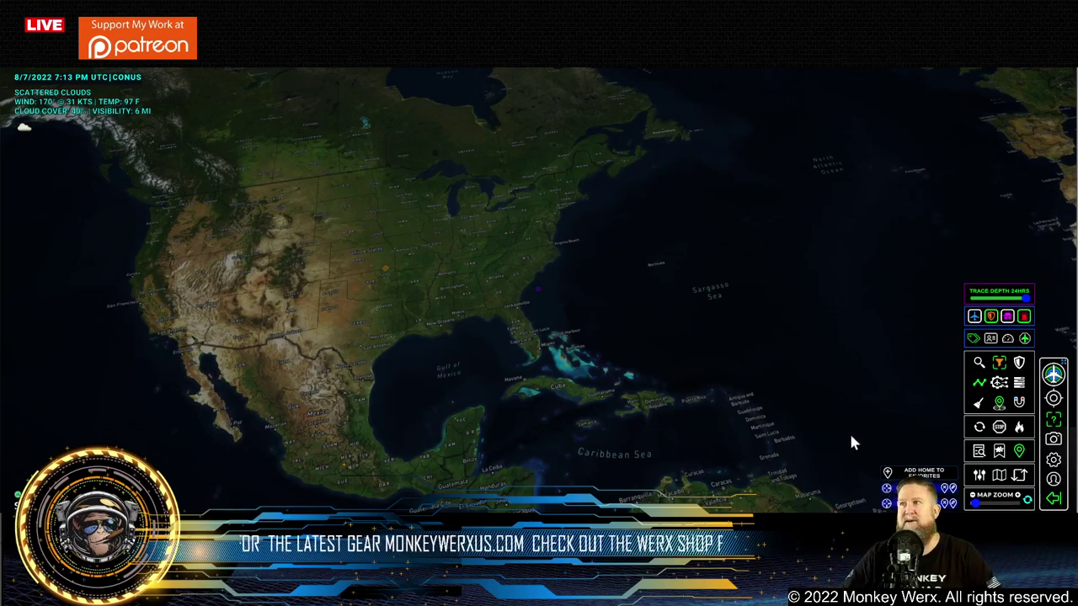
- Preview a dark base map style, switch back to the satellite style and close the style choices
left_click(1001, 475)
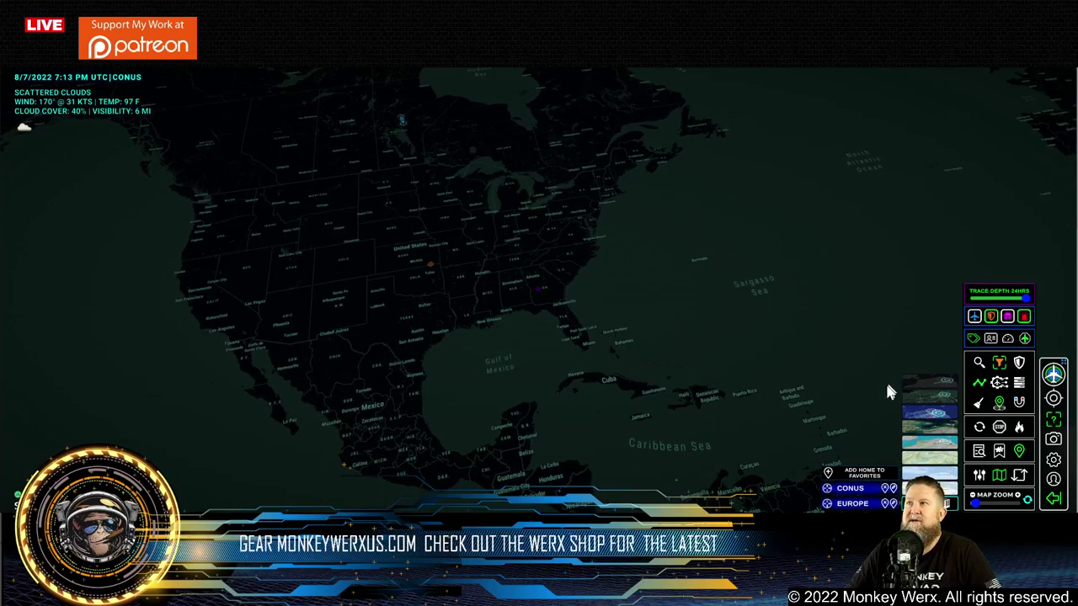
left_click(929, 432)
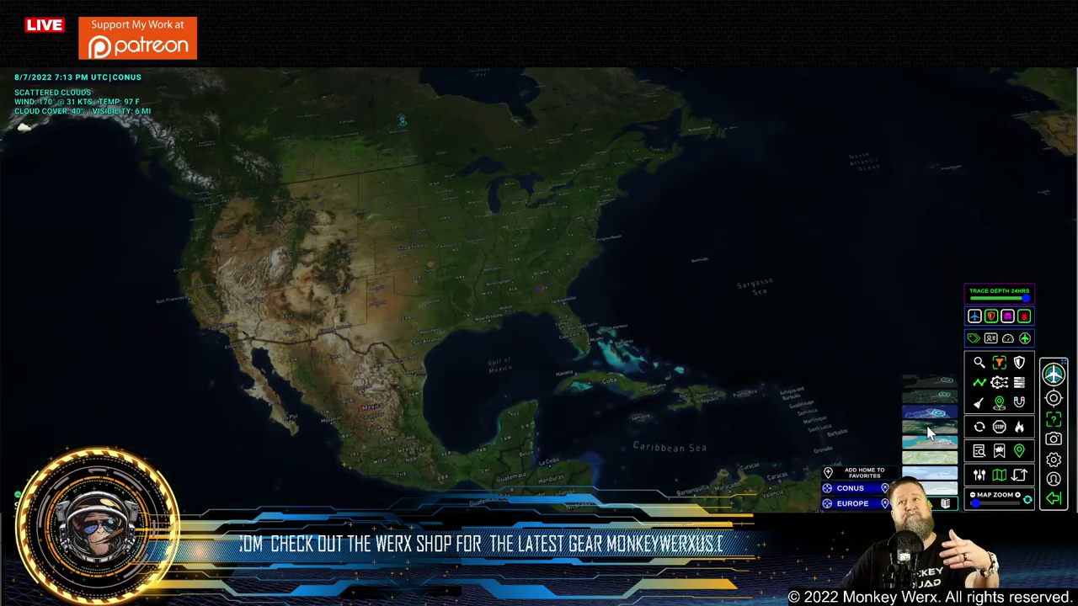
left_click(999, 476)
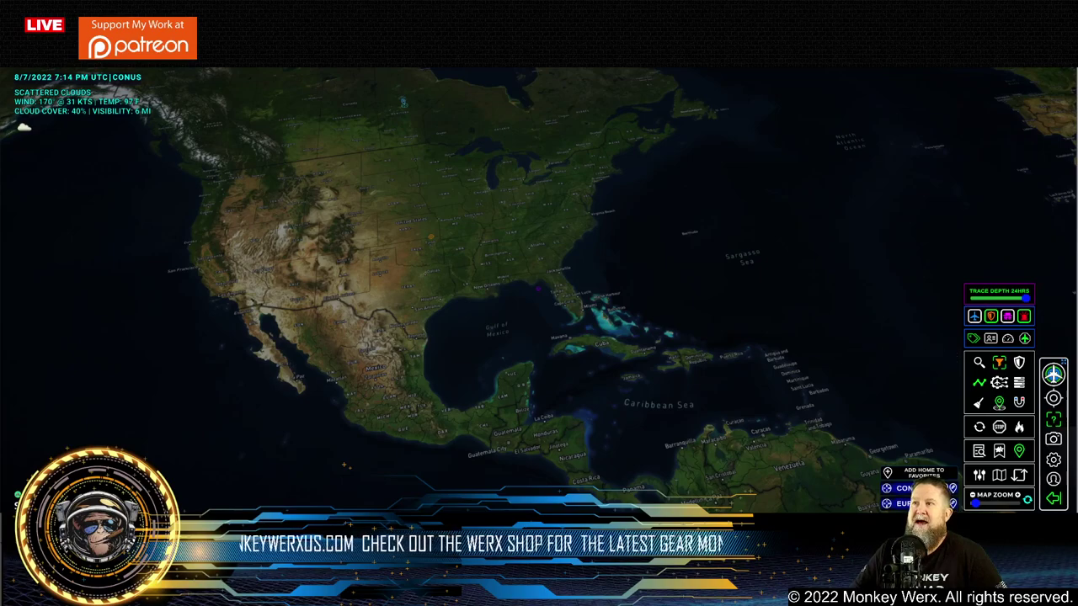
- Jump the map to the Europe favorite and bring it back to a tilted view of North America
left_click(888, 504)
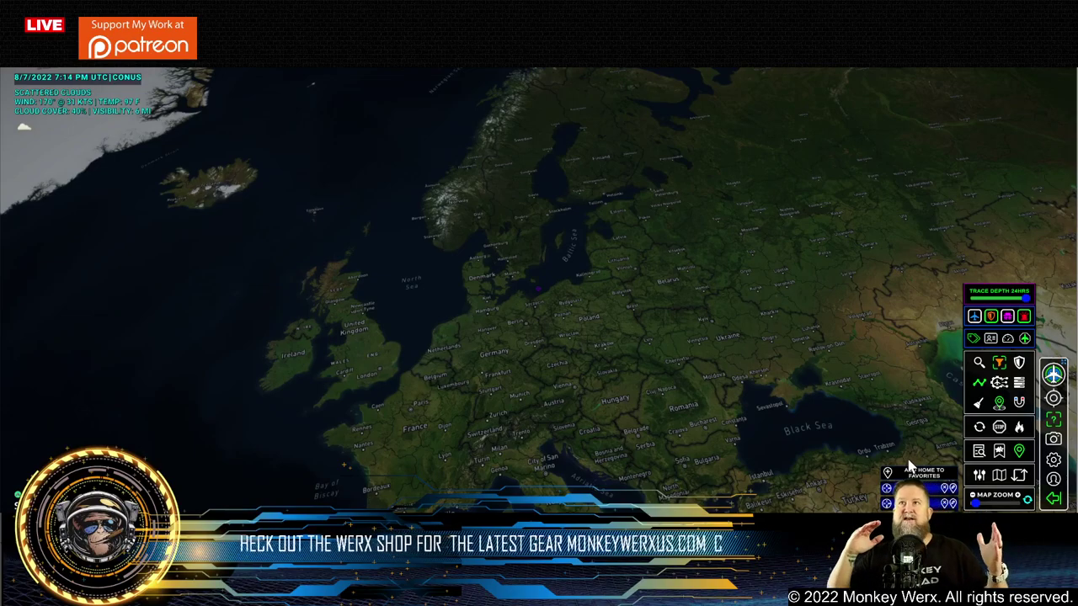
left_click_drag(609, 356, 552, 320)
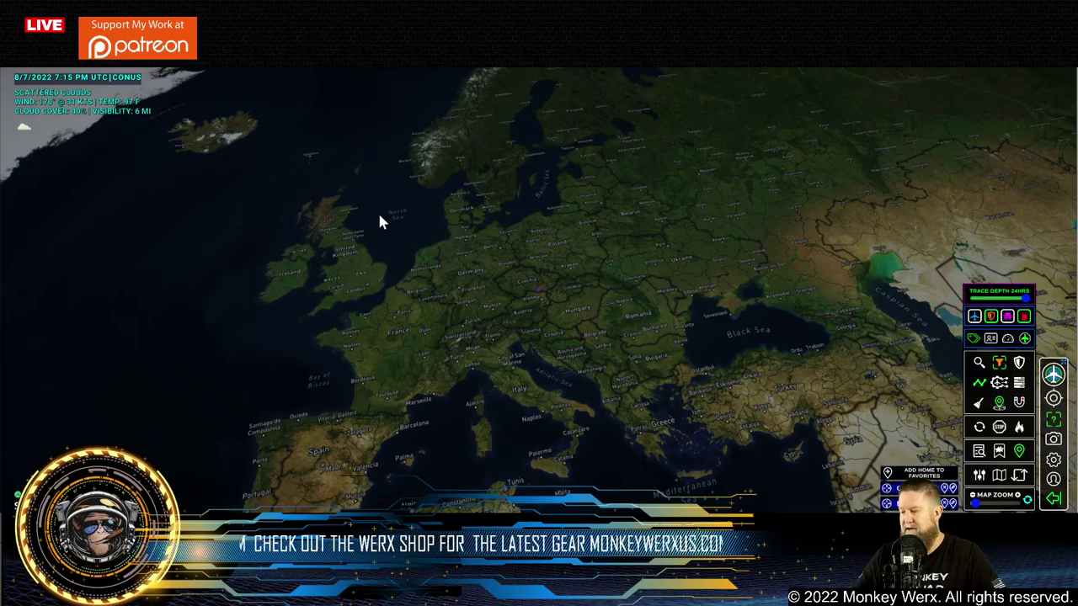
scroll(425, 254, "up", 3)
scroll(445, 289, "down", 2)
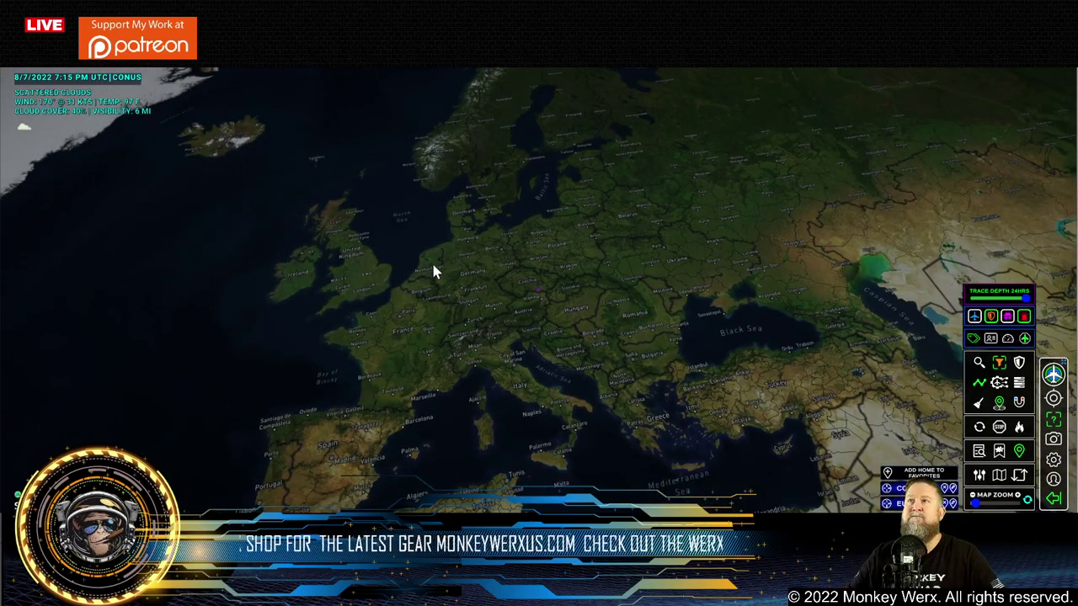
left_click_drag(479, 311, 696, 216)
left_click_drag(209, 276, 427, 249)
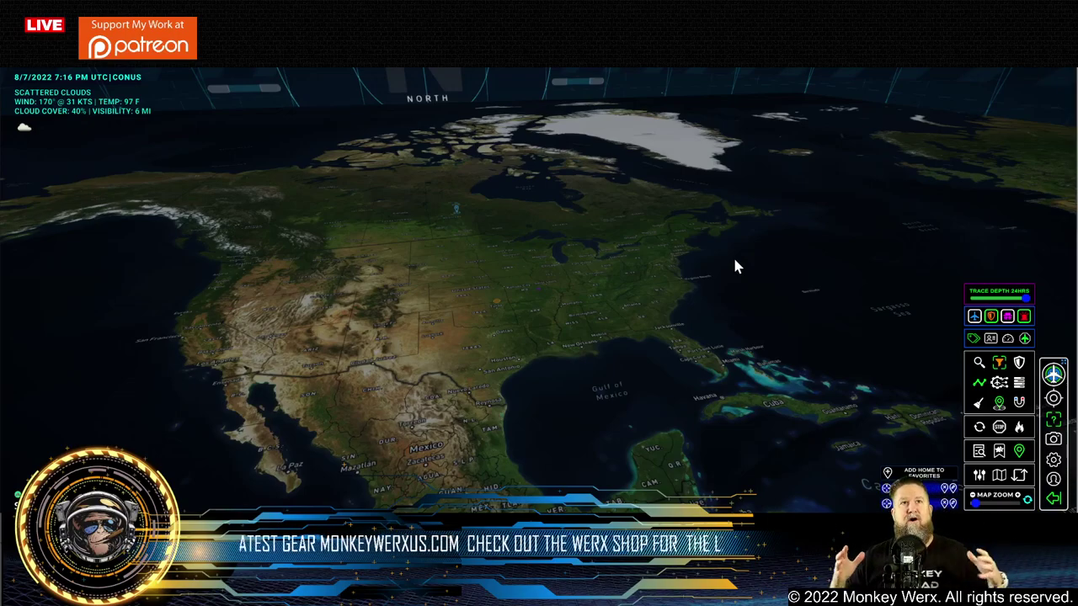
mouse_move(548, 313)
left_mouse_down()
mouse_move(546, 292)
mouse_move(534, 309)
left_mouse_up()
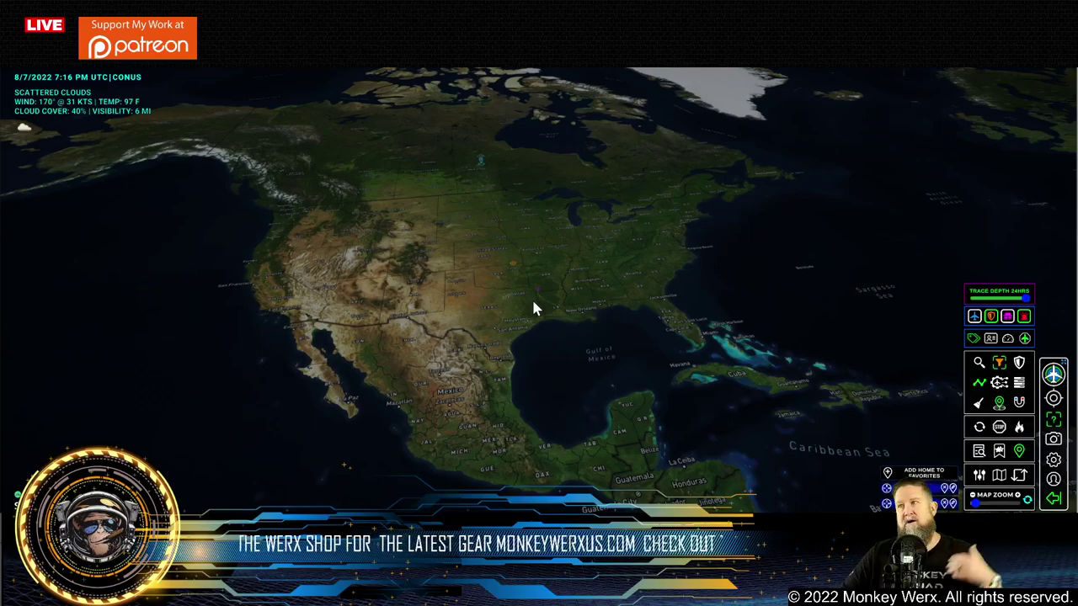
left_click_drag(534, 309, 505, 320)
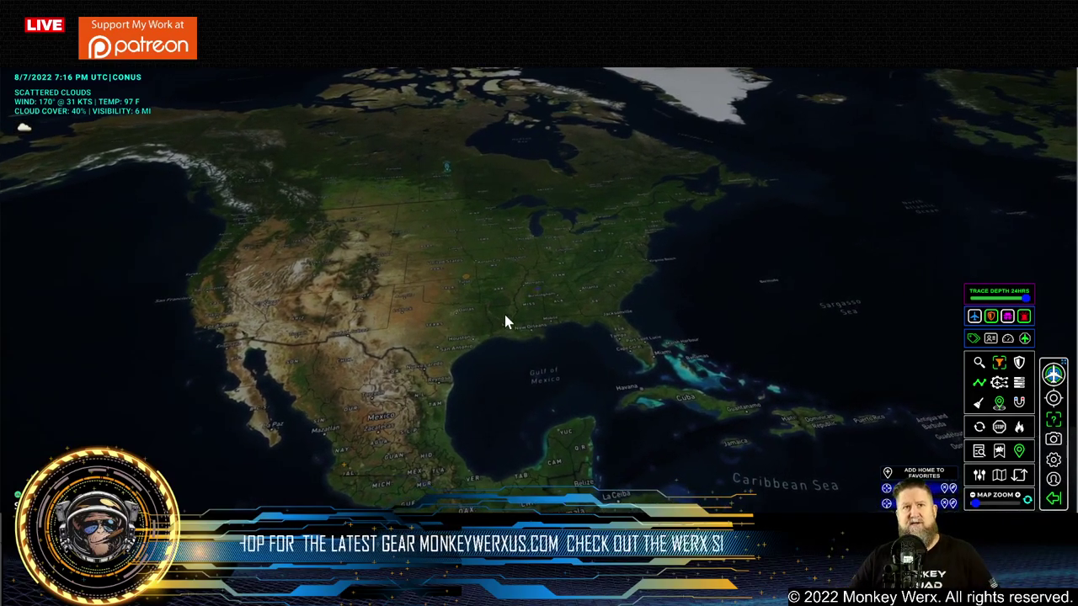
left_click_drag(556, 323, 591, 334)
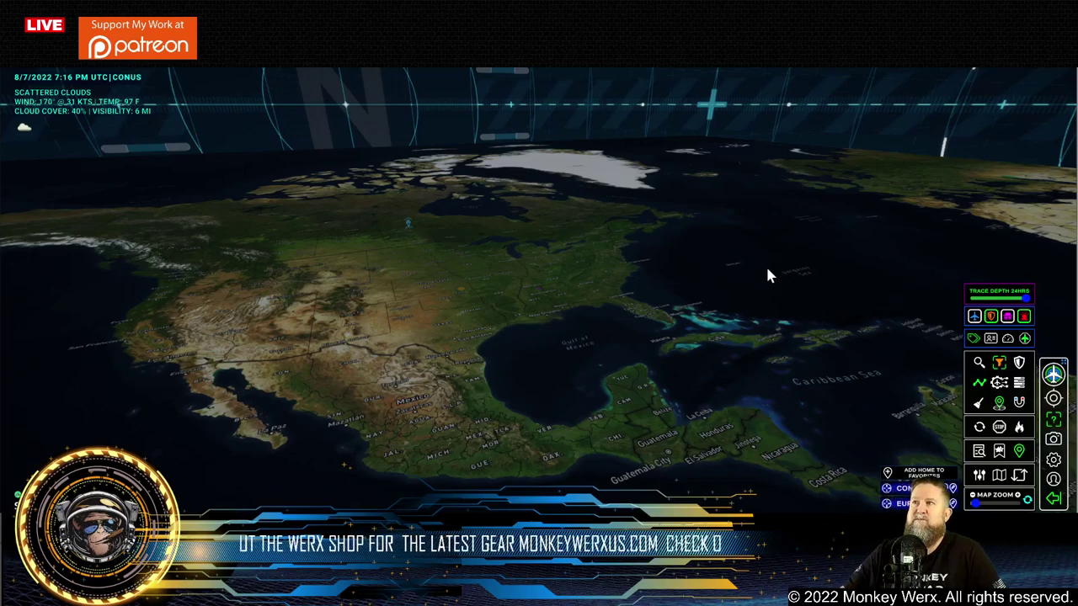
- Turn on military-only mode and search the aircraft database for the short-type code Q4
left_click(1019, 363)
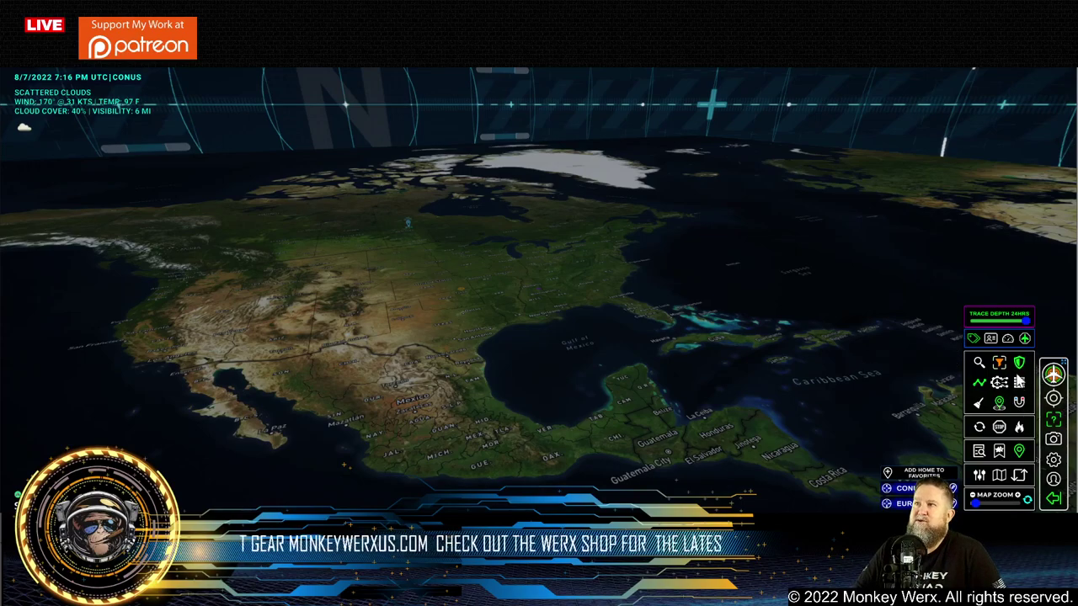
left_click(1020, 381)
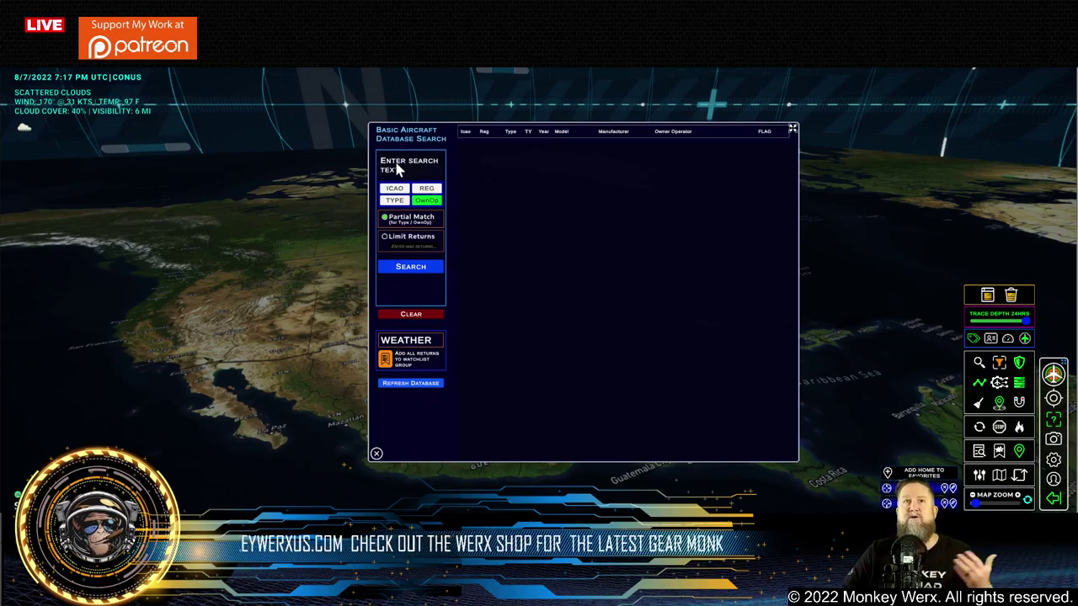
type("Q")
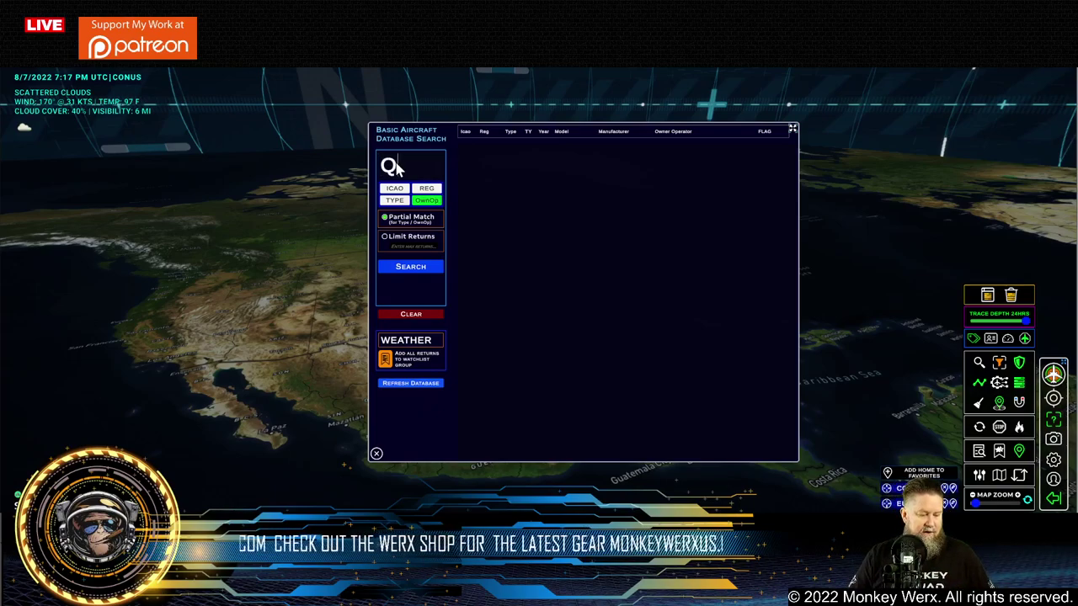
type("4")
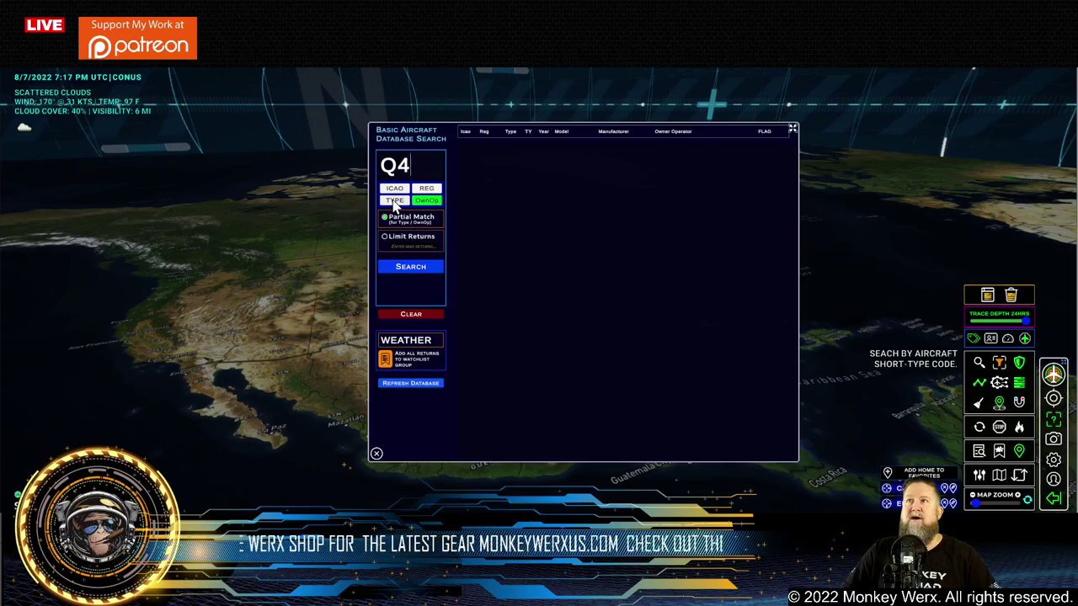
left_click(395, 203)
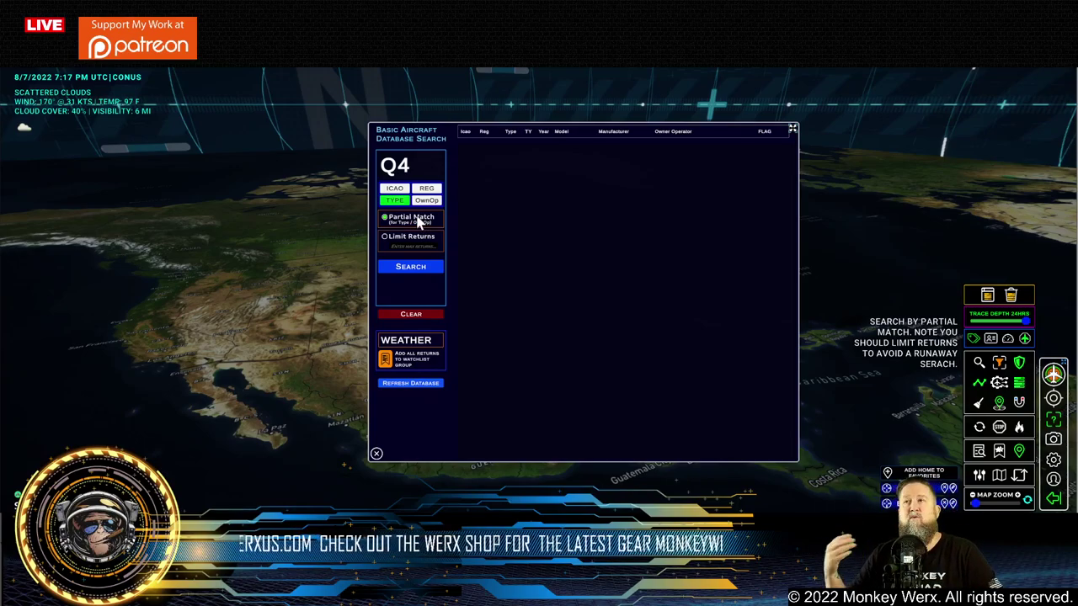
left_click(403, 267)
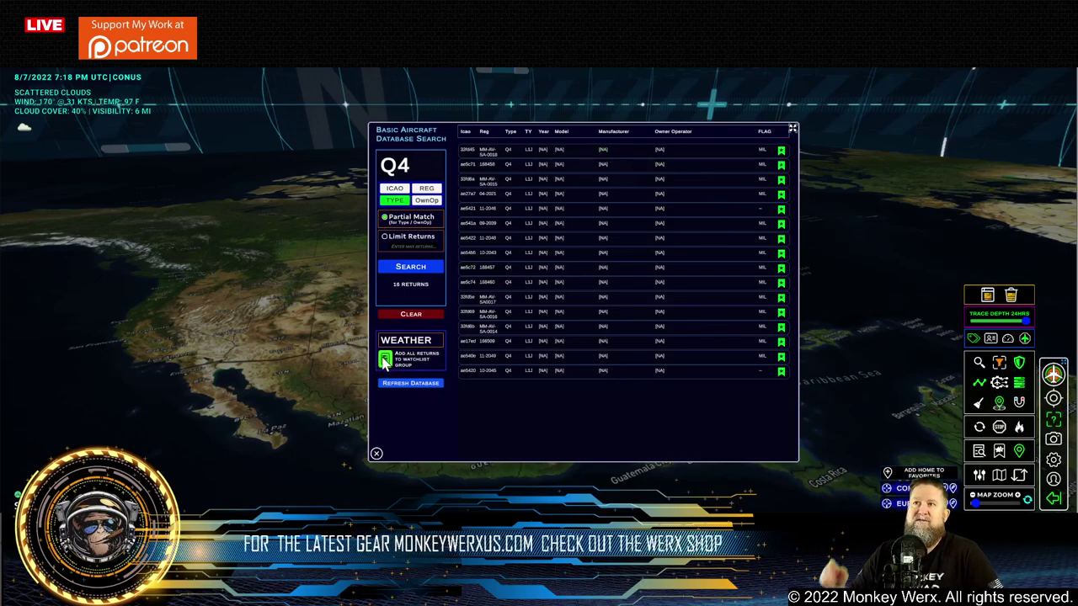
- Name the watchlist group for the search returns Q4, and close and unload the aircraft database
double_click(432, 346)
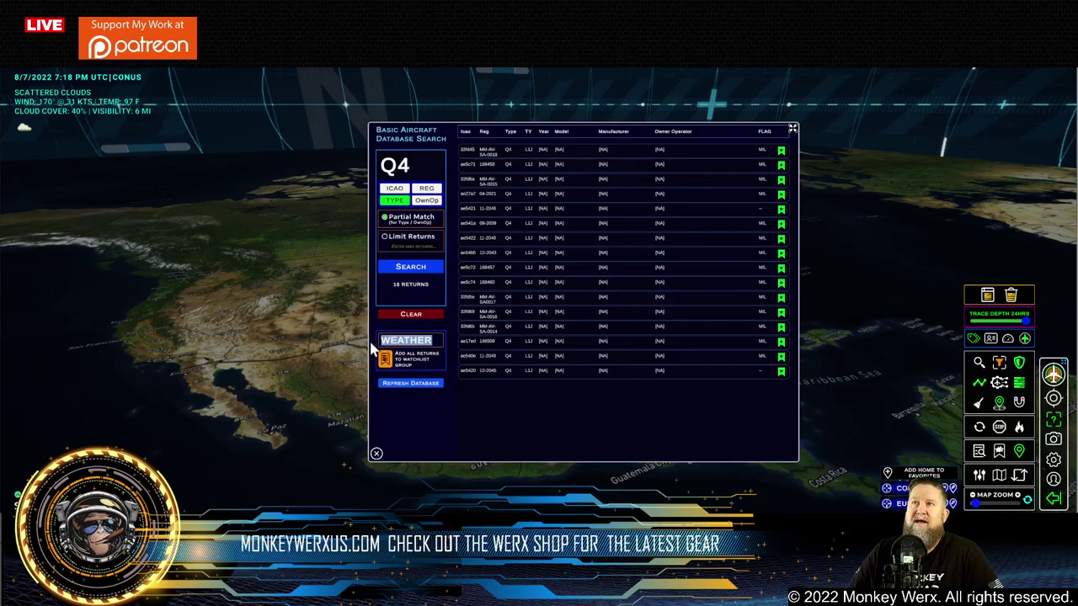
type("Q4")
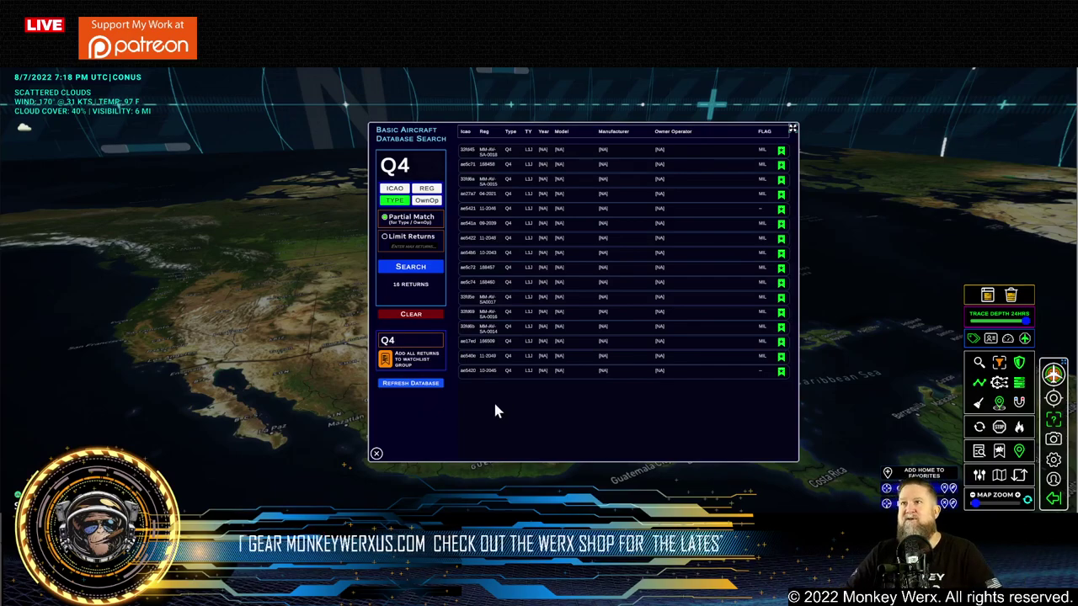
left_click(377, 455)
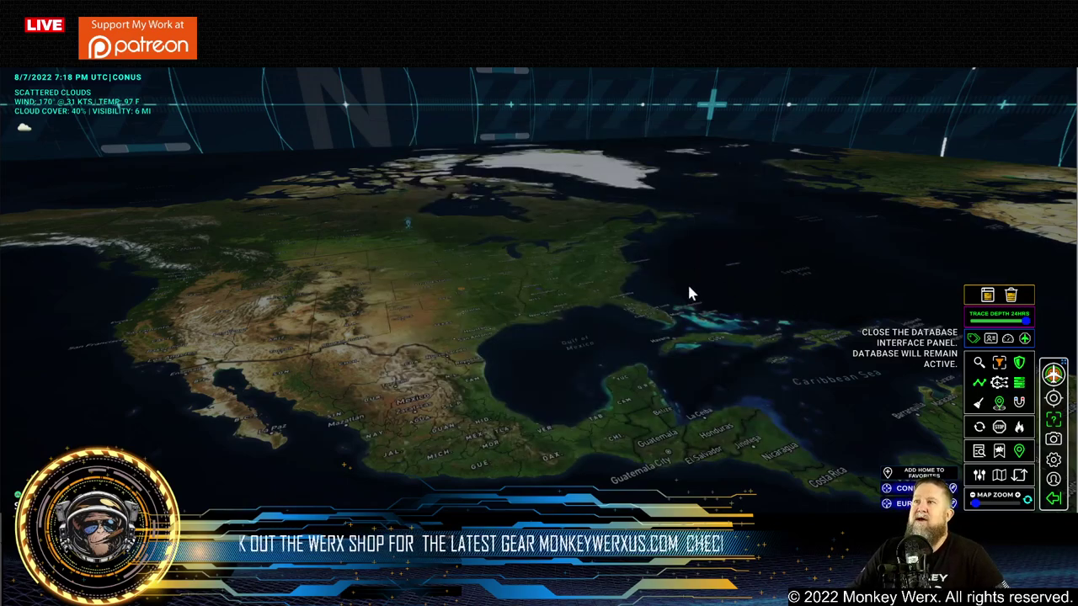
left_click(989, 296)
left_click(1013, 294)
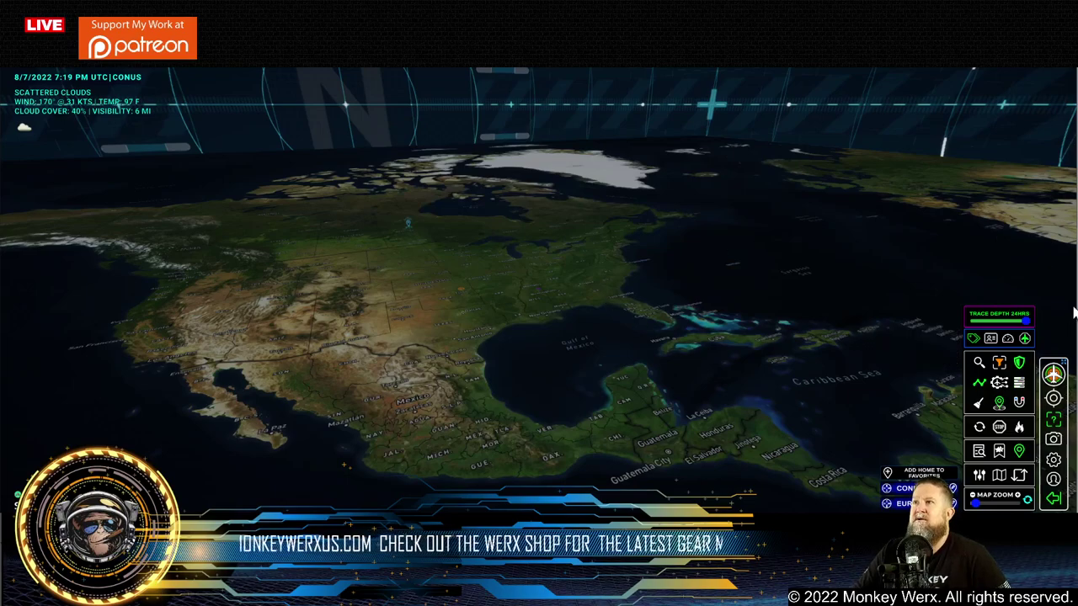
- Switch military-only mode off and on again, and load the military aircraft onto the map
left_click(1020, 361)
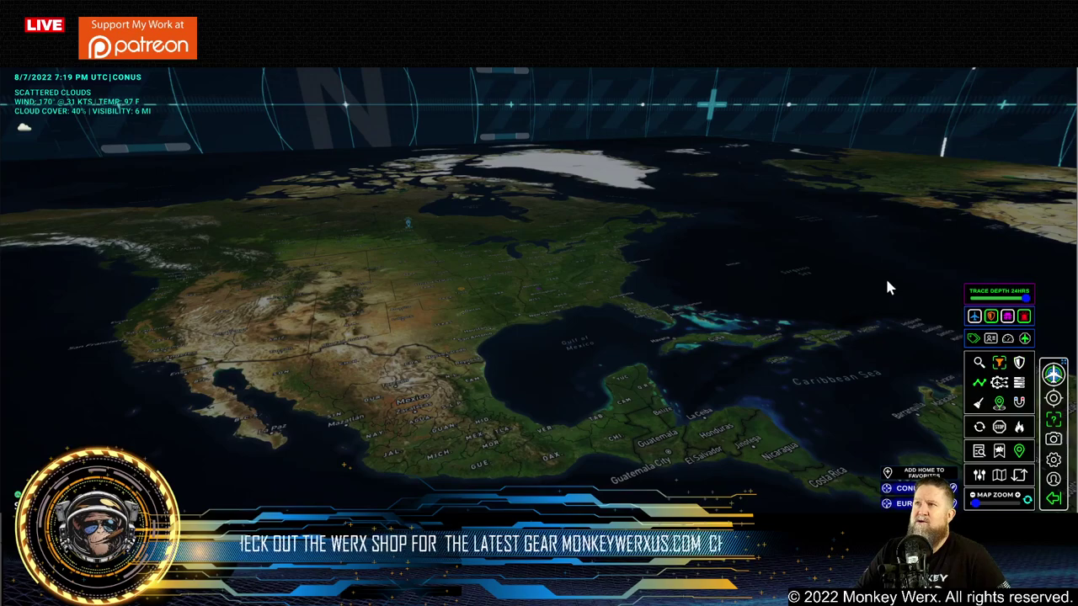
left_click(1022, 363)
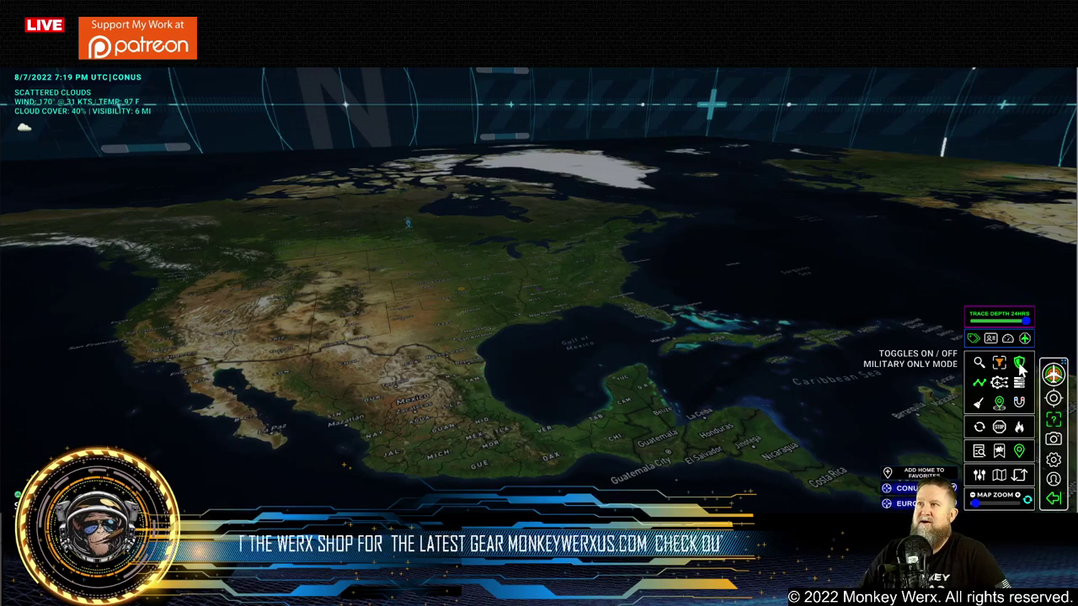
left_click(1055, 374)
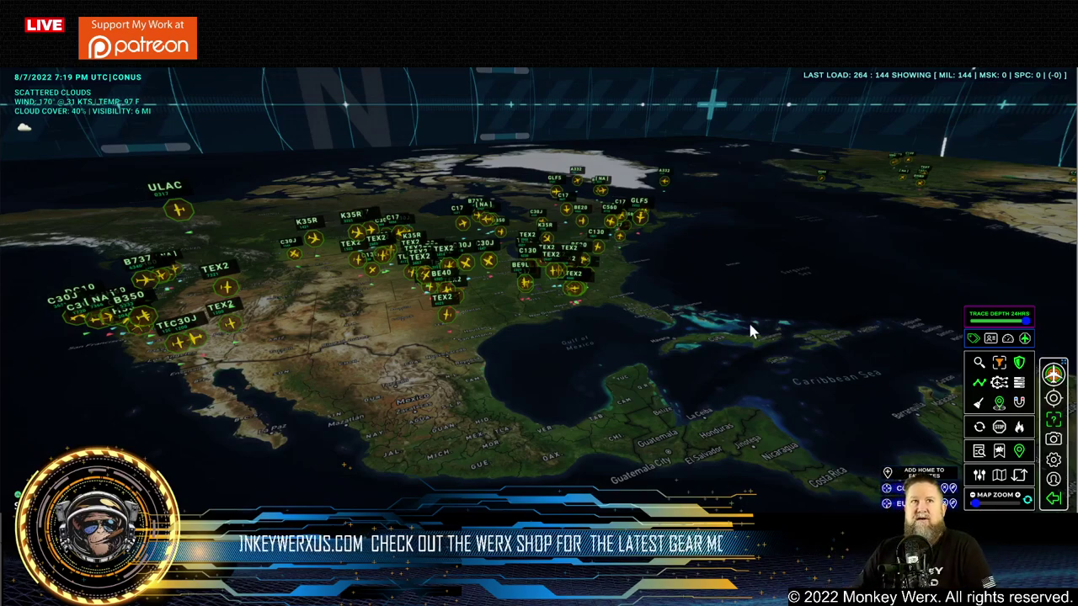
- Inspect the high-altitude ULAC over the southwestern United States and the C17 near Natchez, Louisiana from tilted map views
left_click_drag(611, 330, 637, 331)
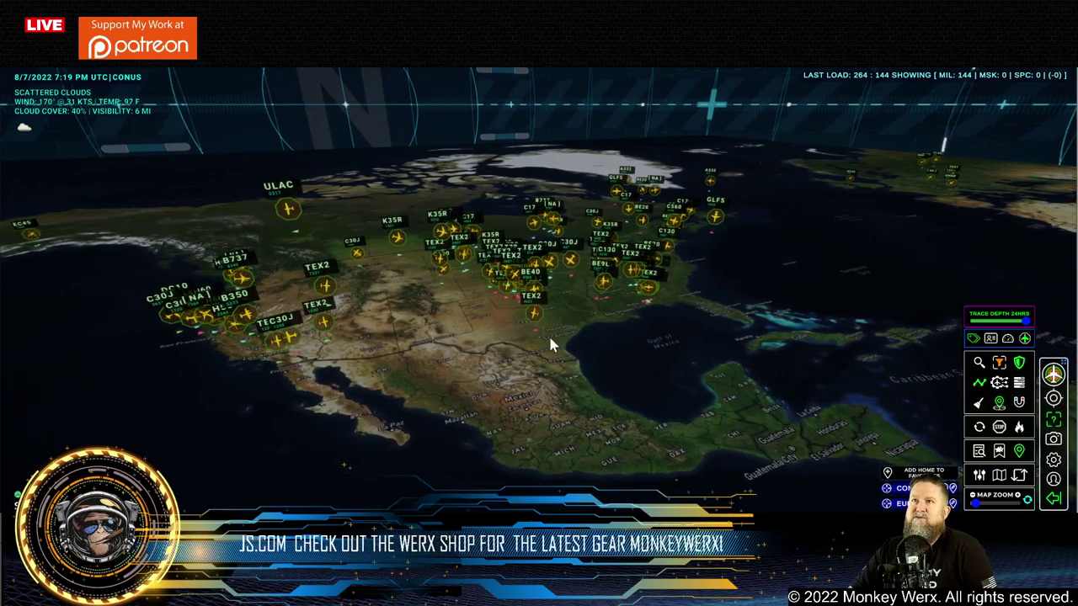
left_click_drag(470, 372, 474, 389)
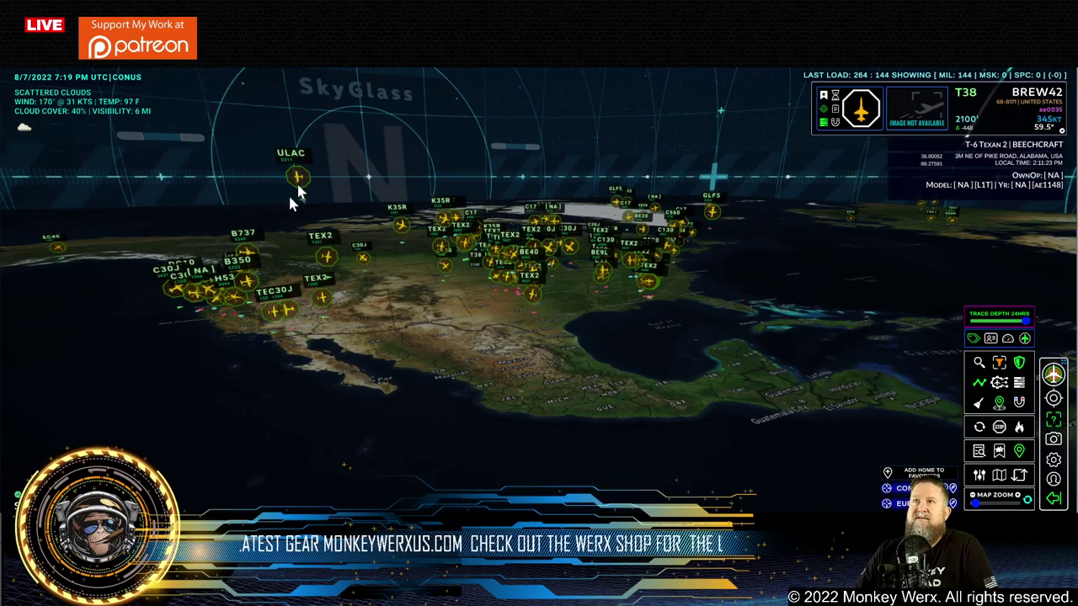
mouse_move(301, 204)
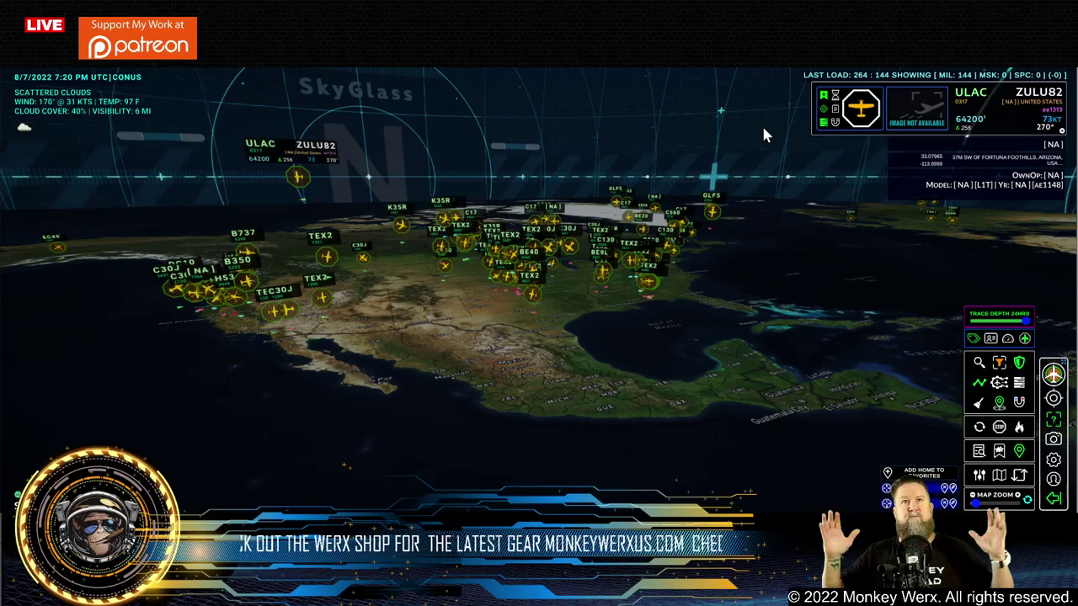
left_click(531, 248)
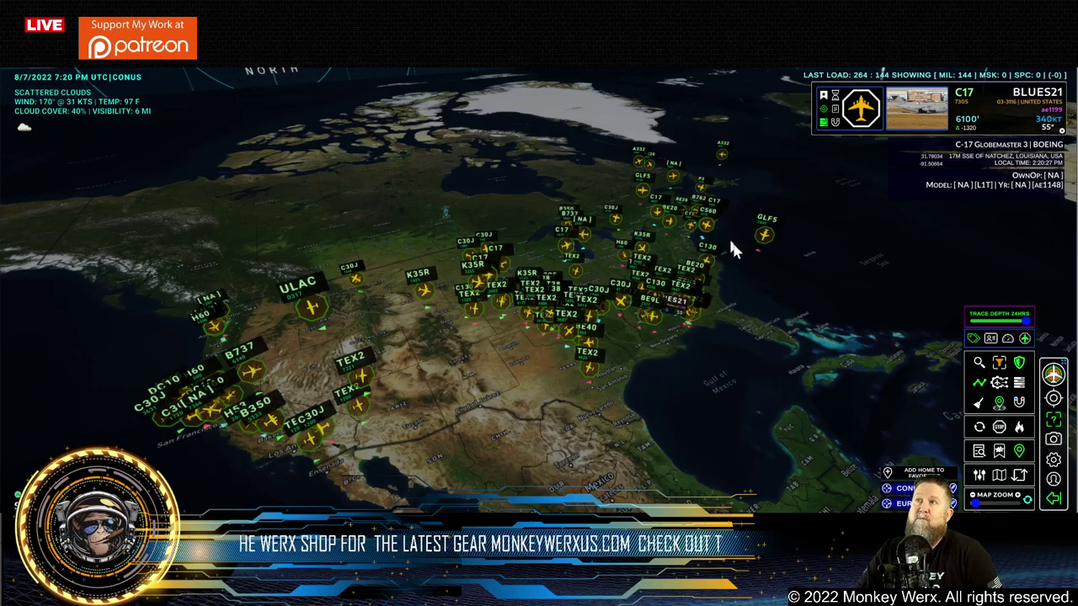
- Inspect the TEX2 aircraft near Hereford, Texas, and Oklahoma City from tilted views of the United States
left_click_drag(744, 298, 696, 294)
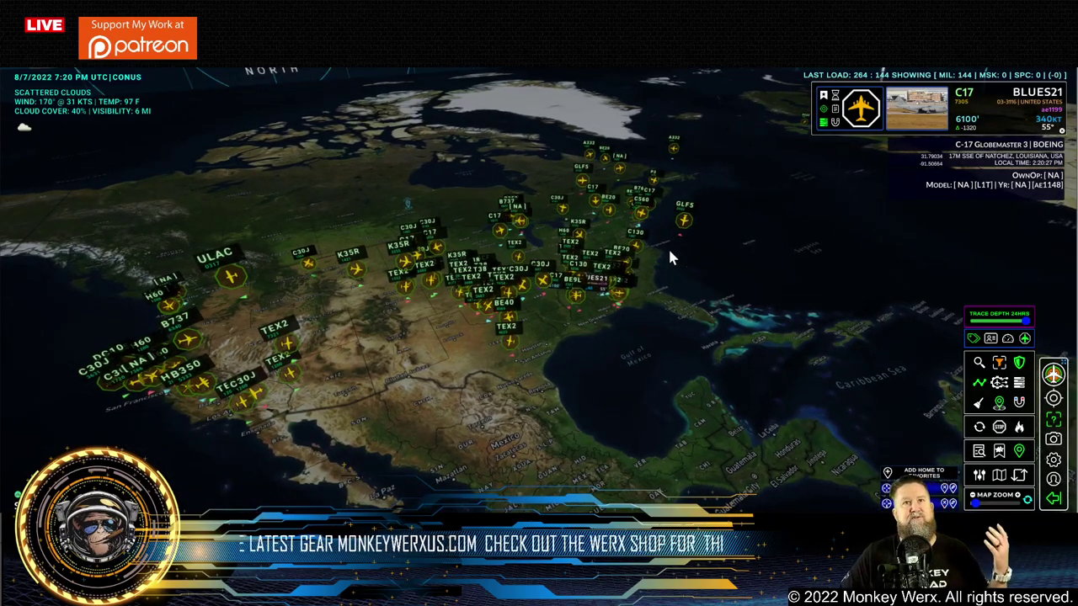
scroll(574, 344, "up", 2)
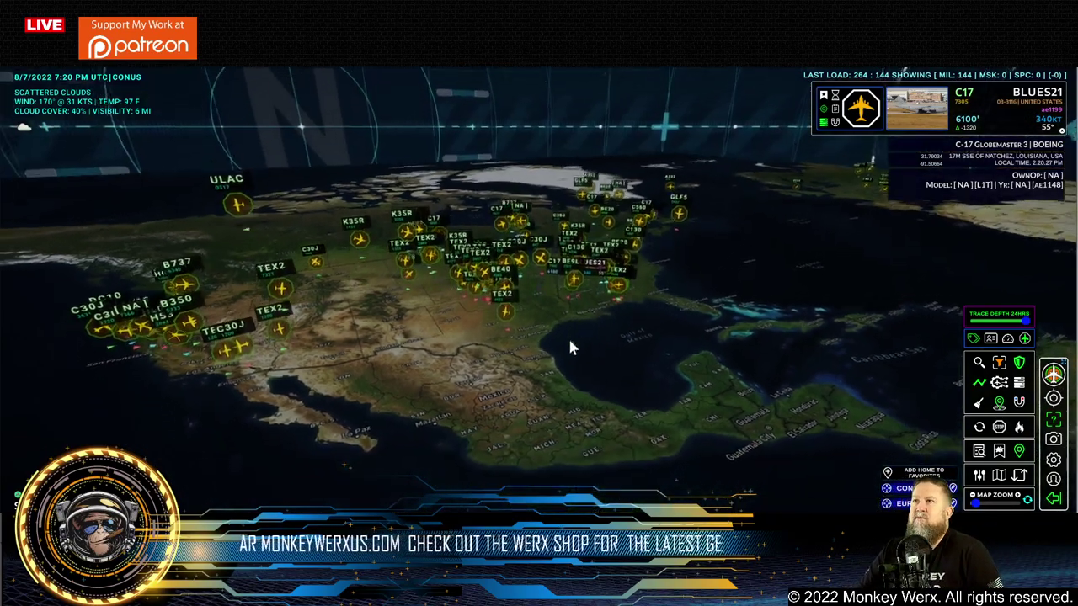
left_click(552, 211)
left_click(449, 288)
left_click(474, 314)
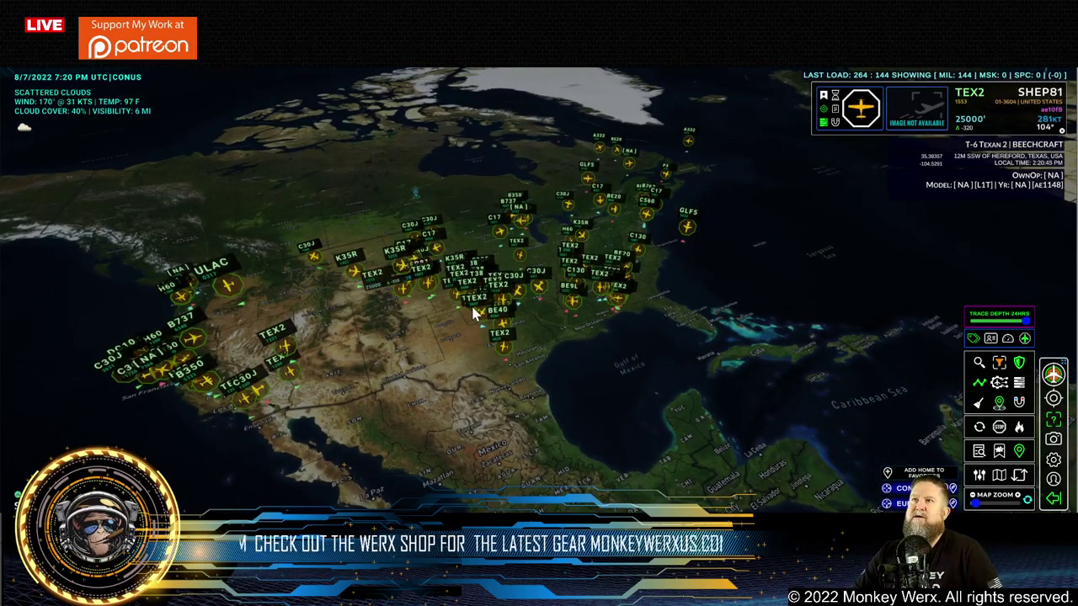
left_click(474, 314)
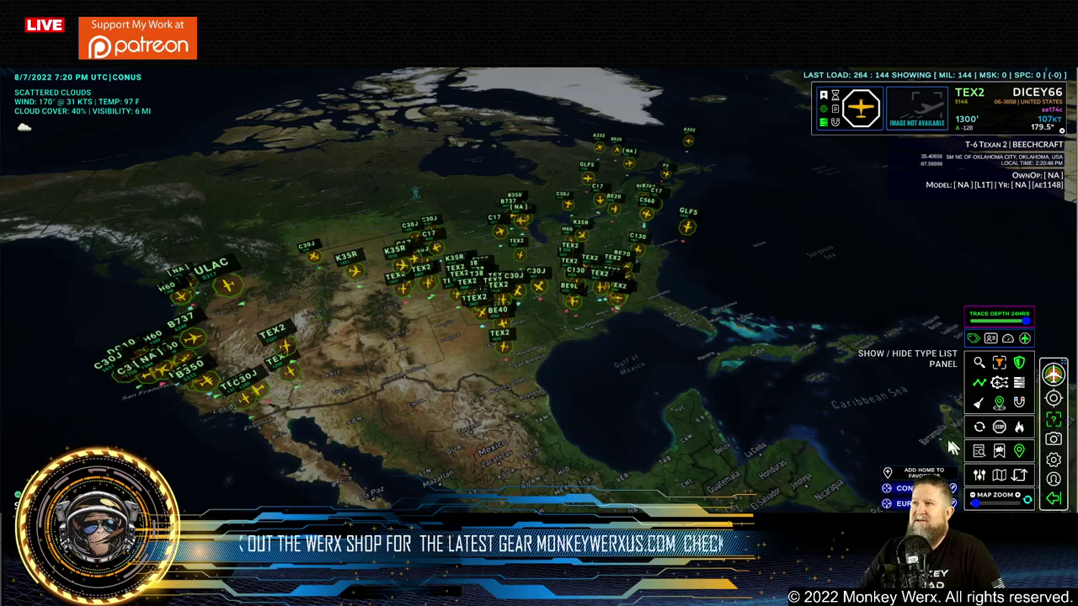
- Show the aircraft type list and sort it alphabetically by type code
left_click(979, 451)
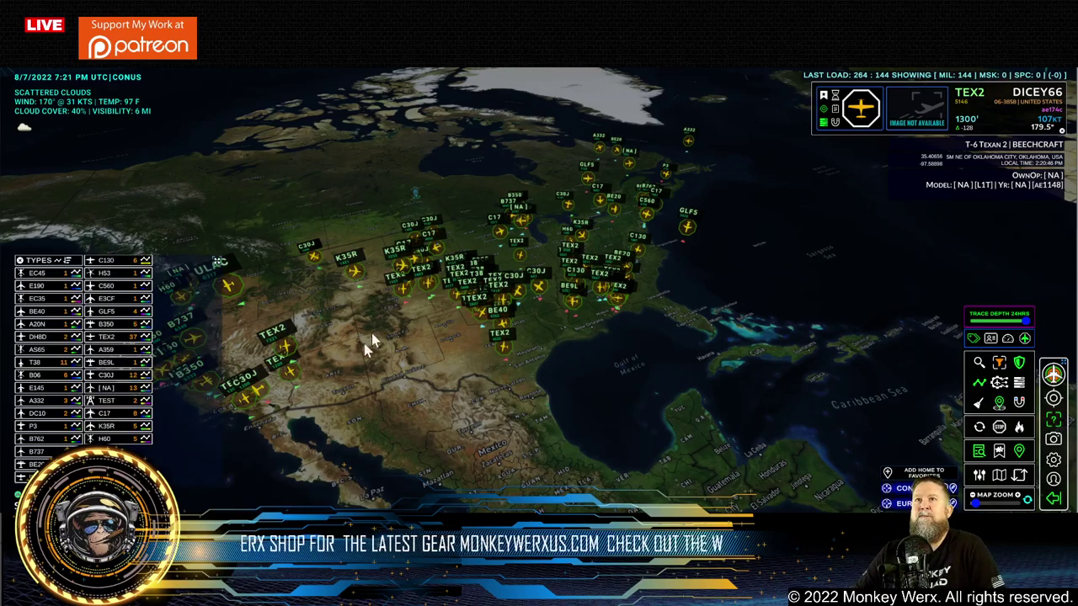
left_click(1019, 362)
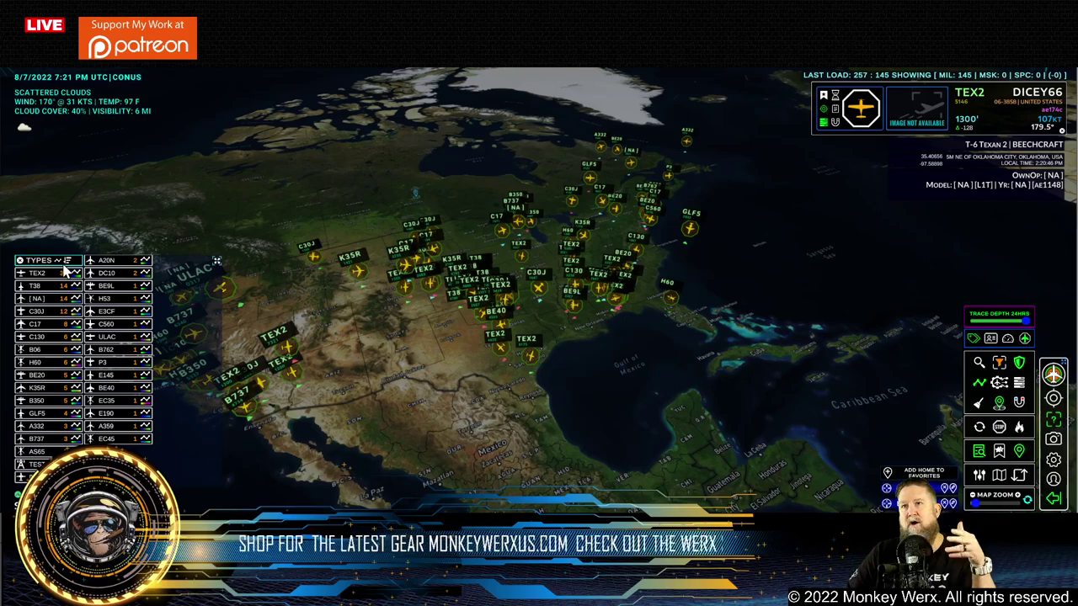
left_click(68, 261)
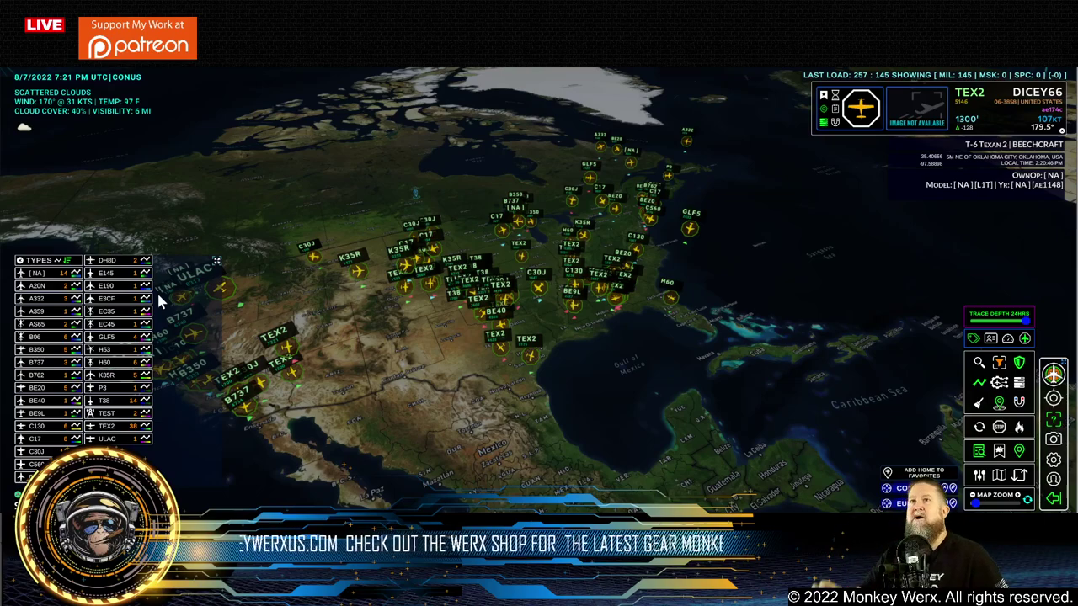
- Isolate the GLF5 aircraft on the map, view those near the East Coast, and clear the GLF5 filter
left_click(106, 336)
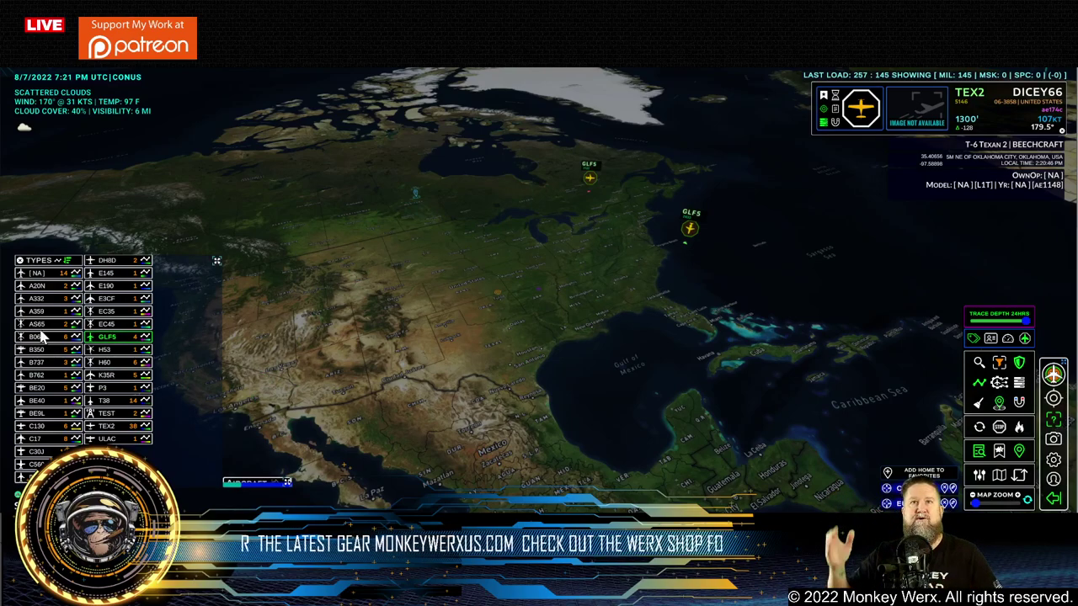
scroll(529, 288, "up", 5)
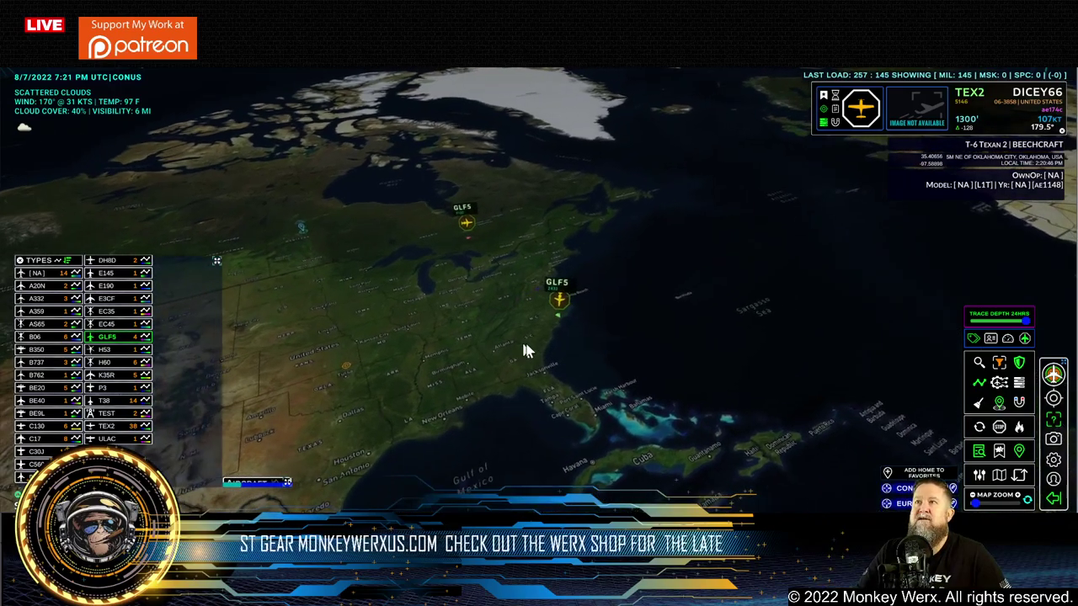
left_click(105, 337)
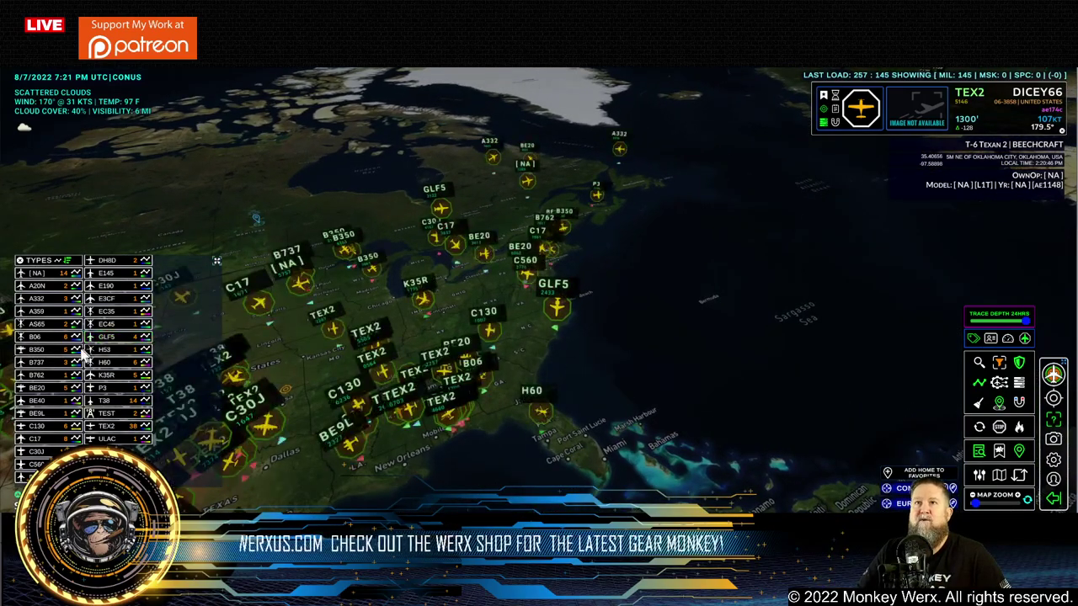
- Filter the map to the C130 type, inspect DAWG45 near Warner Robins, Georgia, and show the C130 traces
left_click(35, 427)
scroll(536, 204, "down", 5)
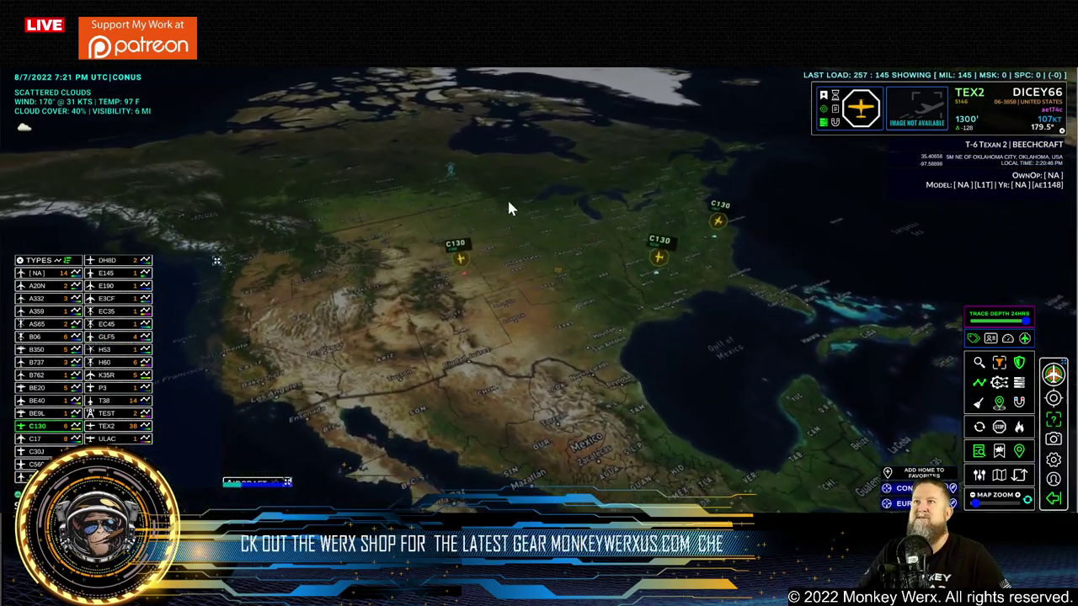
left_click(692, 217)
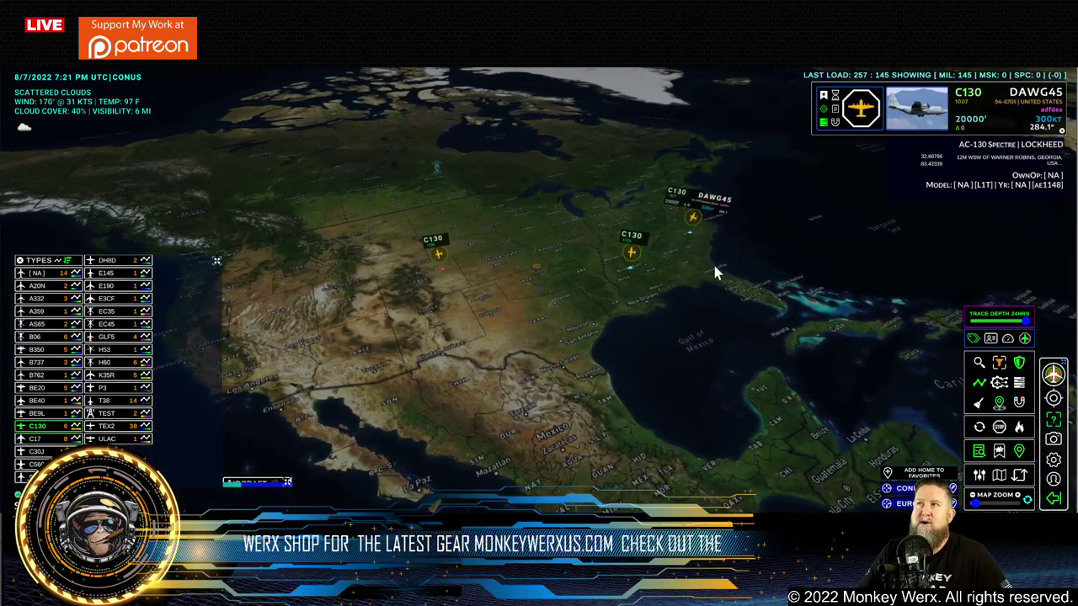
left_click(75, 430)
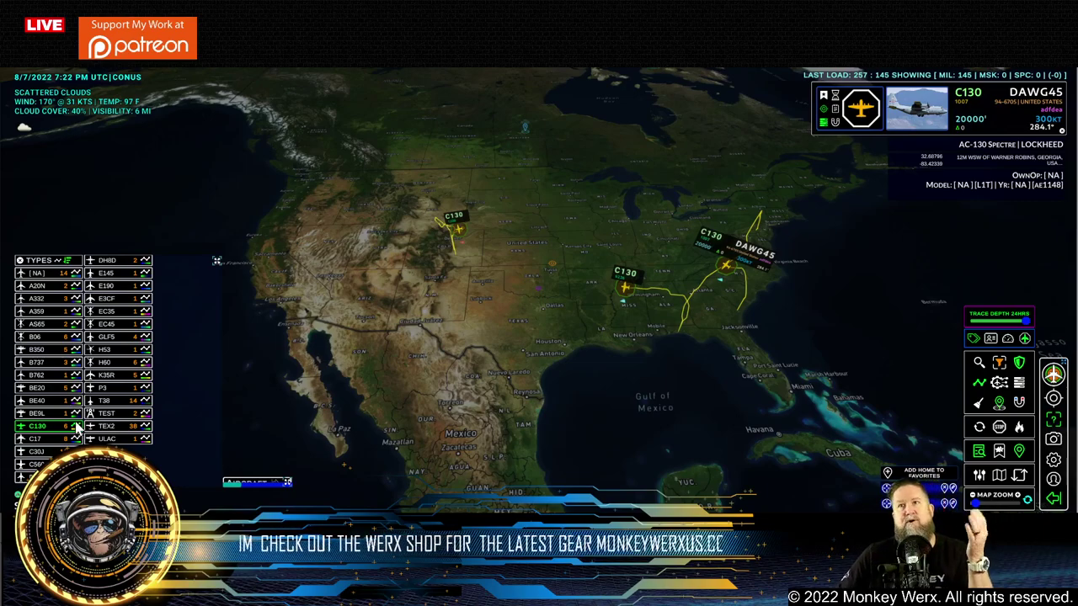
- Add the C17 type to the filter with its traces, and set its start and end trace colors to cyan
left_click(34, 439)
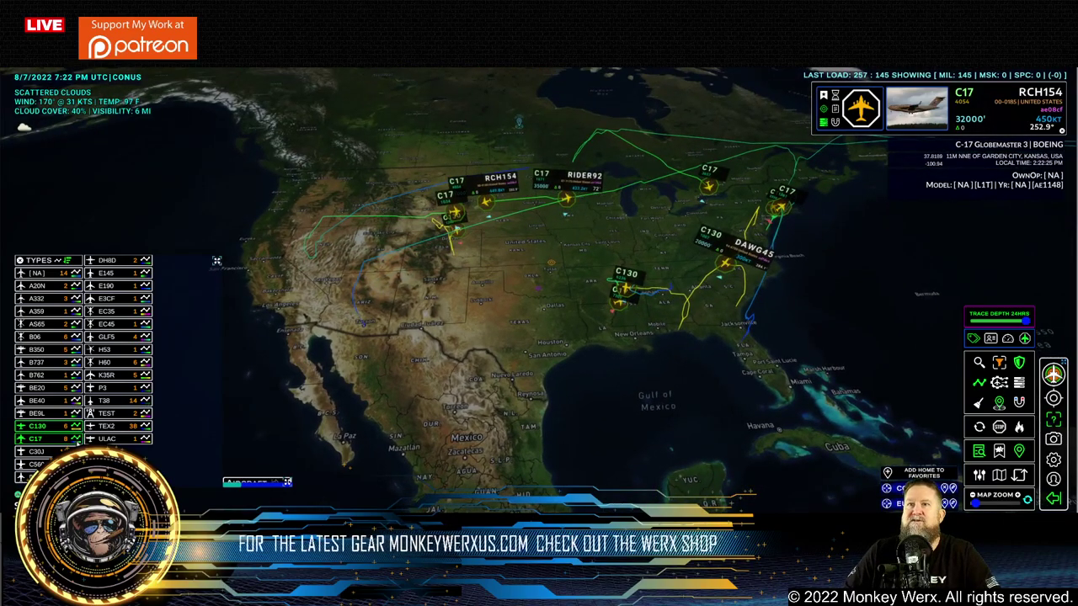
mouse_move(76, 439)
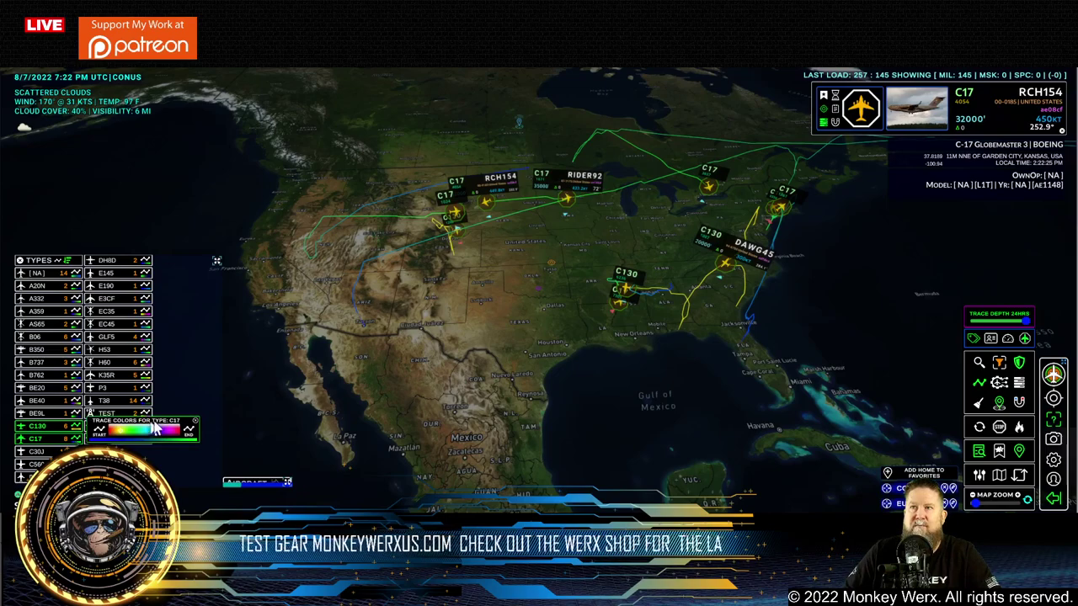
left_click(109, 433)
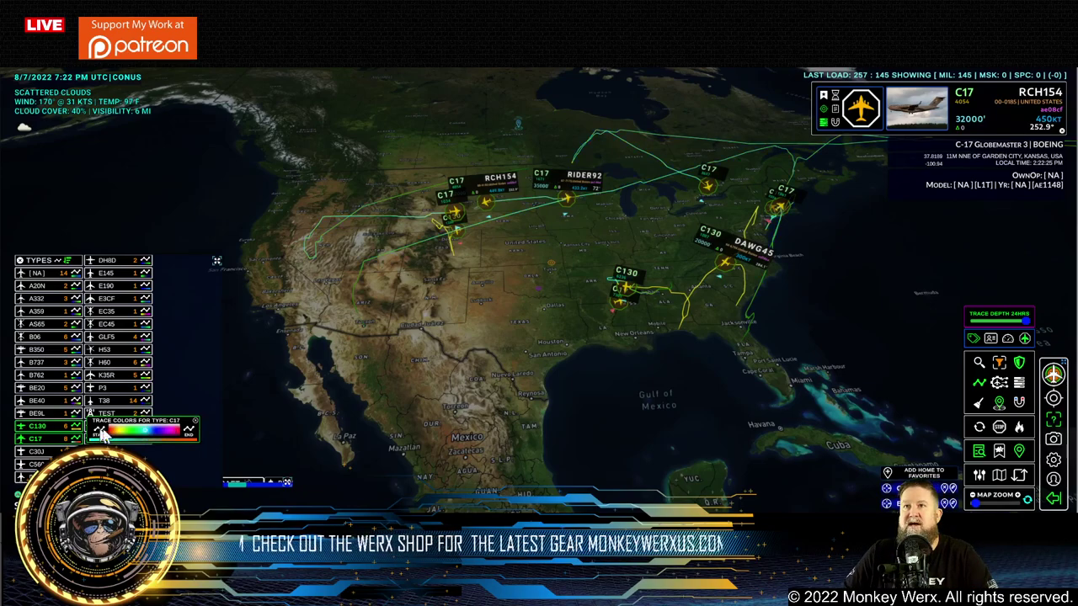
left_click(149, 434)
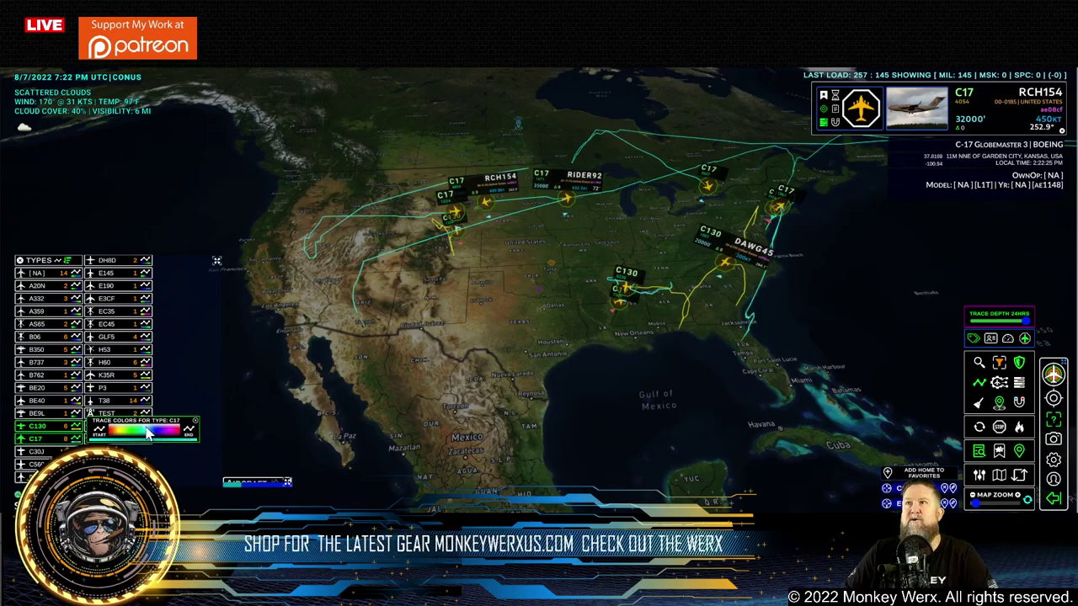
left_click(196, 422)
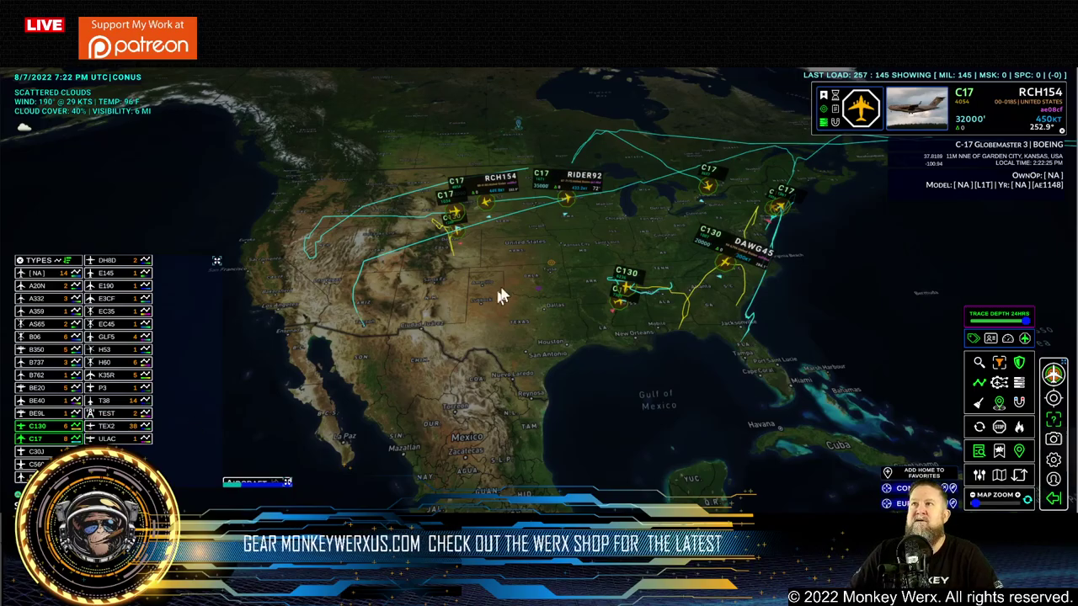
- Inspect the C17 RCH106, clear the C130 and C17 type filters, and inspect the T38 TORO61
scroll(496, 292, "up", 5)
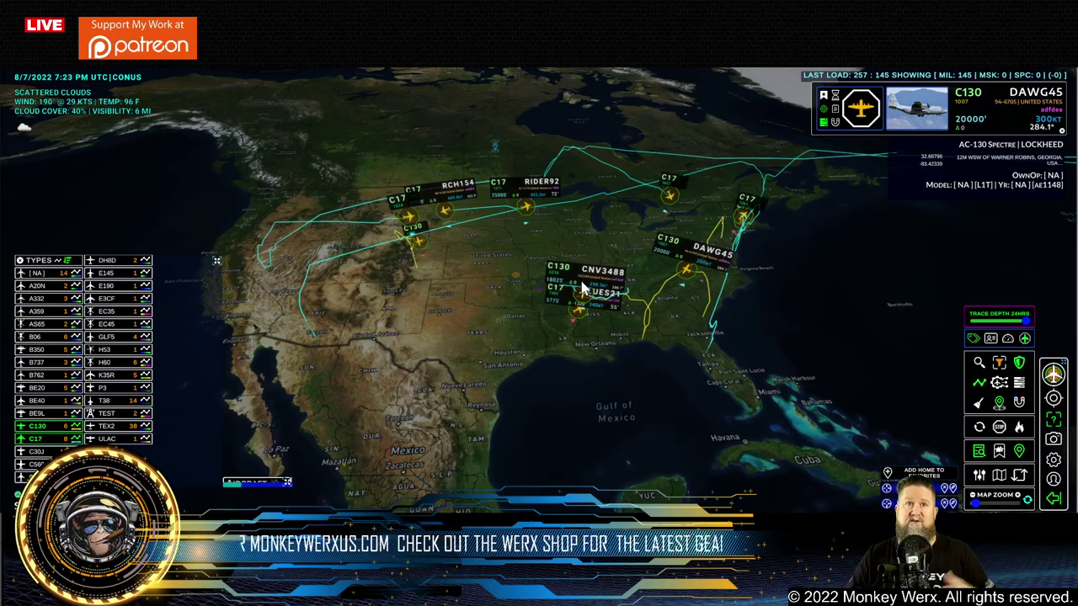
left_click(408, 216)
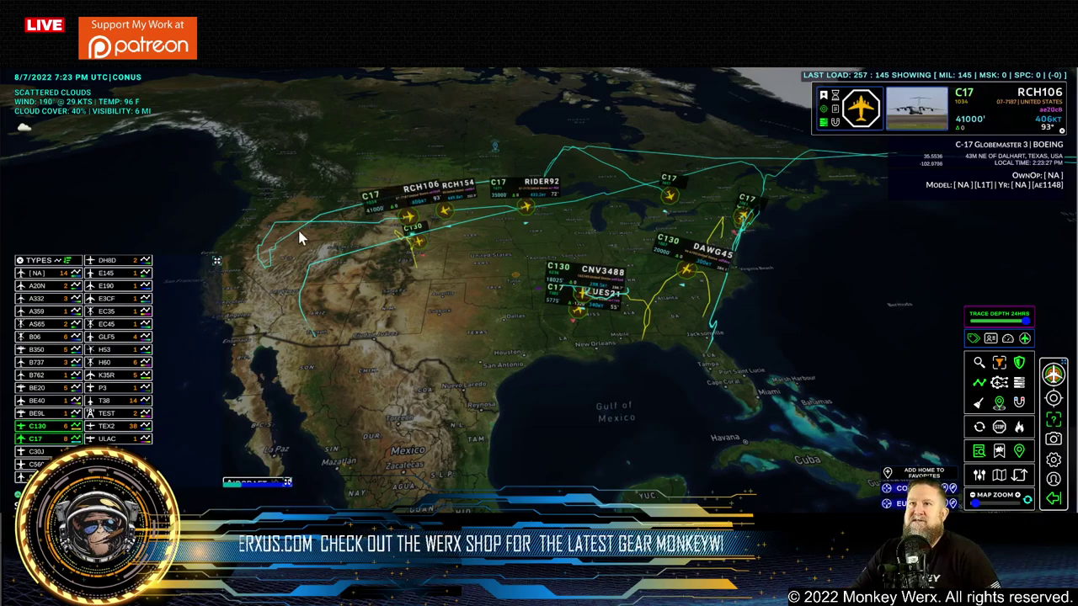
left_click(37, 438)
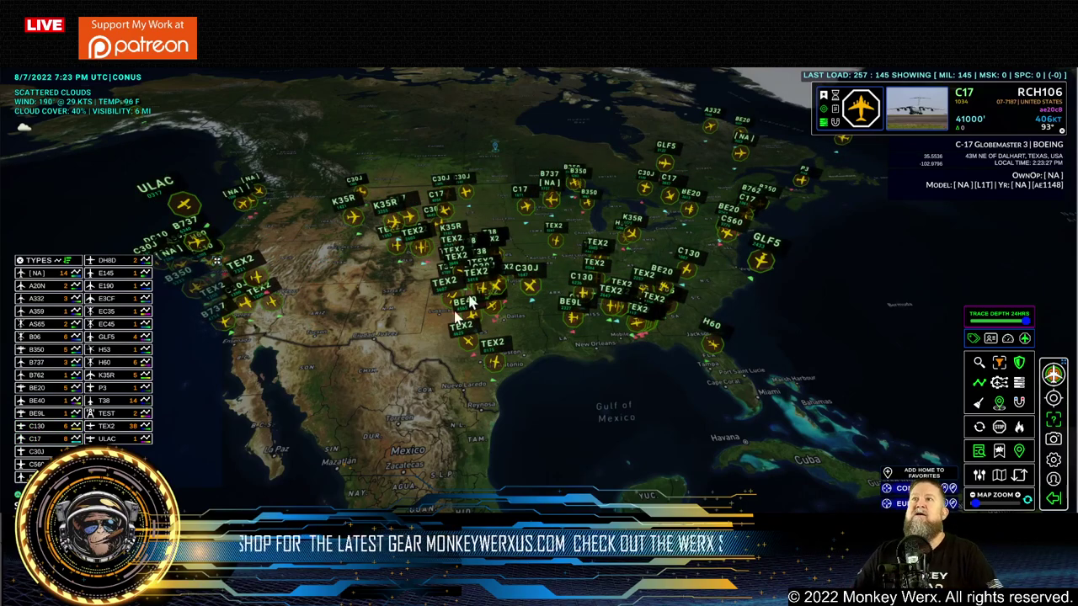
left_click(424, 268)
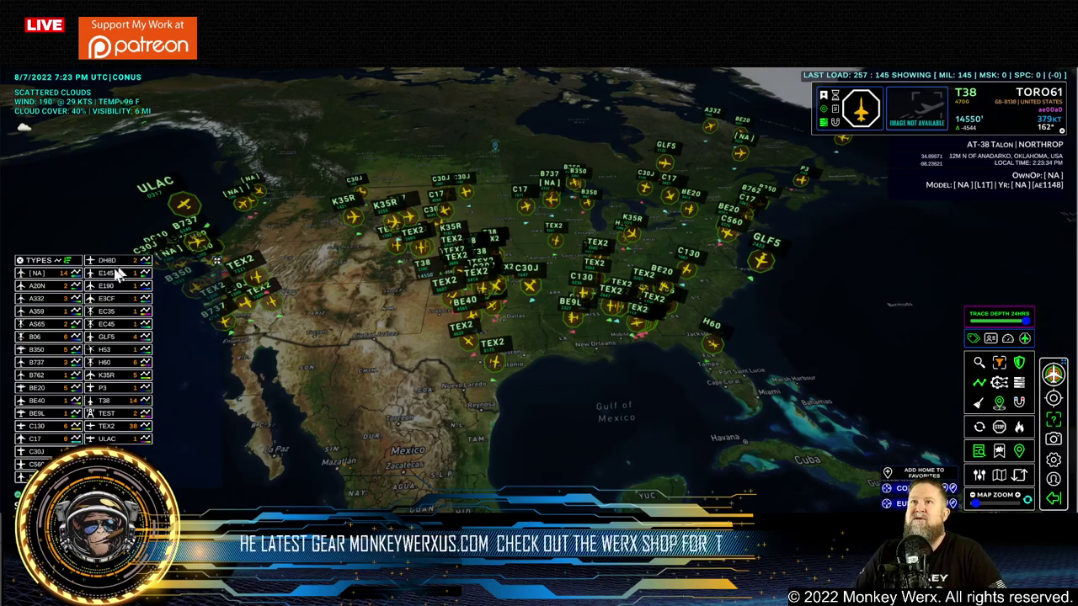
- Filter to the P3 type and jump to that aircraft, resizing the type and aircraft list panels around the map
left_click(107, 389)
left_click_drag(193, 463, 459, 271)
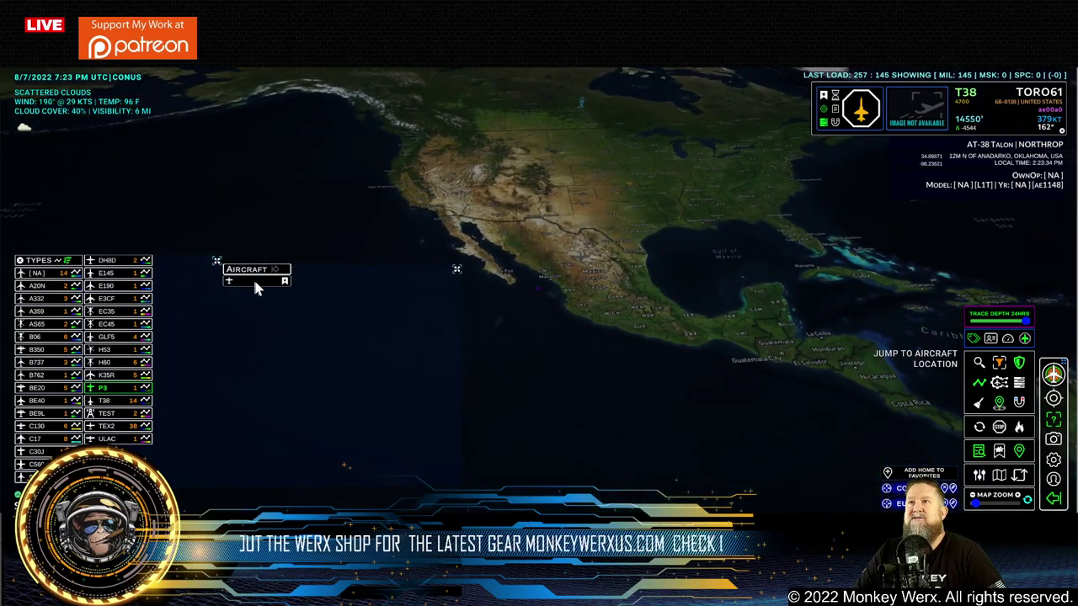
left_click_drag(216, 262, 150, 374)
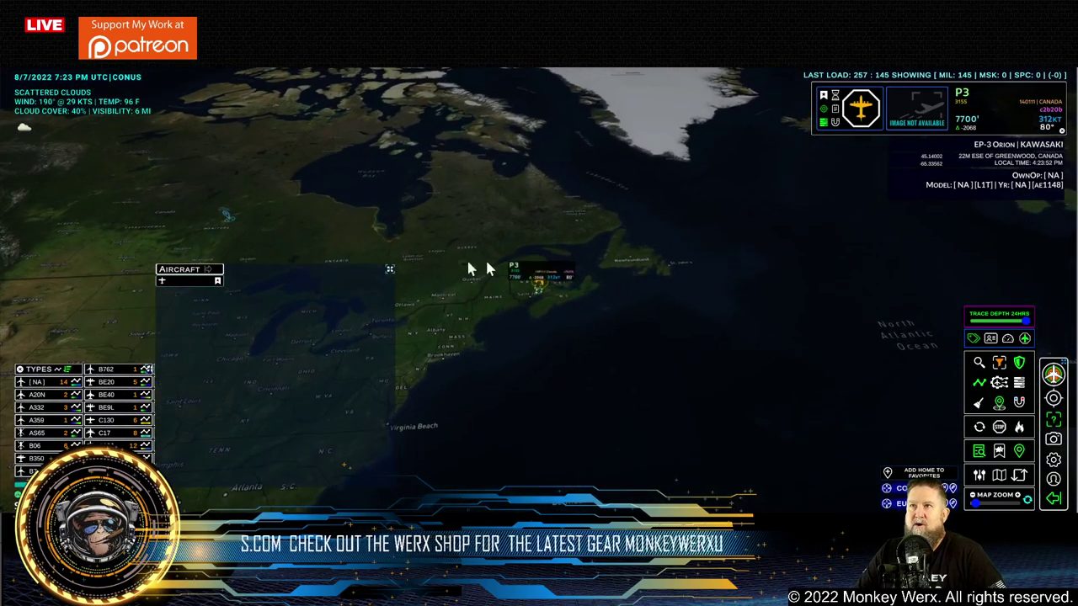
left_click_drag(385, 272, 238, 271)
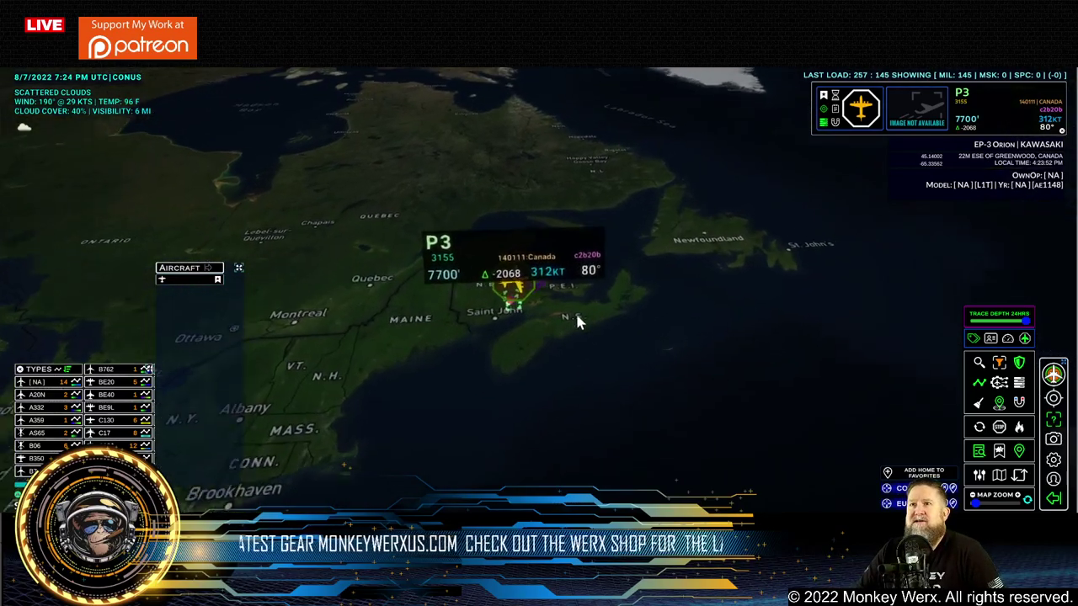
- Show the flight trace for the P3 type and shrink the type list again
scroll(594, 314, "down", 3)
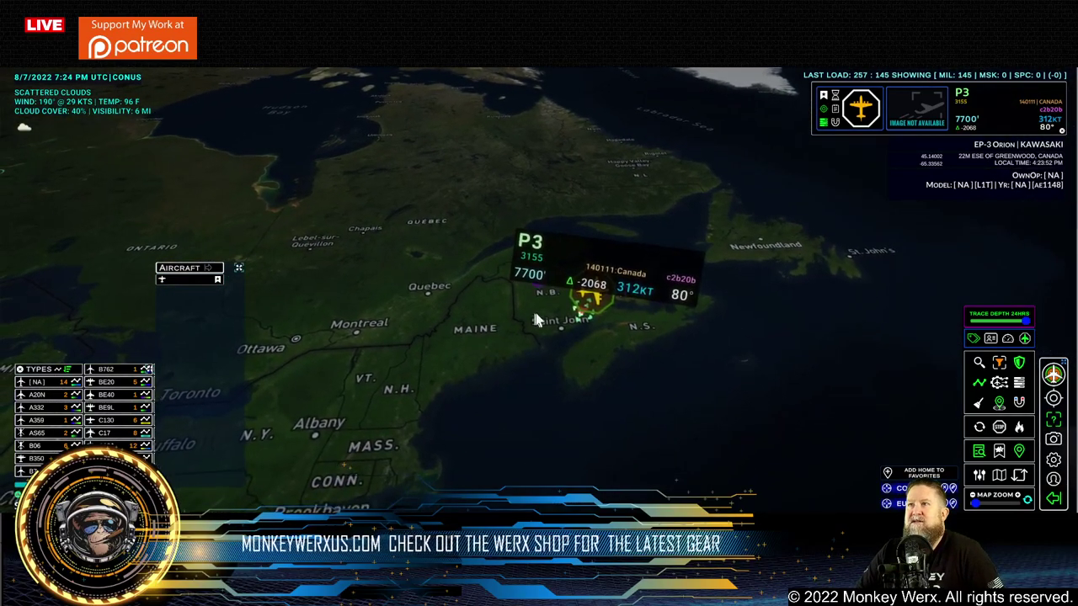
left_click(148, 370)
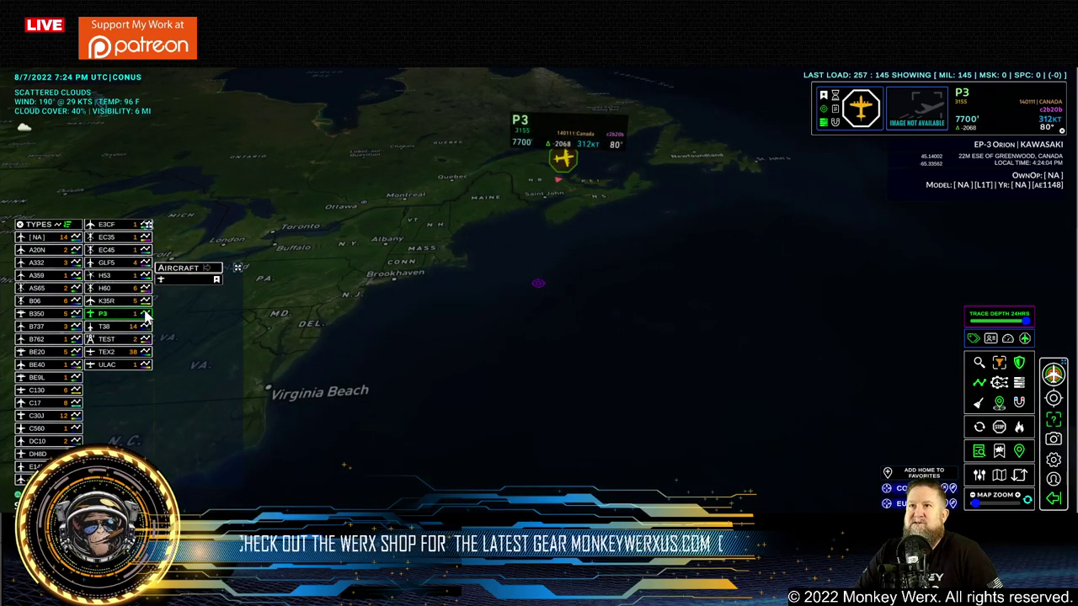
scroll(368, 306, "down", 3)
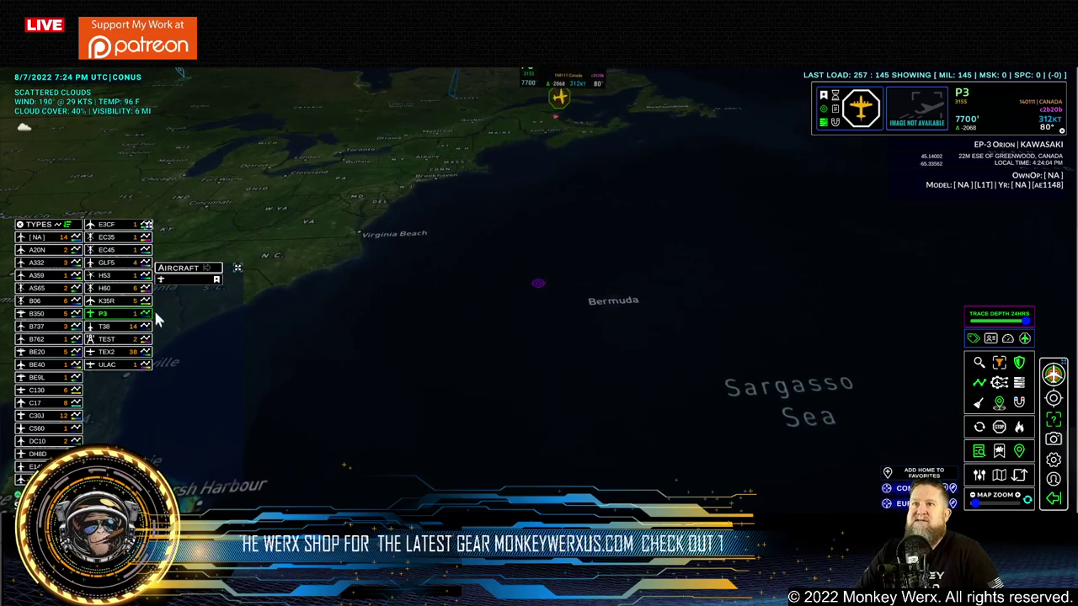
left_click_drag(152, 226, 159, 350)
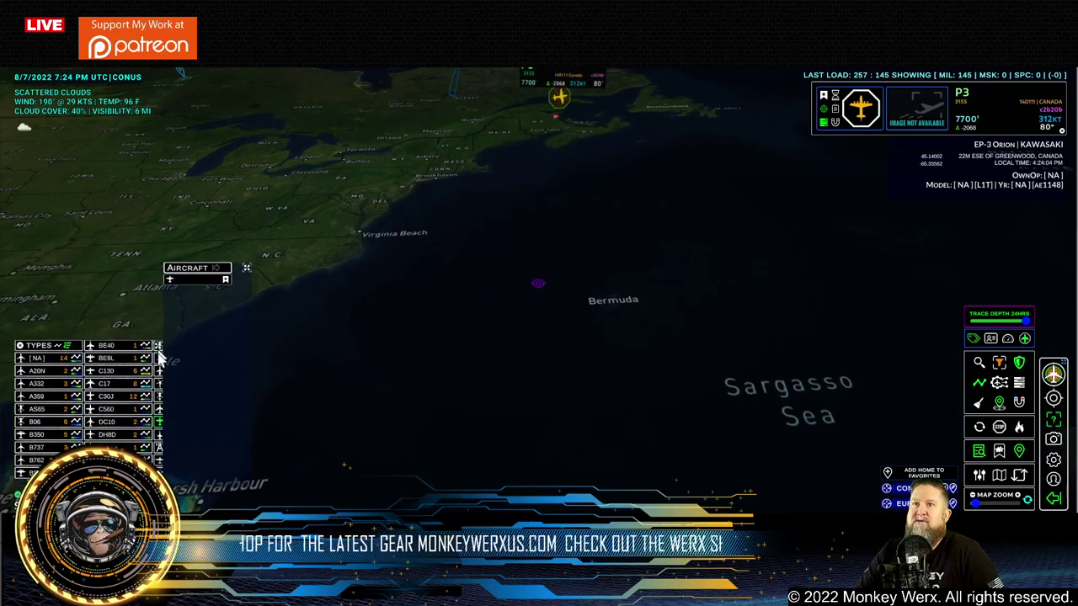
scroll(487, 320, "up", 5)
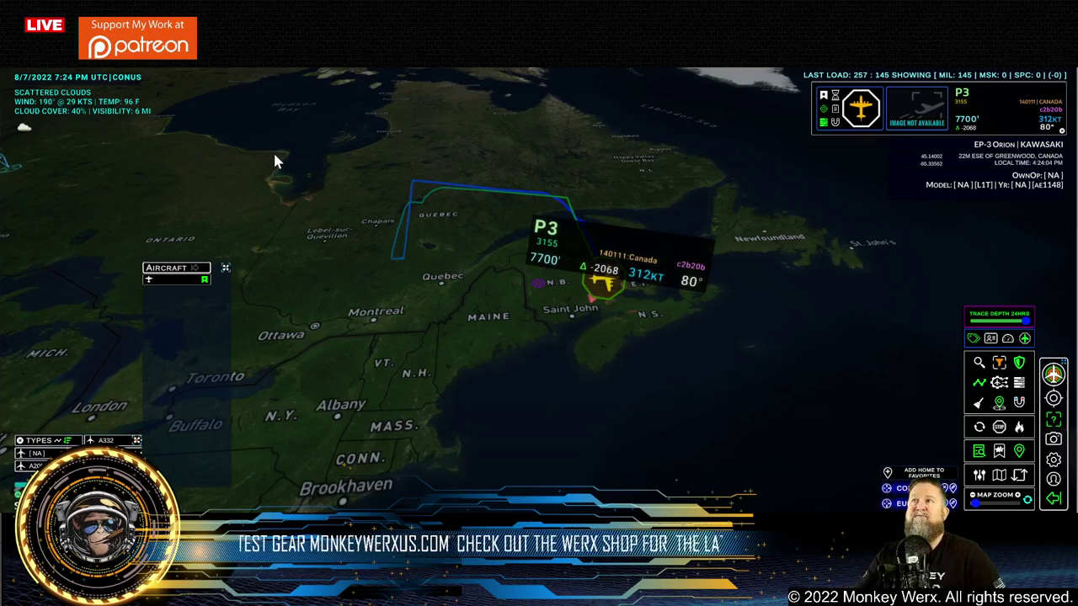
- Expand the aircraft list with owner and model details by loading the master database
left_click(194, 269)
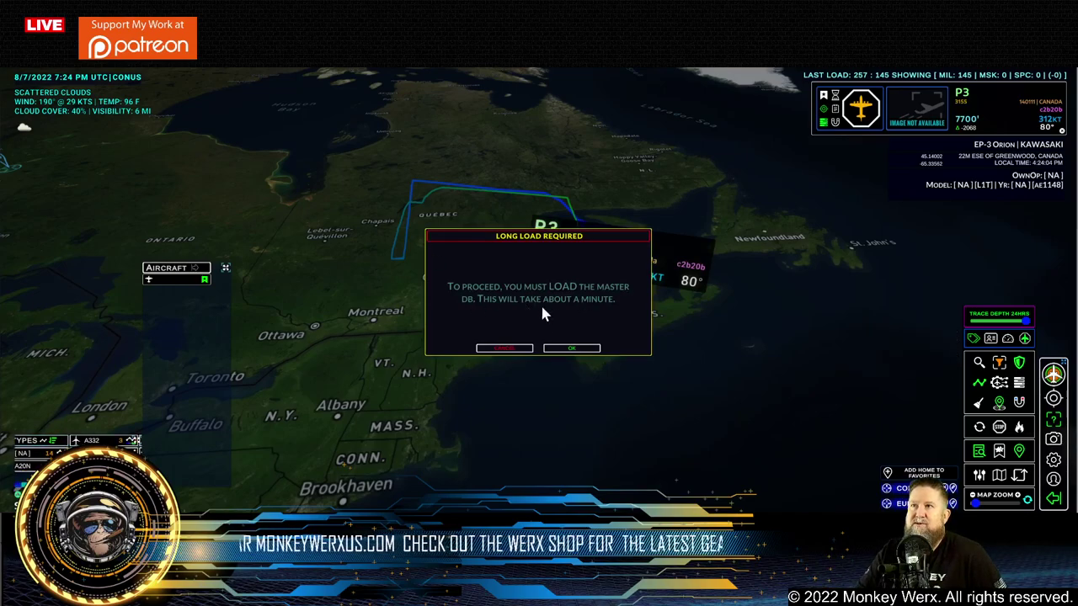
left_click(574, 349)
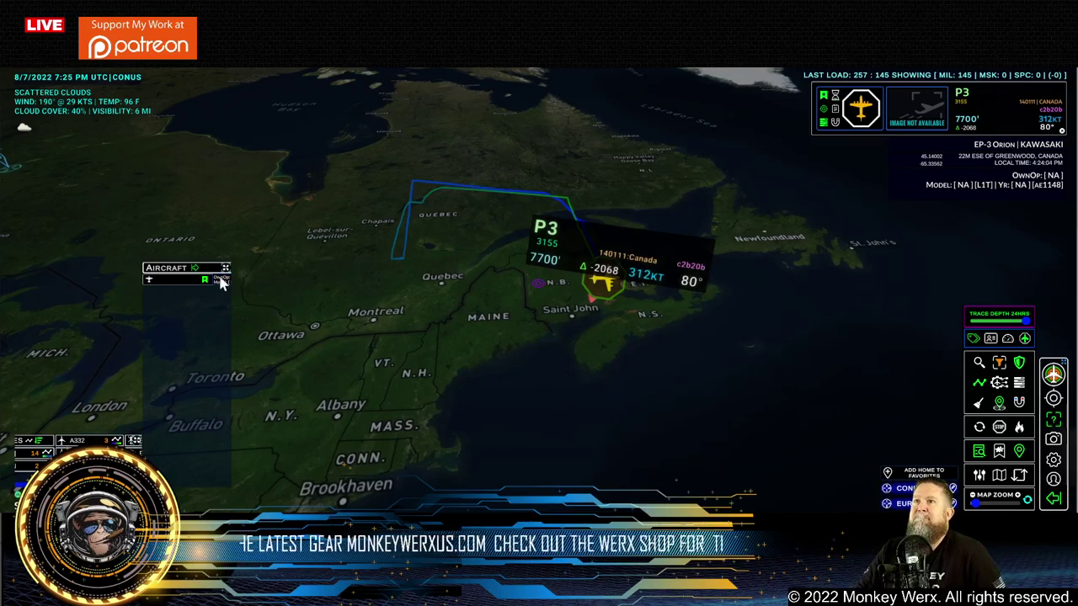
- Clear the P3 filter, enlarge the type list panel, and bring the Caribbean and northern South America into view
left_click_drag(135, 441, 179, 173)
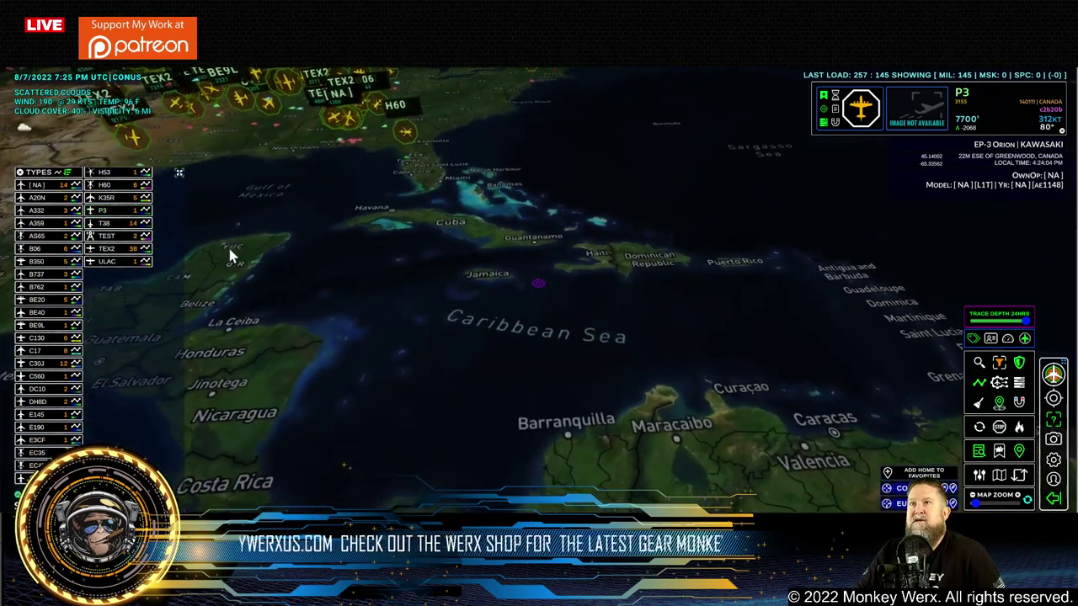
left_click_drag(179, 174, 275, 205)
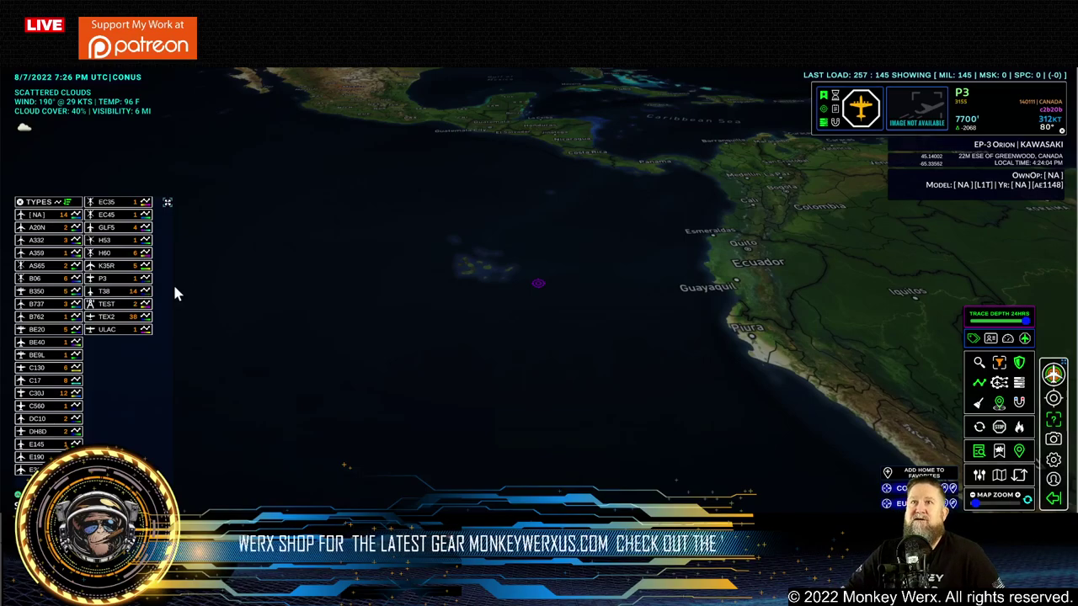
left_click_drag(798, 315, 662, 405)
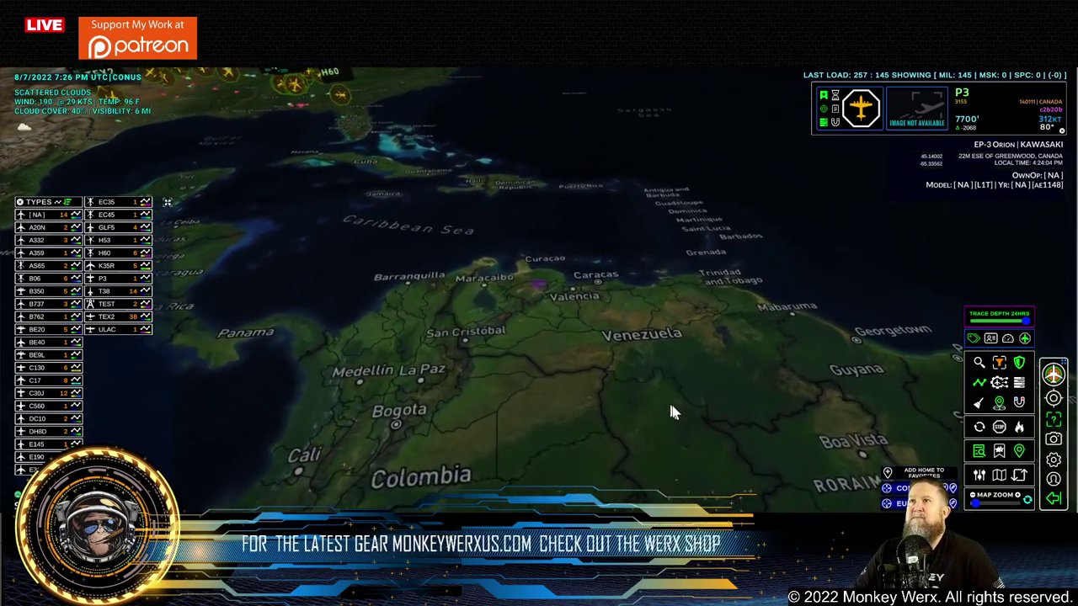
- Bring the continental US into view, hide the aircraft type labels, and toggle the aircraft icons off and back on
scroll(441, 272, "down", 5)
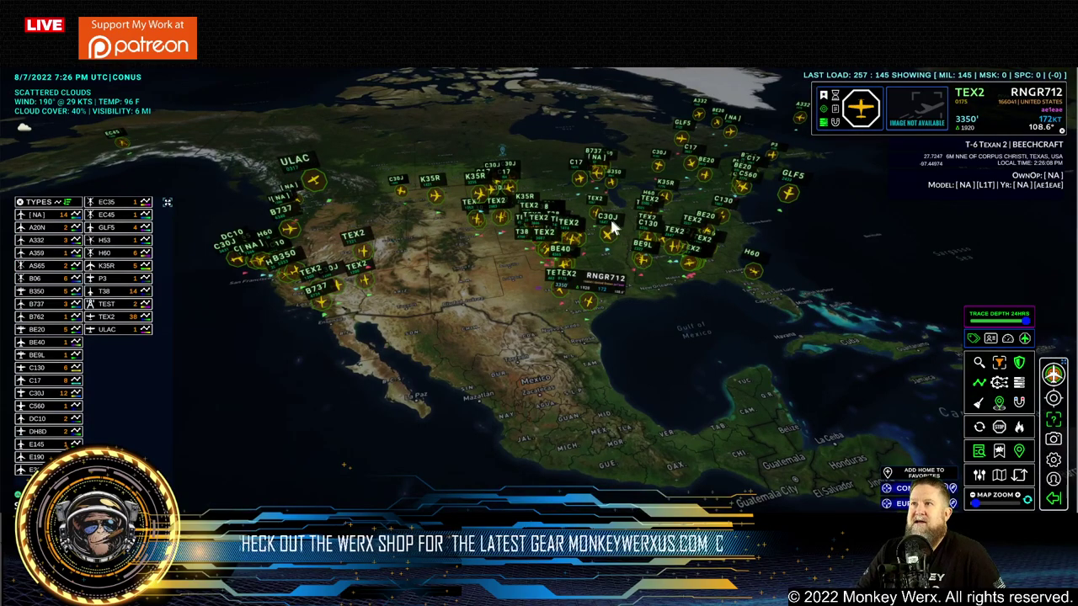
left_click(973, 339)
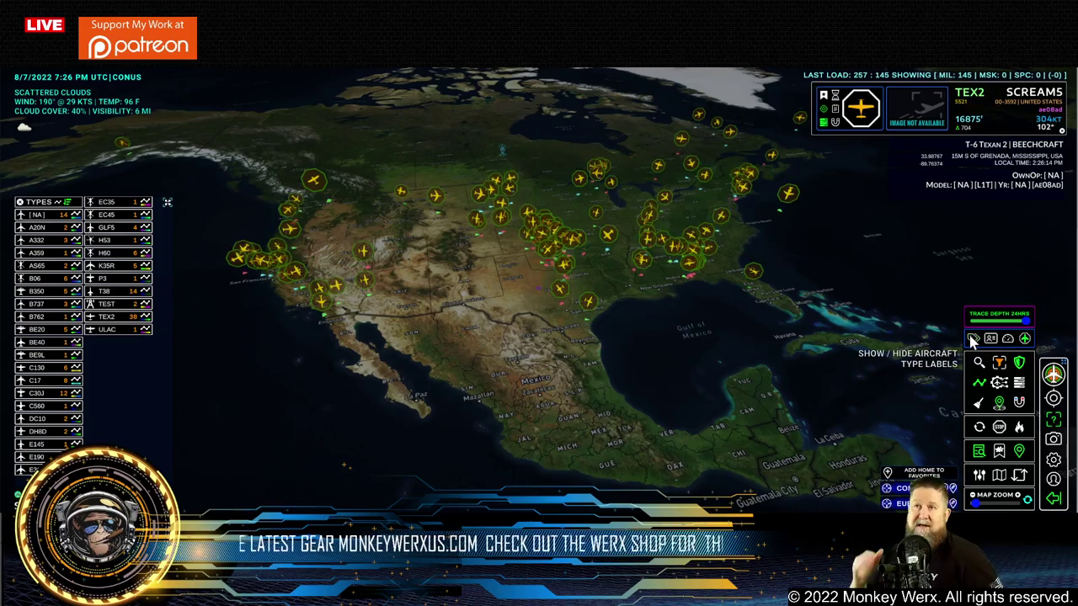
left_click(1024, 339)
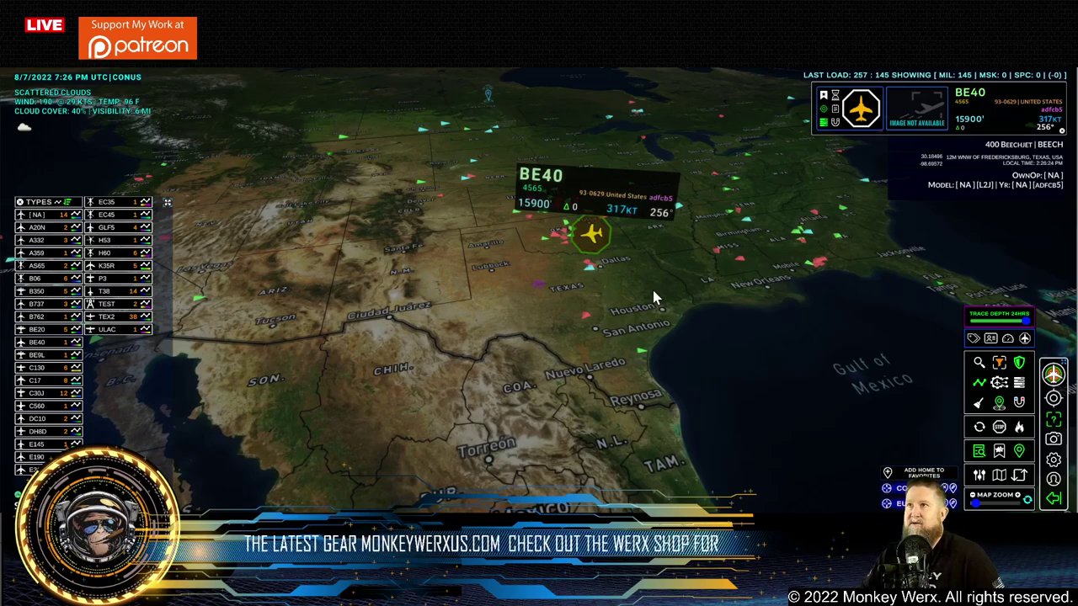
left_click(1025, 338)
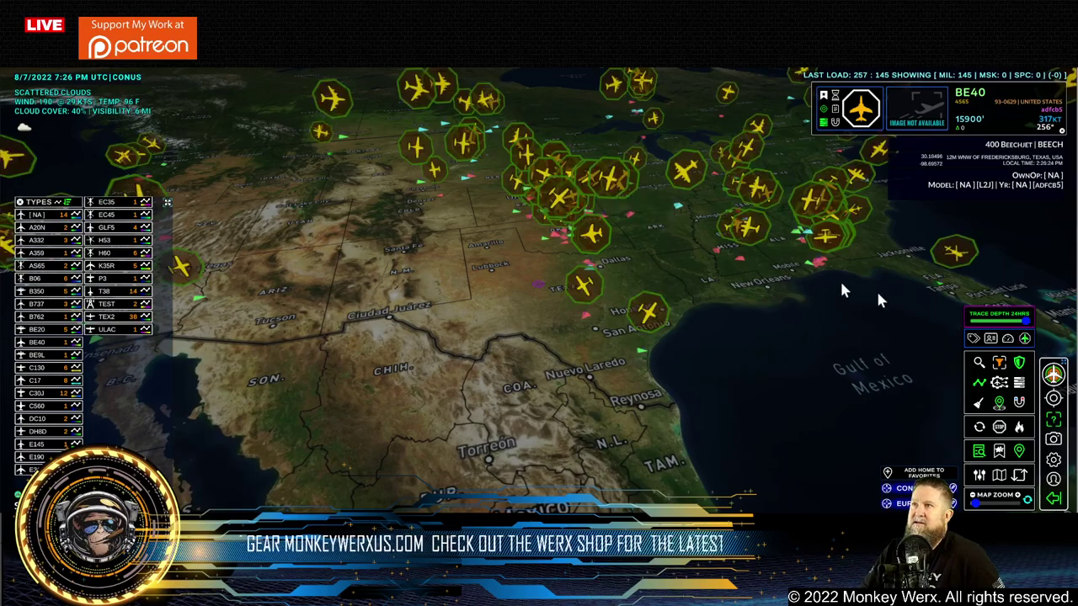
- Inspect the C17 over Louisiana and turn the aircraft type labels back on
left_click(720, 254)
scroll(769, 320, "down", 3)
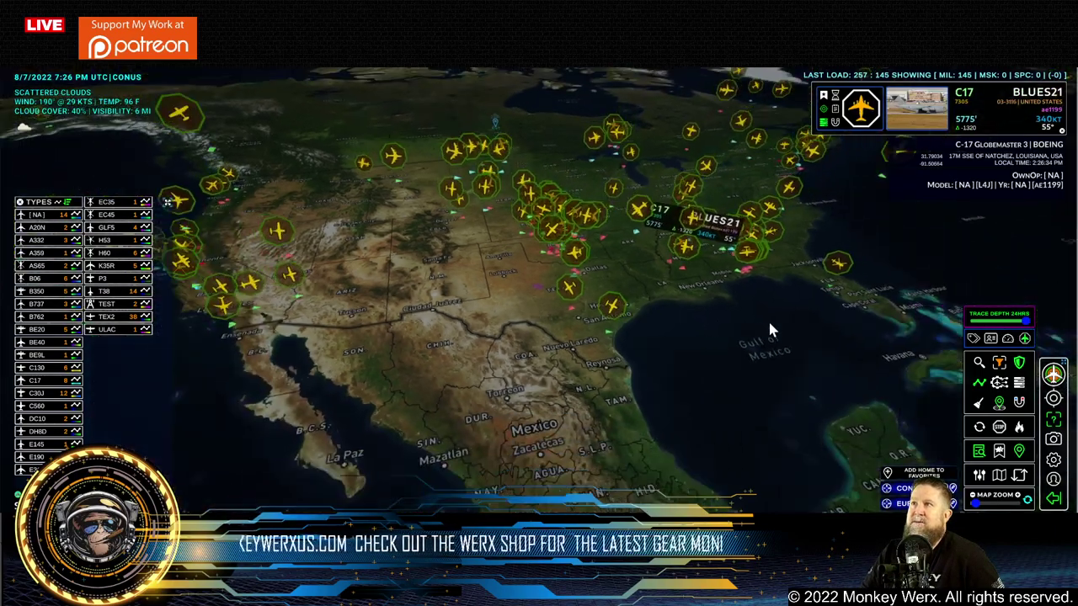
scroll(768, 324, "down", 1)
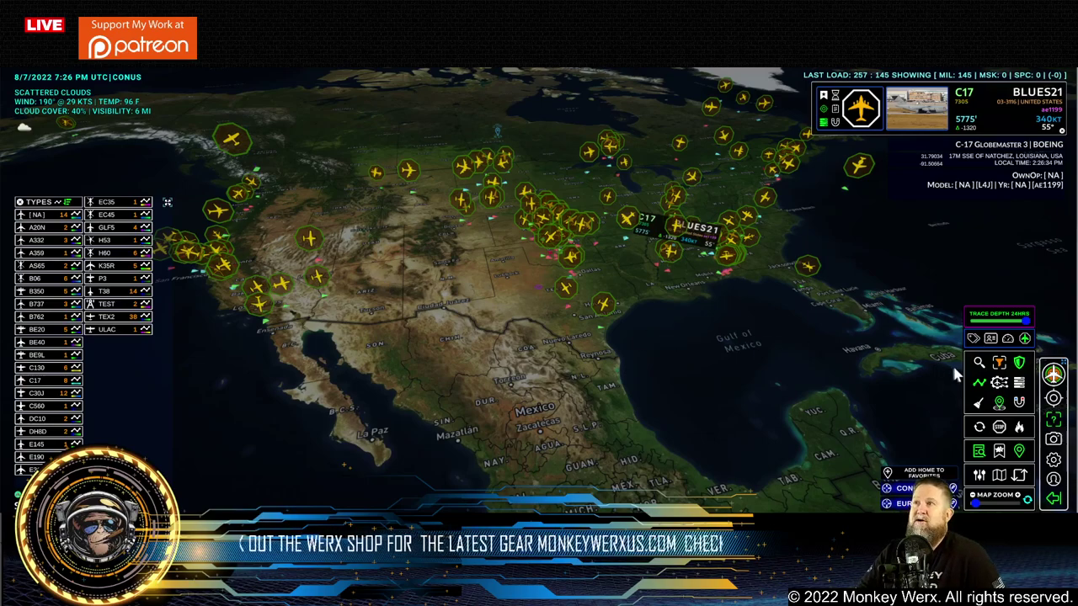
left_click(973, 340)
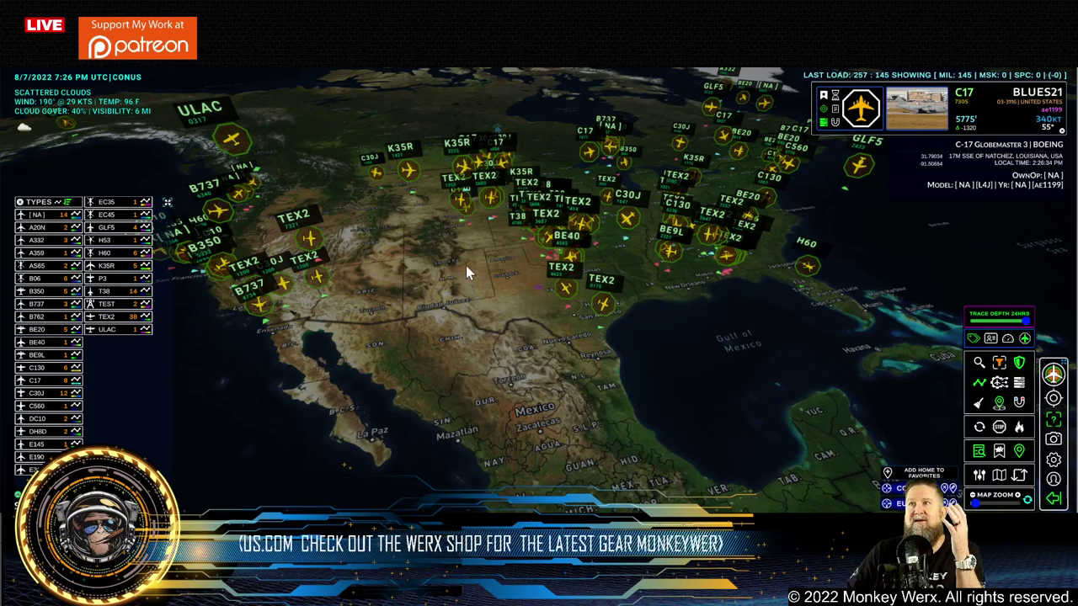
- Inspect the C30J and AS65 aircraft off northern California, and the TEX2 near Corpus Christi, Texas
scroll(444, 252, "up", 3)
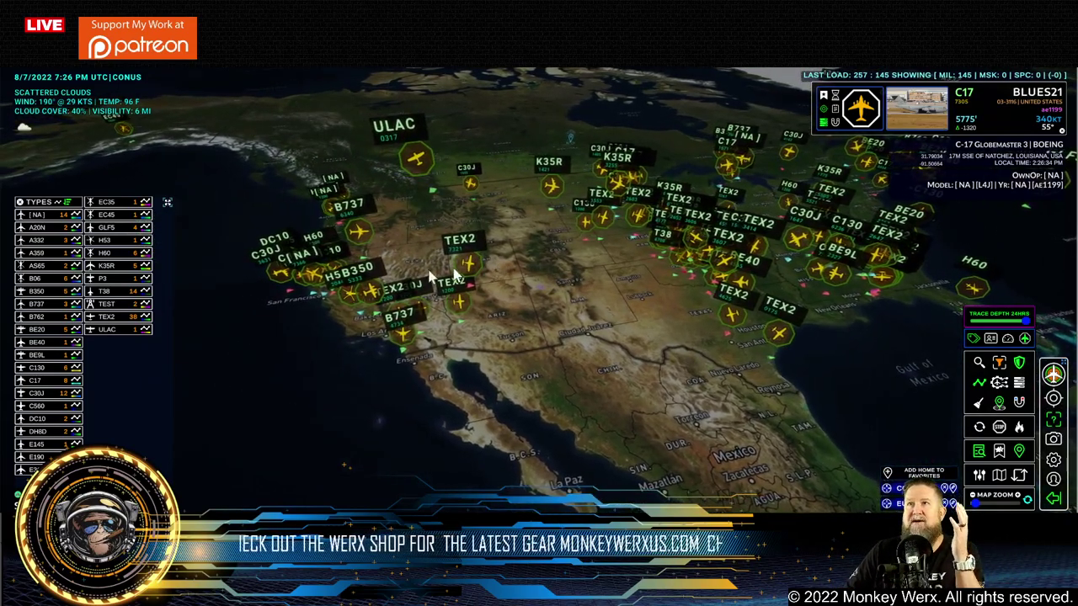
scroll(337, 261, "up", 5)
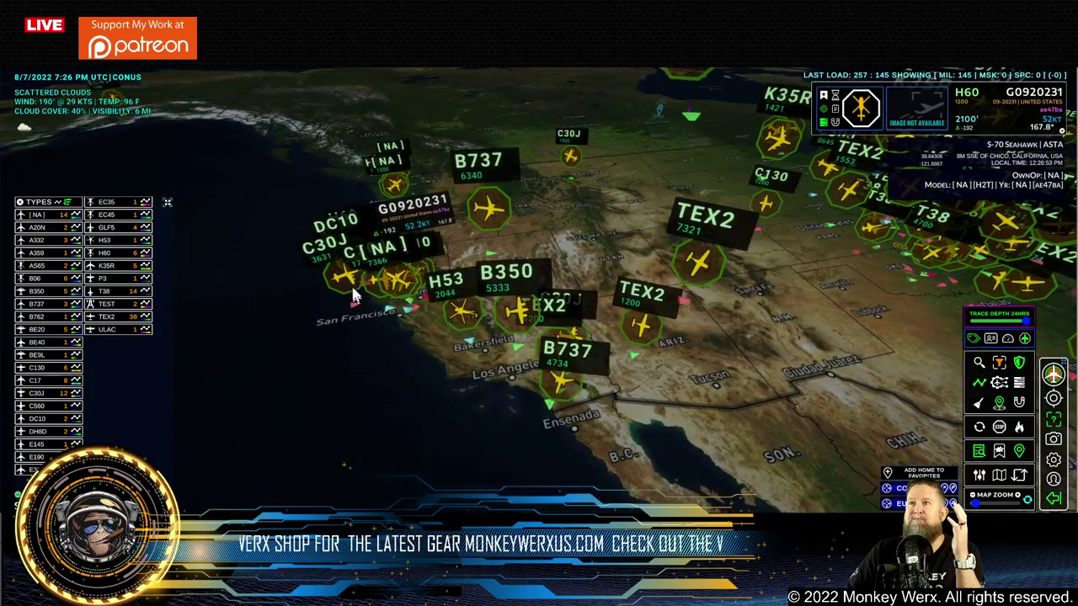
left_click(345, 285)
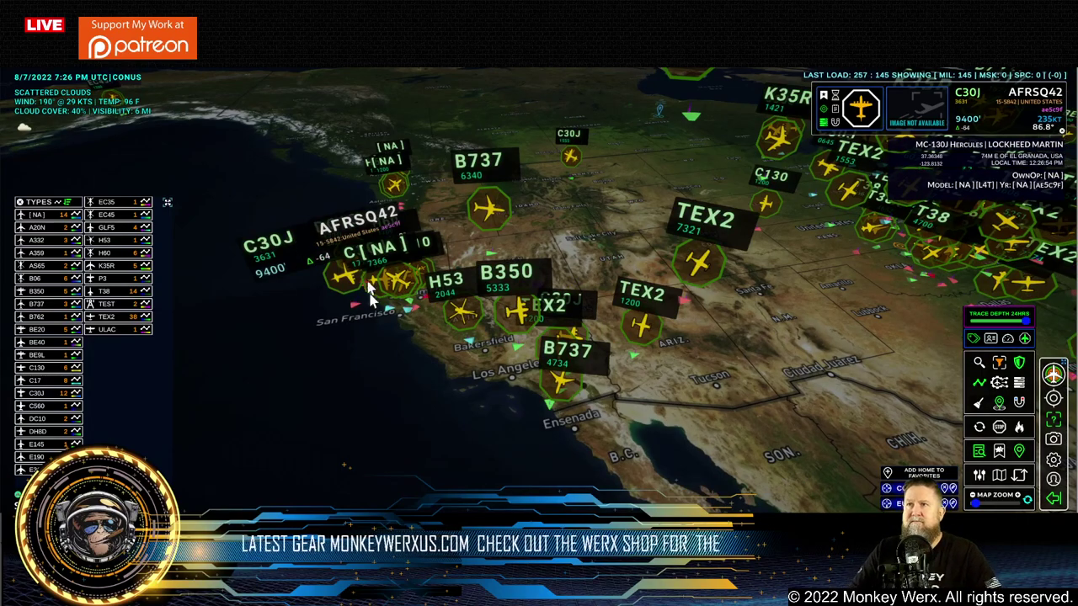
left_click(343, 283)
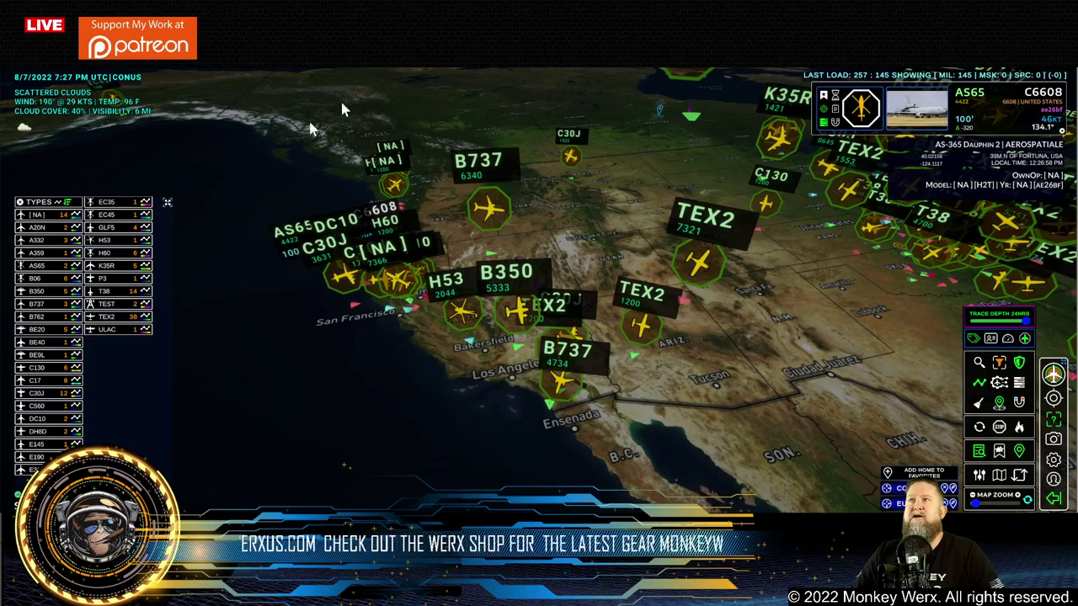
scroll(737, 358, "down", 3)
scroll(734, 354, "down", 5)
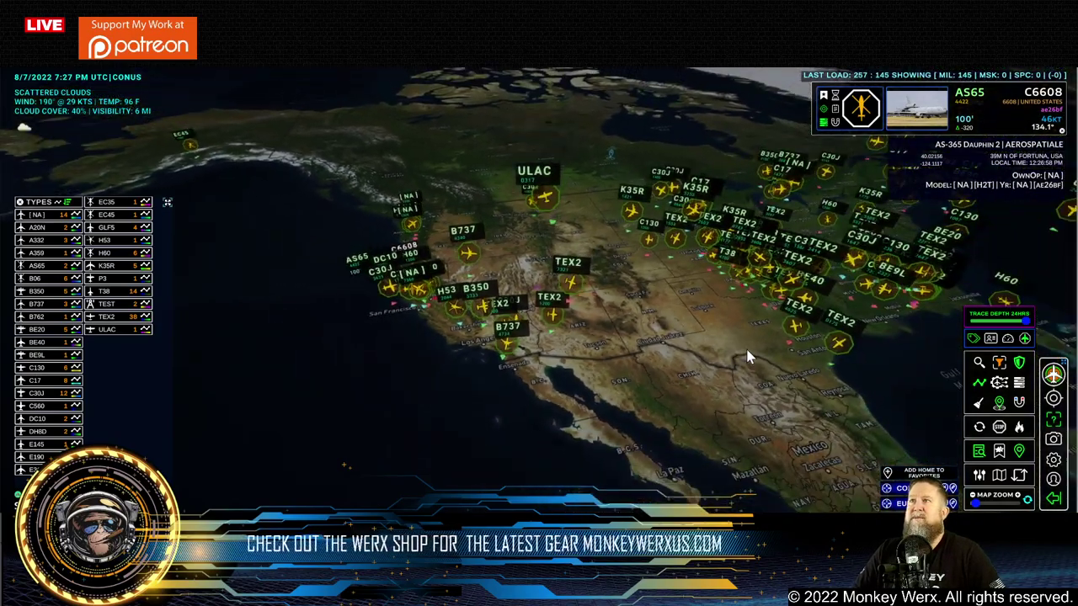
scroll(693, 337, "up", 3)
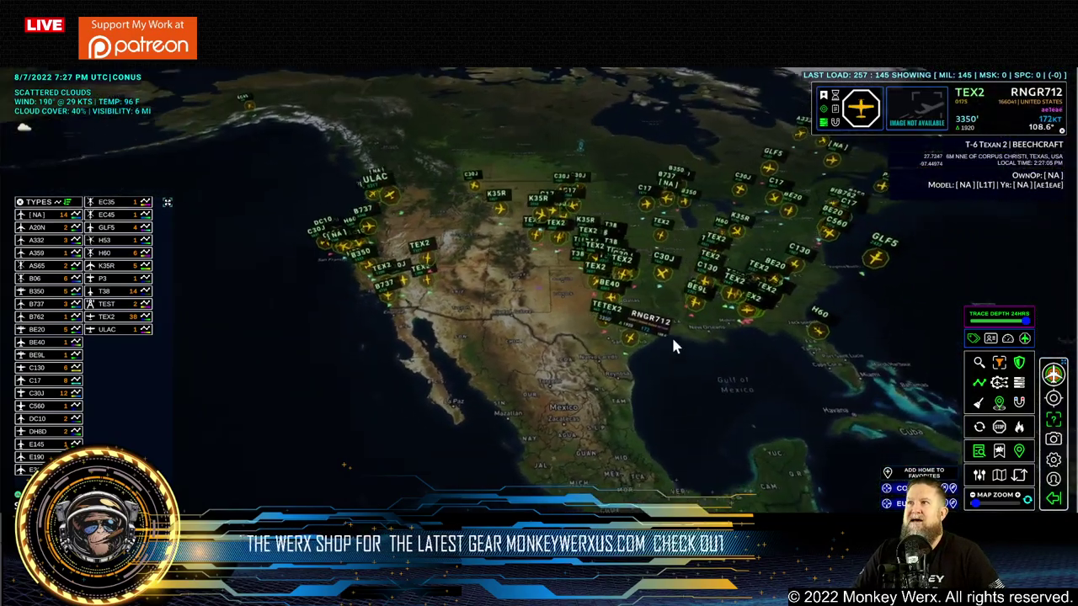
scroll(834, 324, "down", 3)
left_click_drag(842, 320, 846, 308)
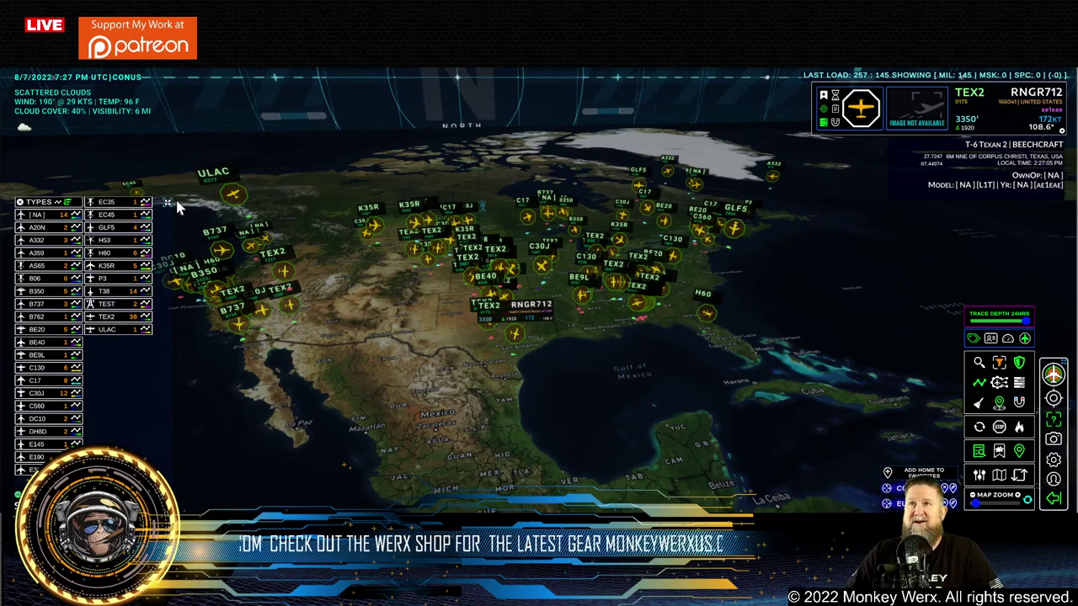
- Turn off military-only mode, enable standard aircraft, and load the bookmarked aircraft on the cleared map
left_click_drag(167, 203, 163, 286)
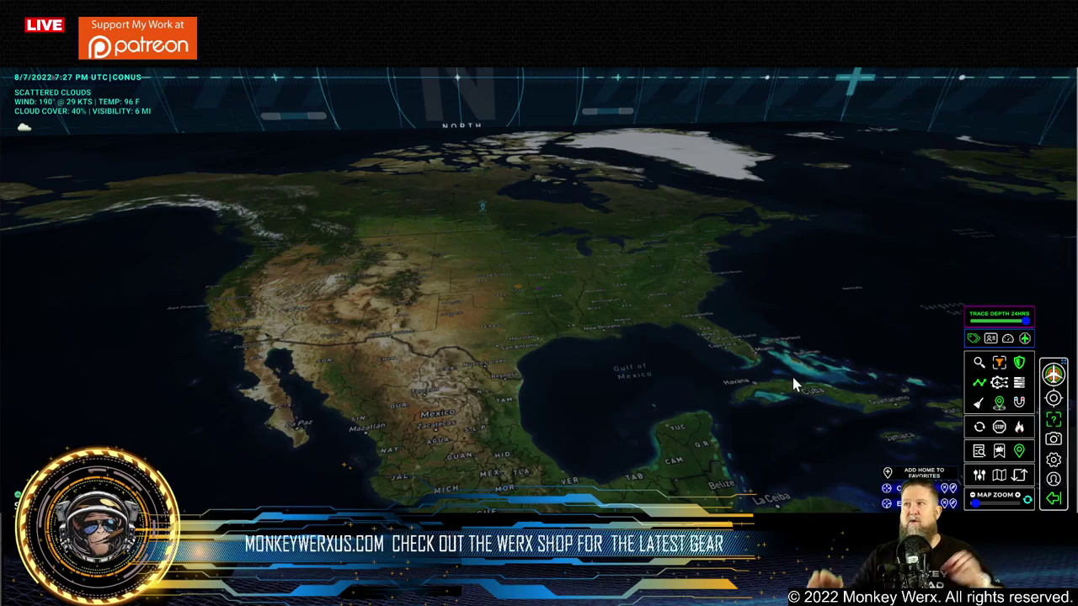
left_click(1019, 362)
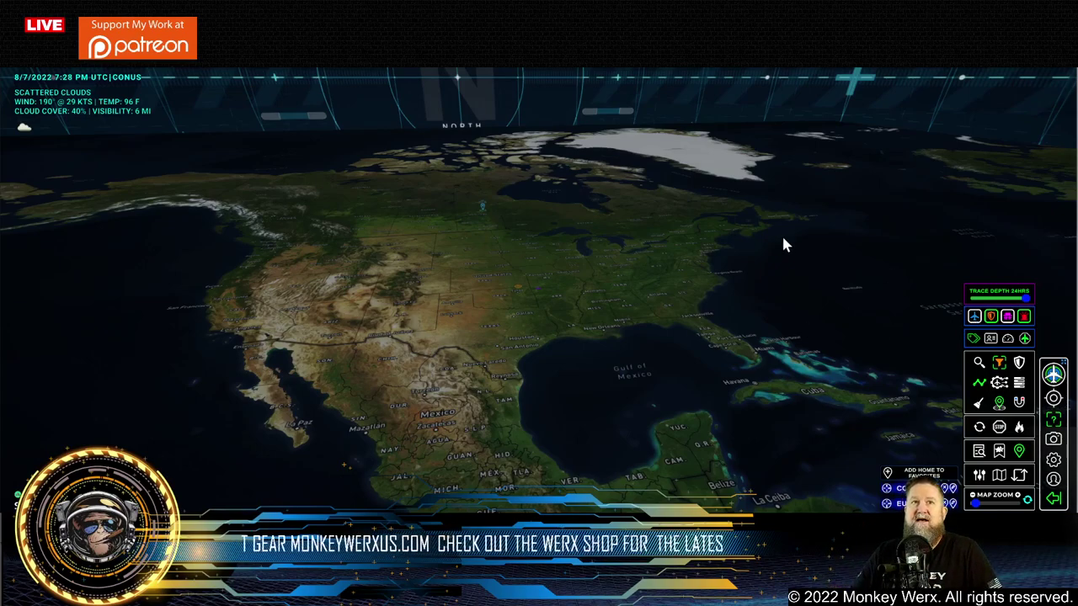
left_click(973, 319)
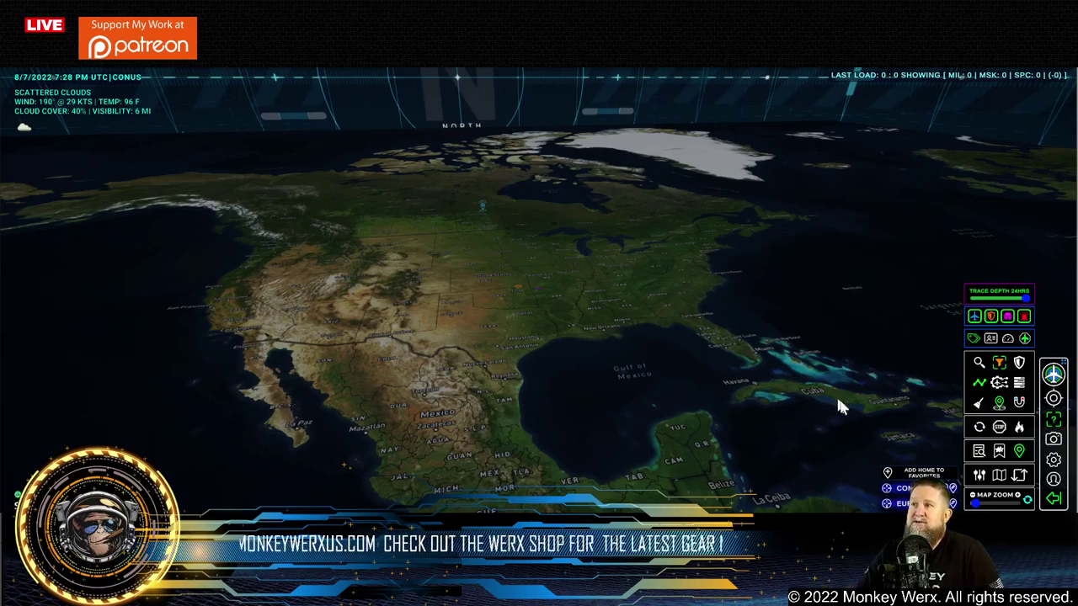
left_click(1000, 452)
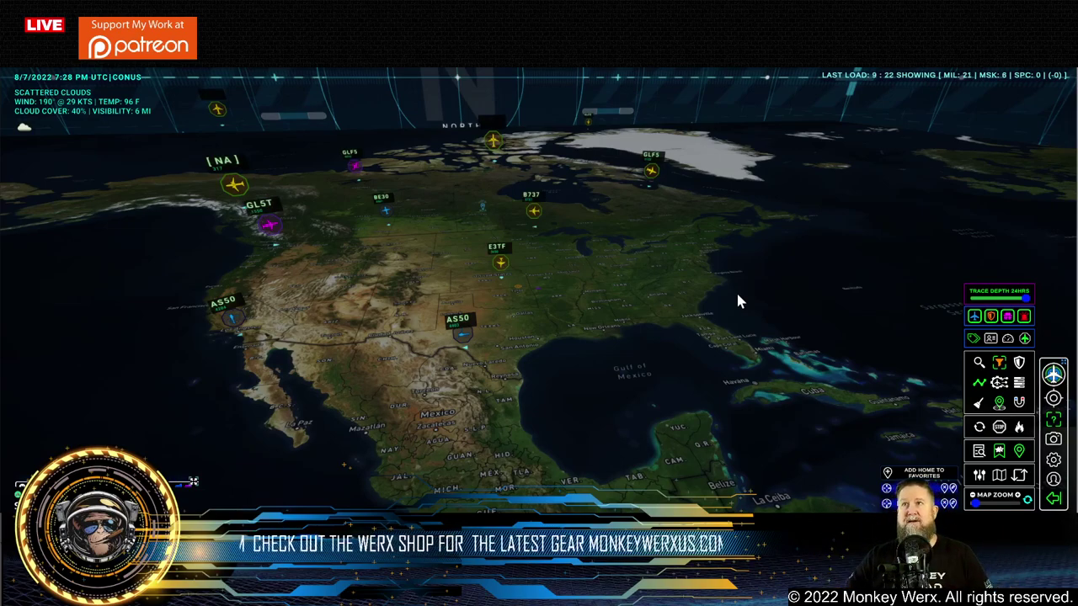
- Inspect the details of the masked GL5T and GLF5 jets, the BE30, and the AS50 helicopter near Del Rio, Texas
left_click(272, 246)
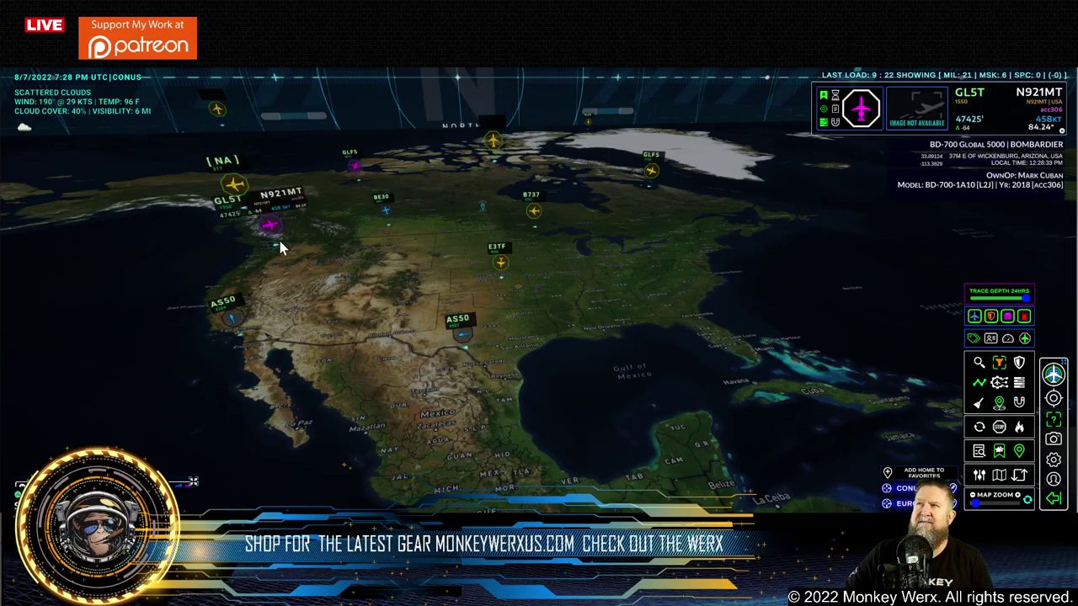
left_click(354, 168)
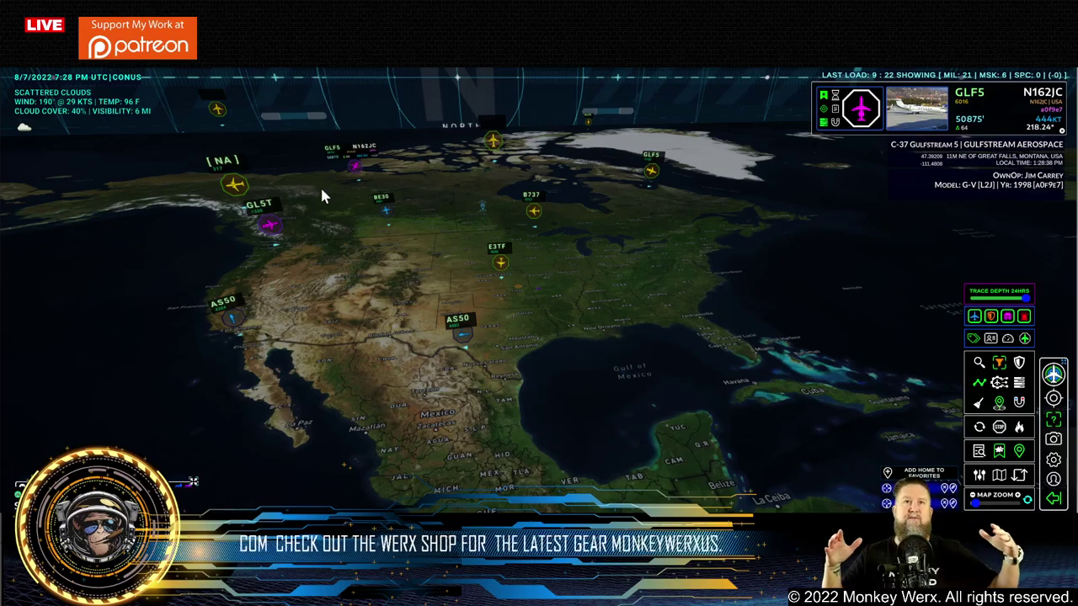
left_click(385, 209)
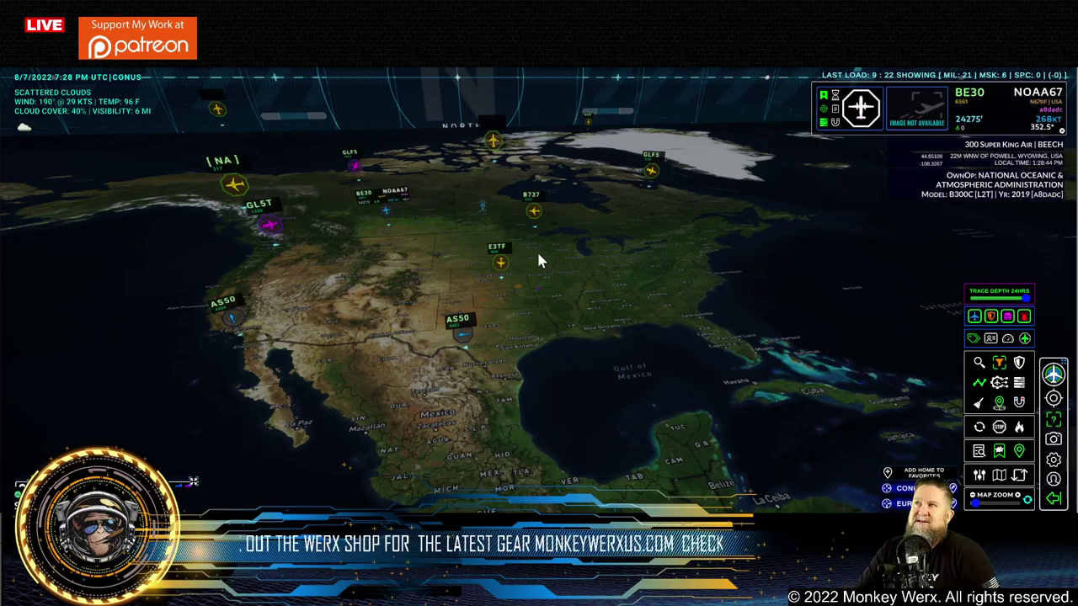
left_click(357, 181)
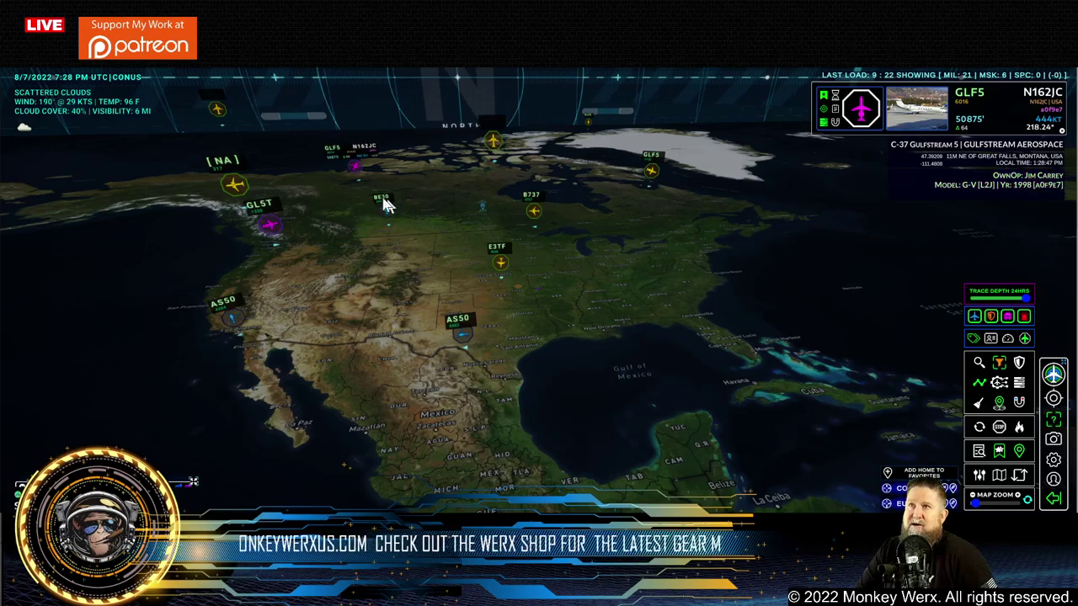
left_click(277, 246)
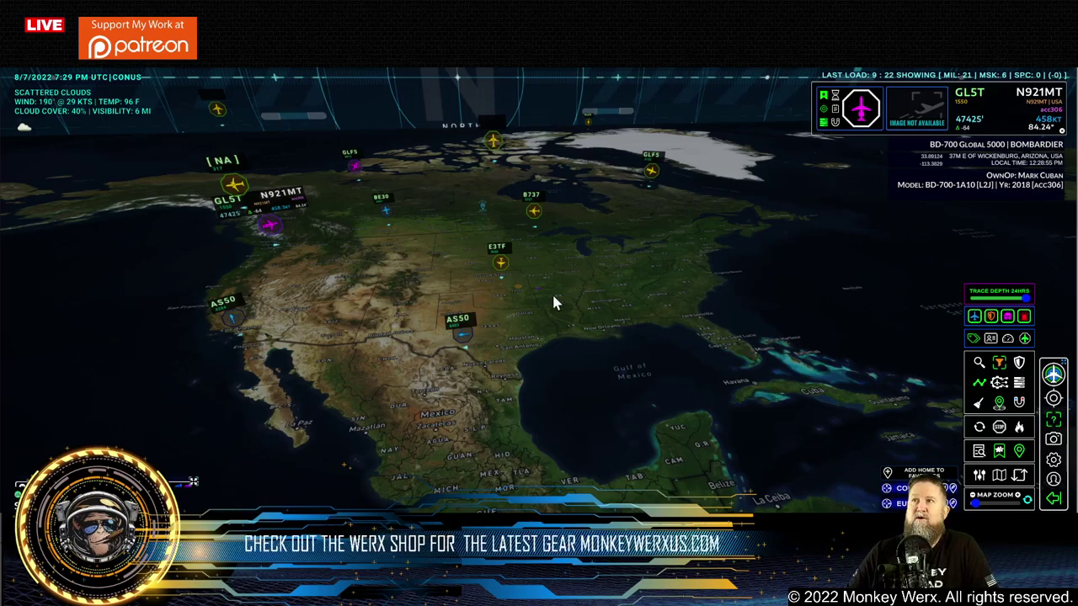
left_click(483, 319)
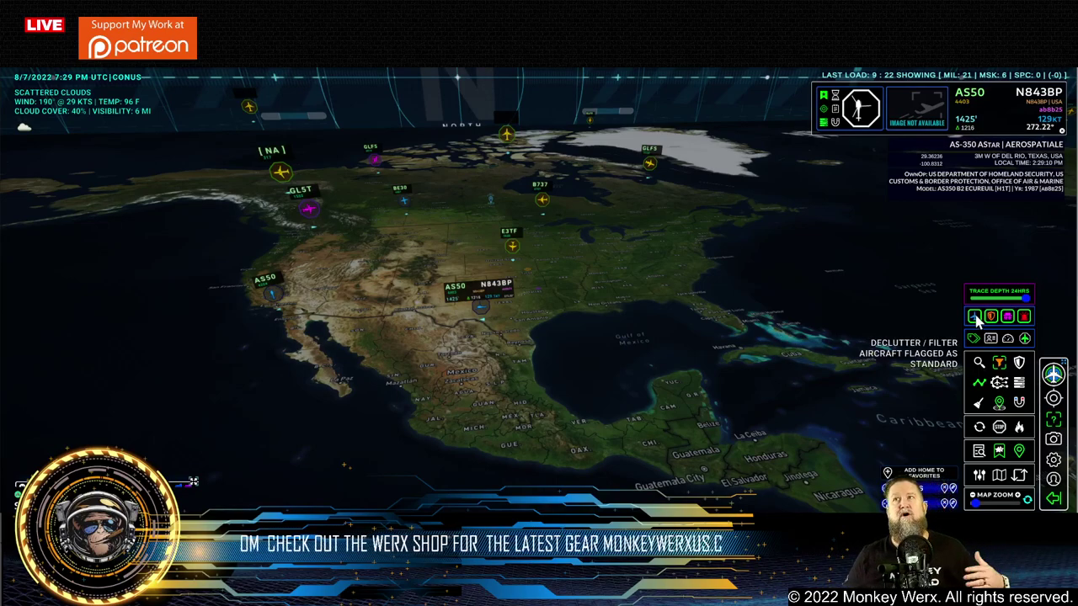
- Show the flight traces of the BE30 over Wyoming and the B737 over Missouri
left_click(404, 217)
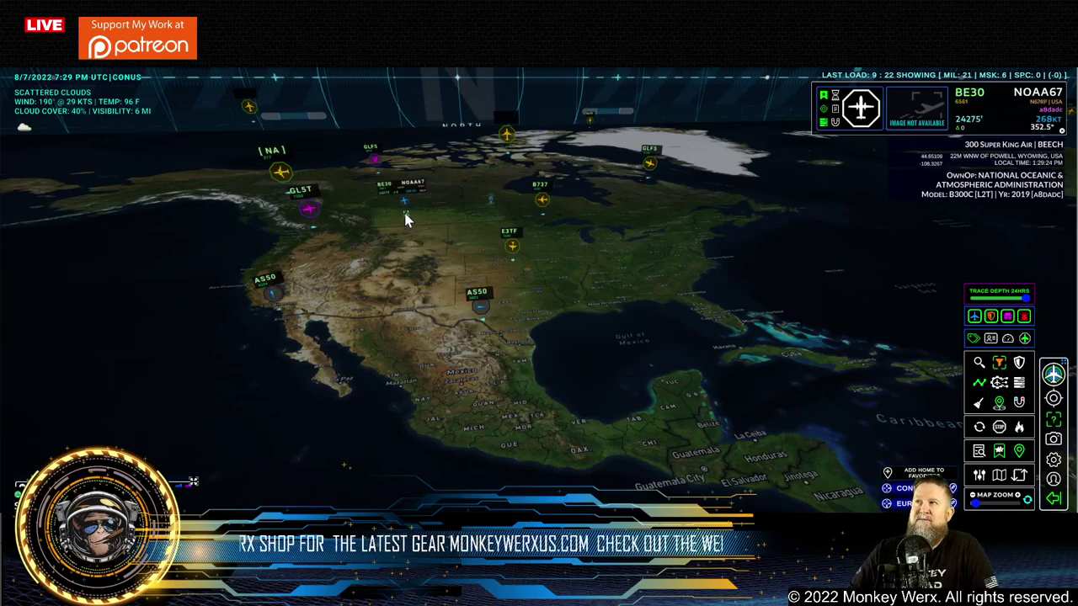
scroll(404, 209, "up", 5)
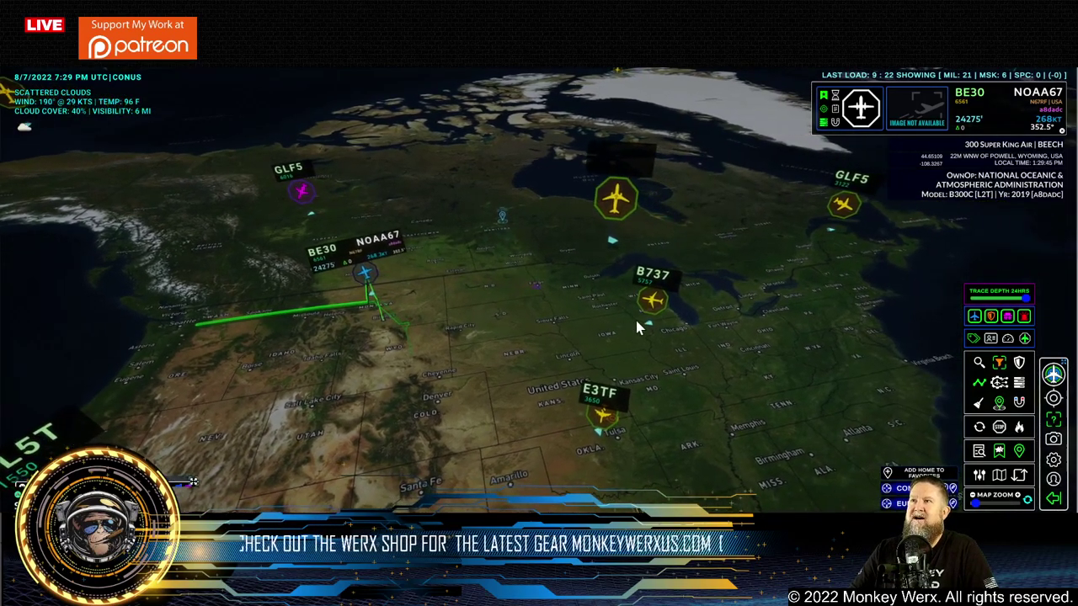
left_click(646, 326)
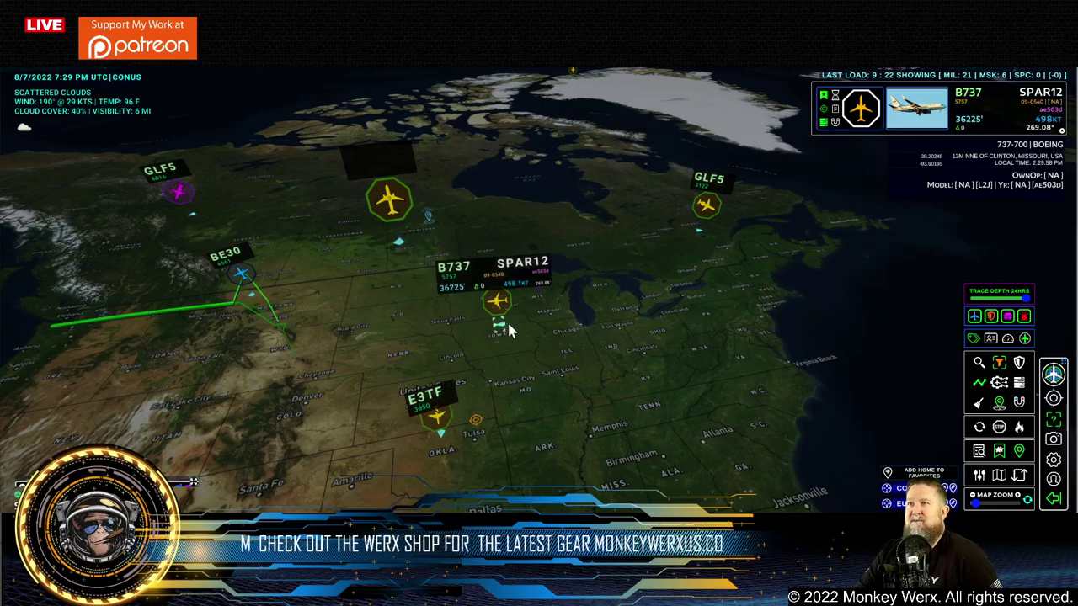
left_click_drag(75, 368, 272, 378)
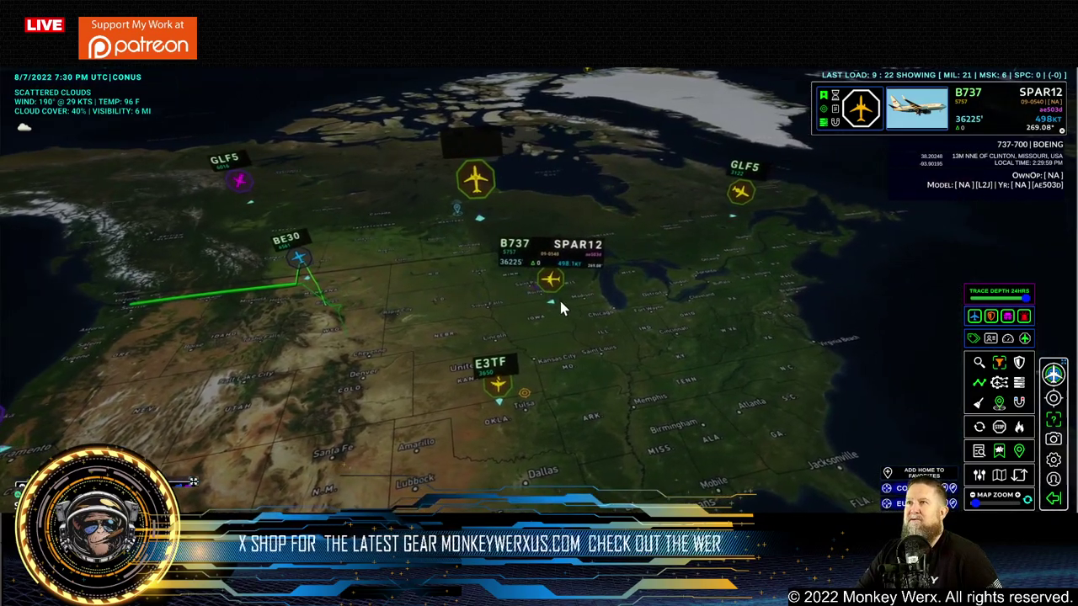
- Inspect the details of the E3TF over Oklahoma and the military GLF5 over Ohio
left_click(492, 362)
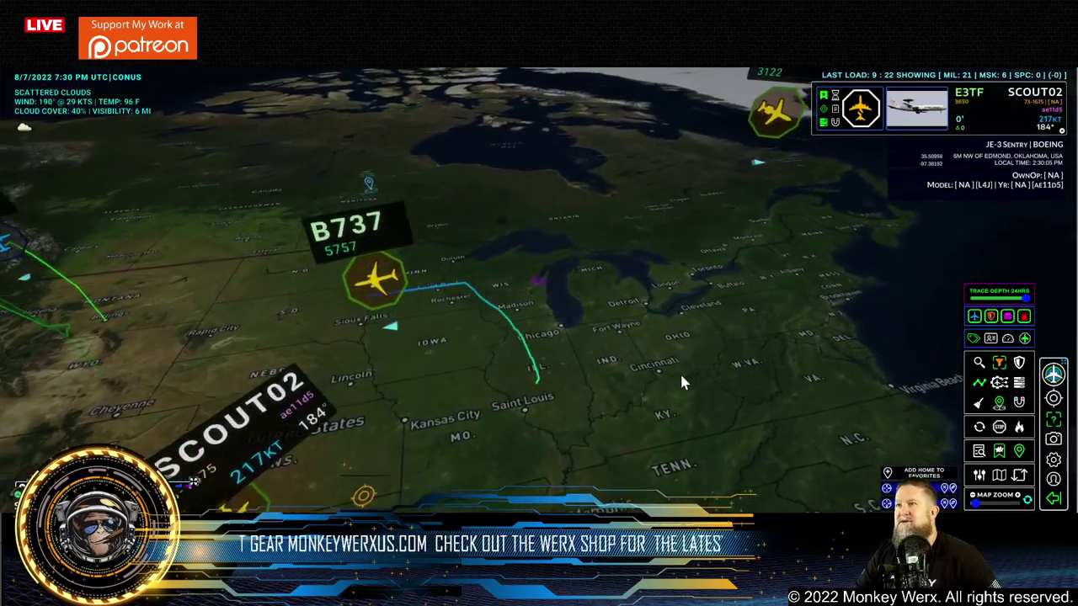
scroll(706, 356, "down", 3)
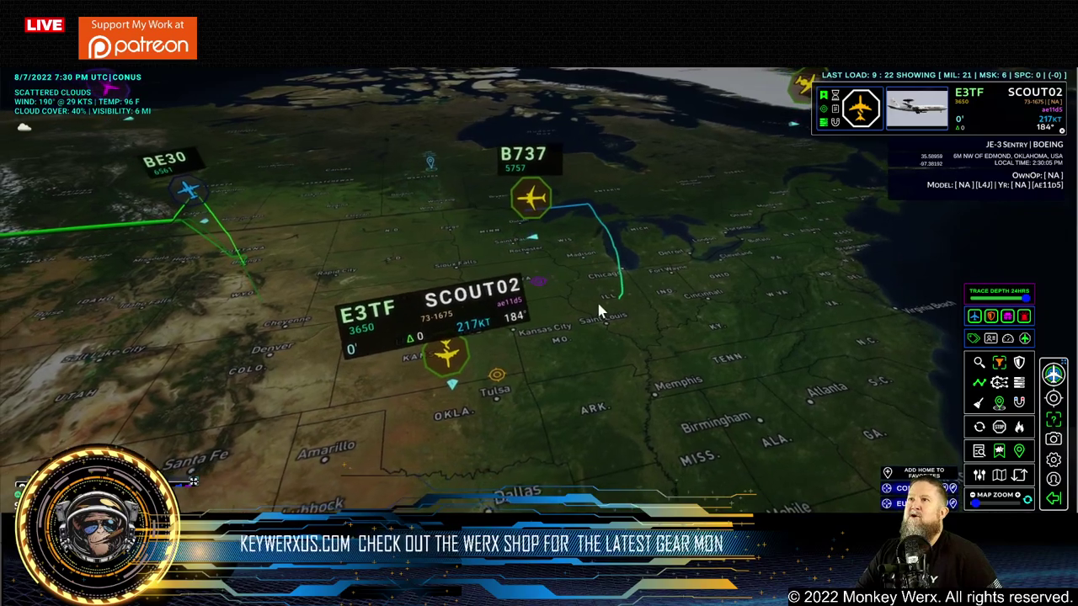
scroll(673, 315, "down", 5)
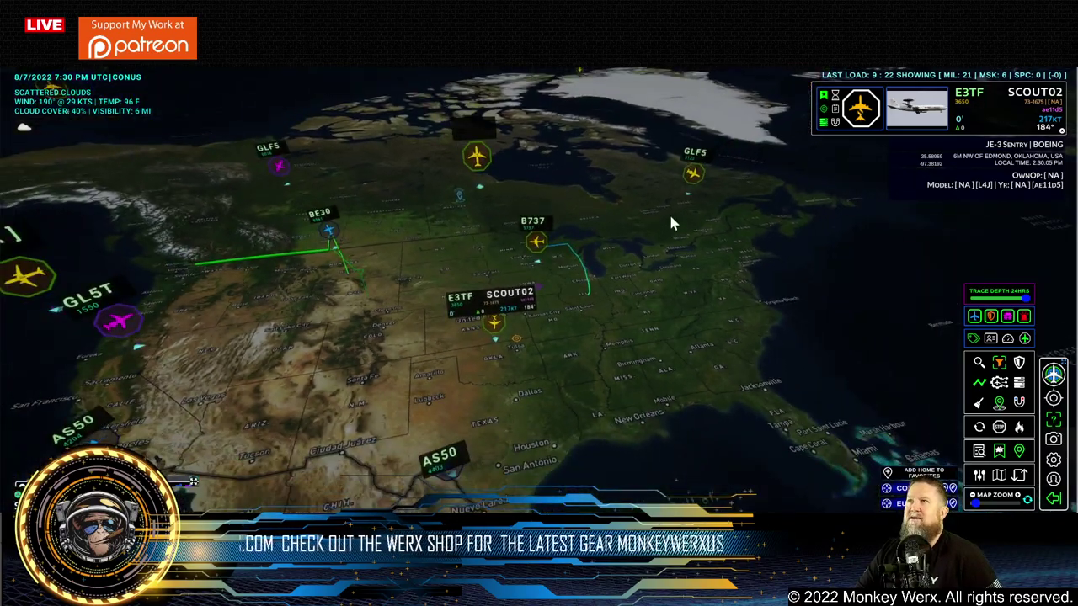
left_click(692, 174)
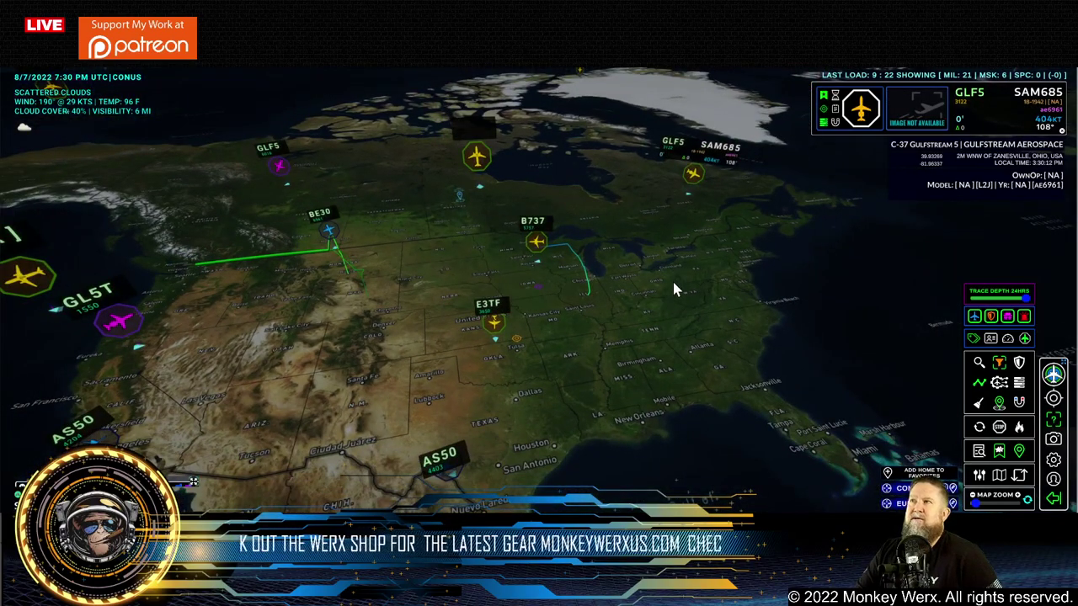
scroll(672, 279, "down", 2)
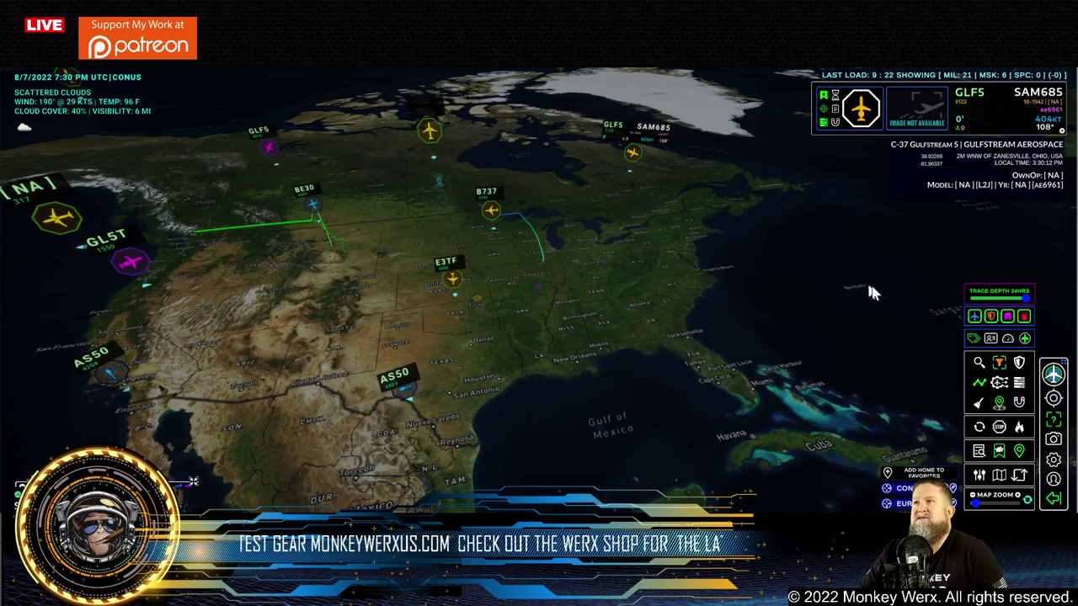
- Filter out the standard and military aircraft, and turn flight traces off and back on to clear the drawn tracks
left_click(975, 317)
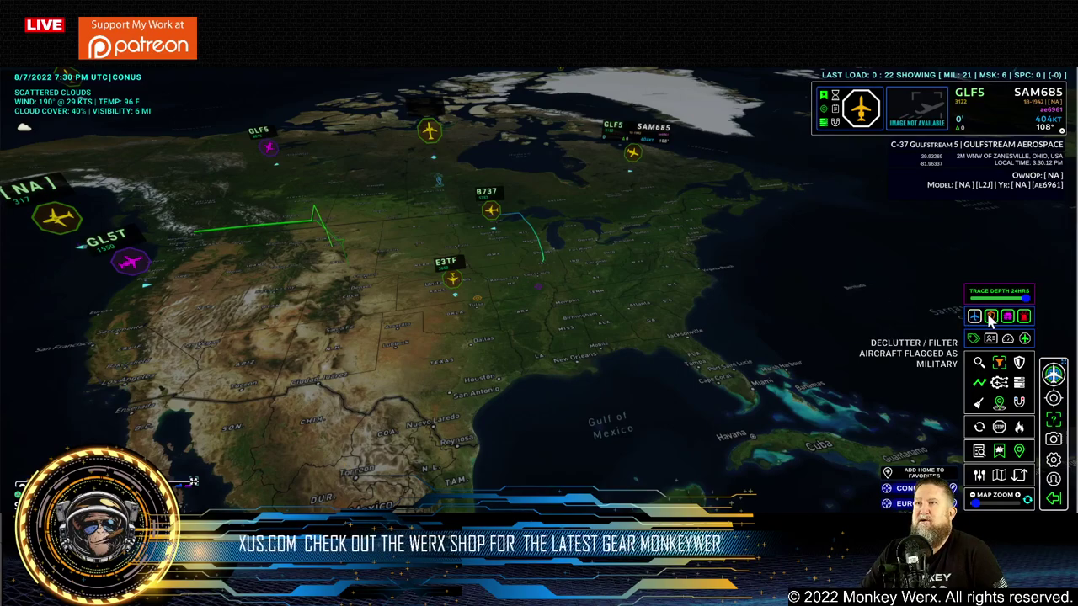
left_click(991, 318)
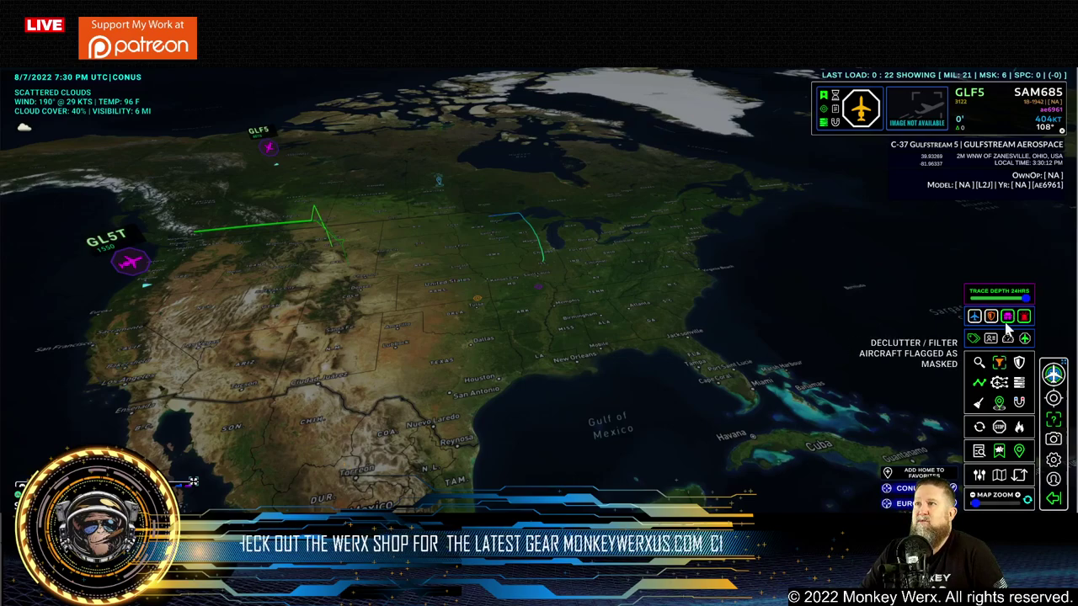
left_click(979, 383)
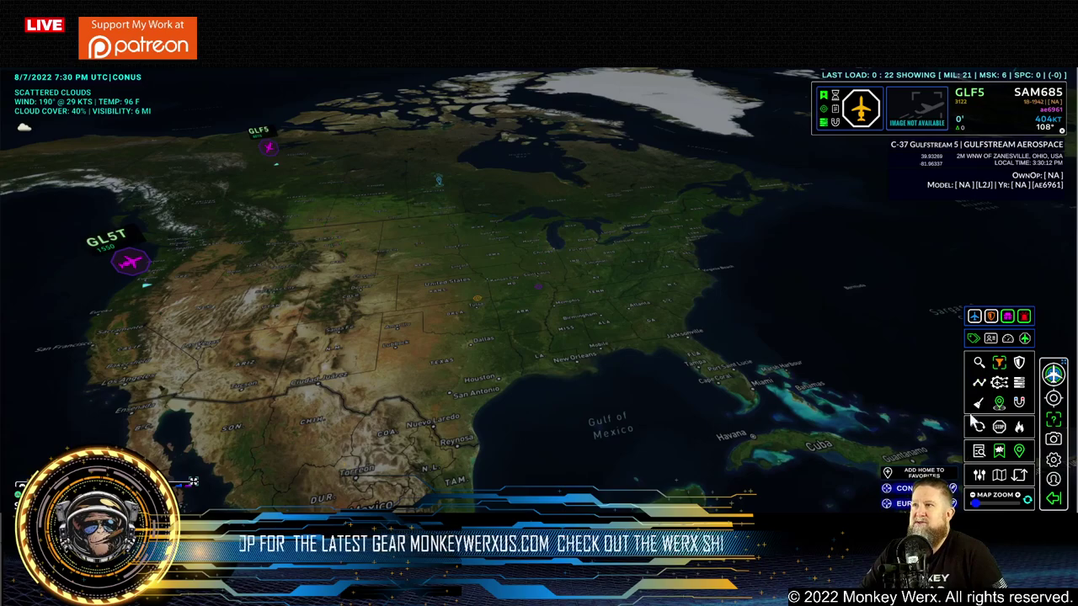
left_click(979, 383)
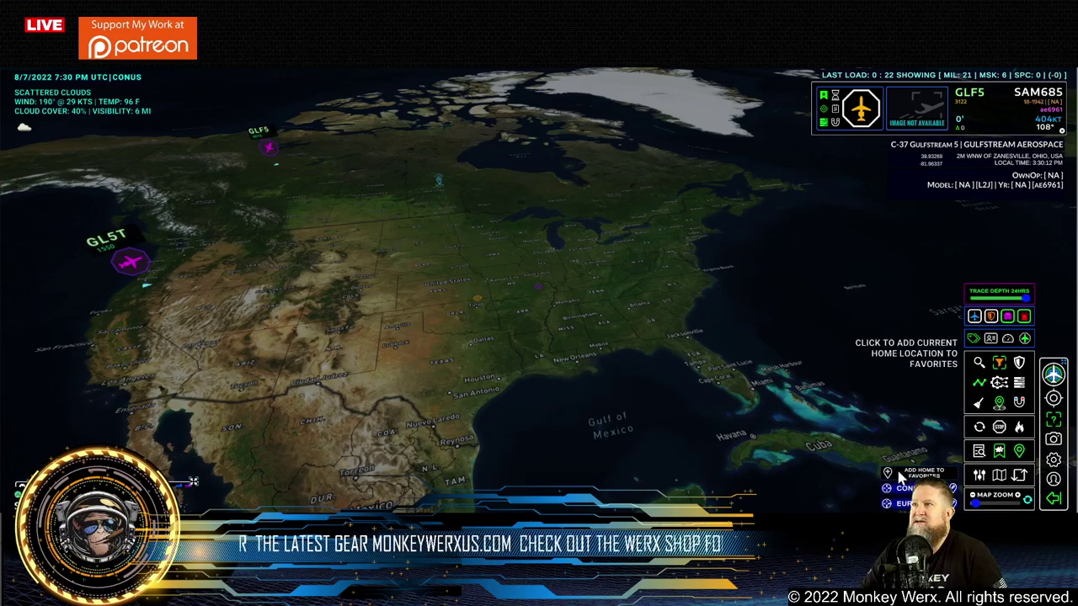
- Clear all loaded traffic, load only masked aircraft, and inspect the details of a C25C off the US east coast
left_click(1019, 428)
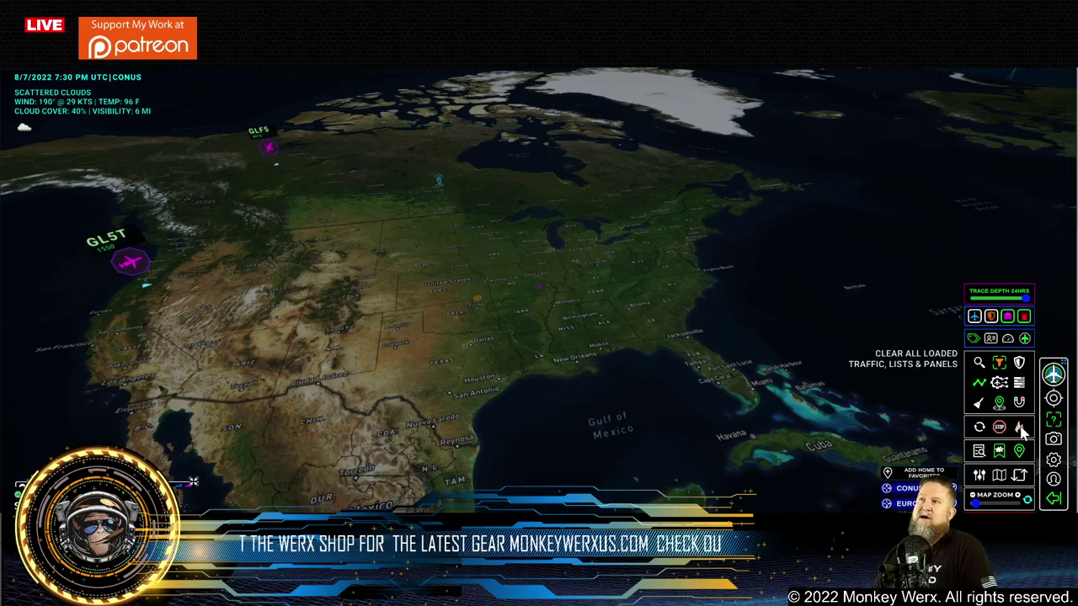
left_click(1020, 428)
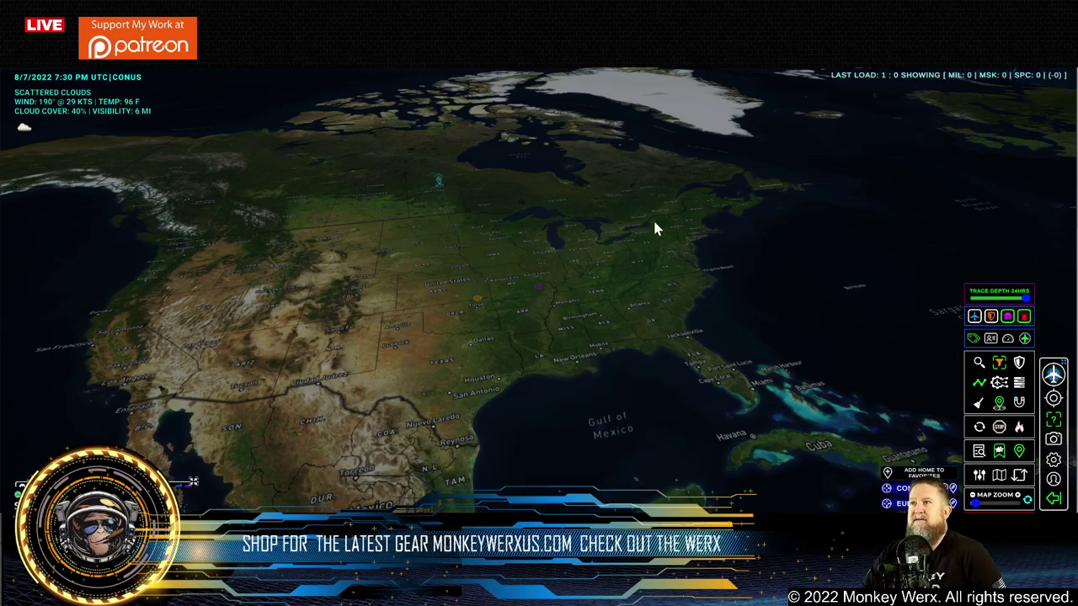
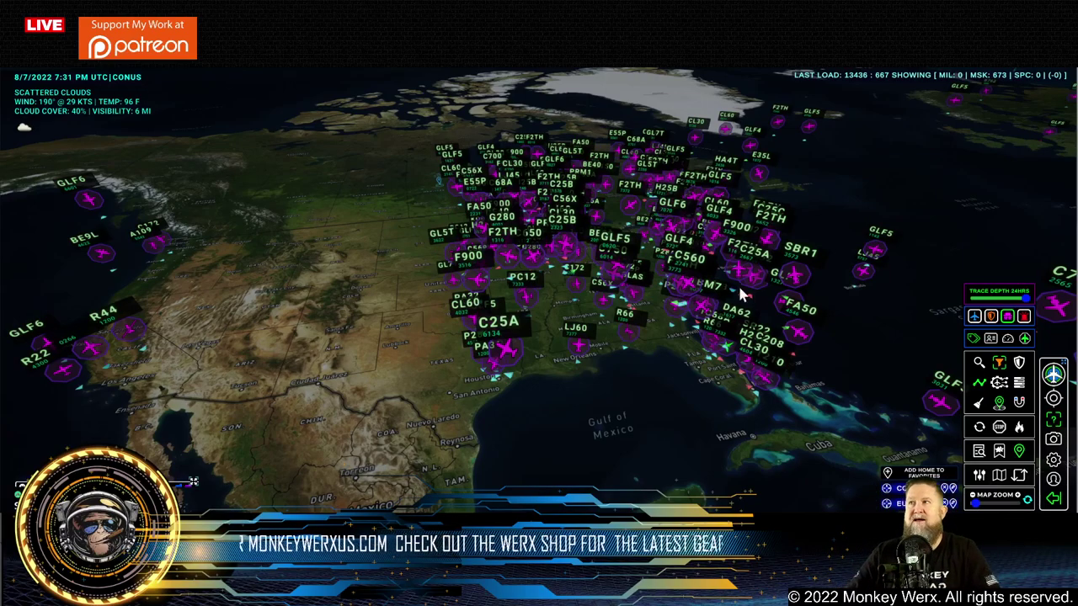
left_click(740, 294)
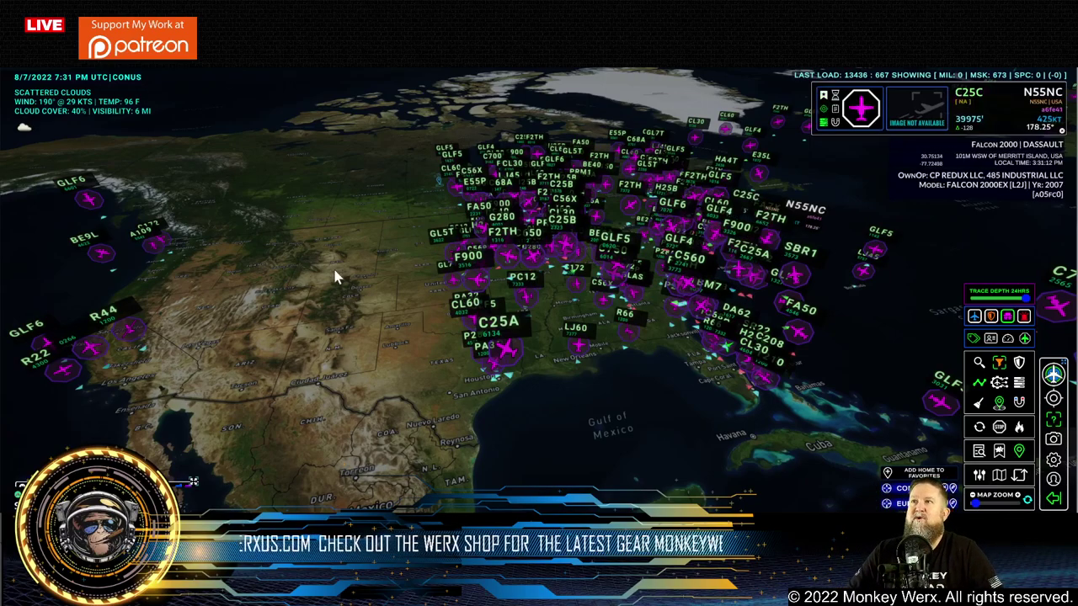
scroll(350, 276, "down", 5)
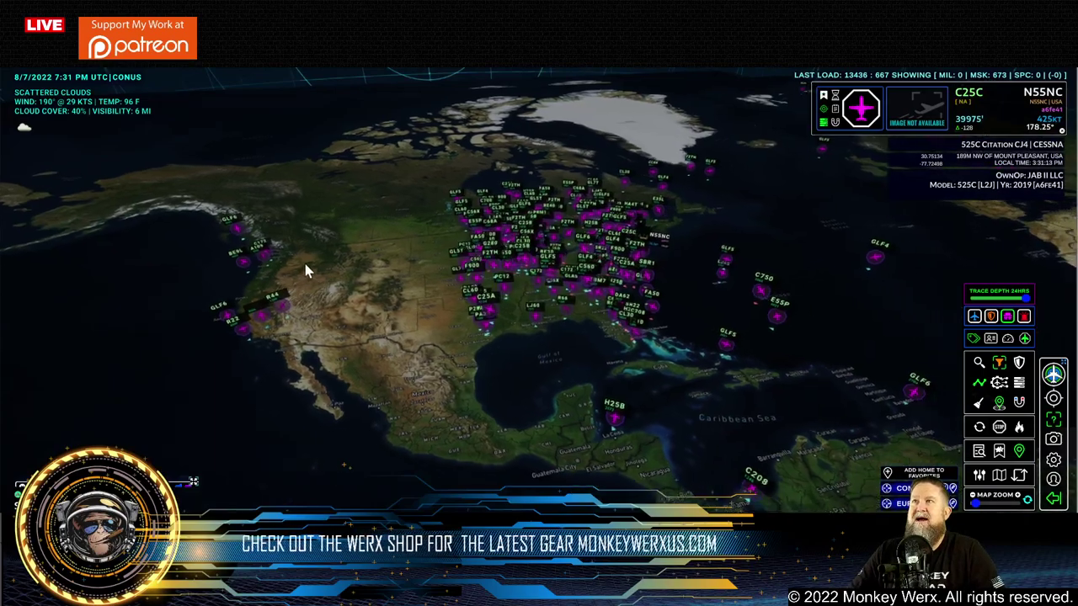
- Hide the watchlist and expand the list of loaded aircraft types
left_click(194, 482)
left_click(193, 484)
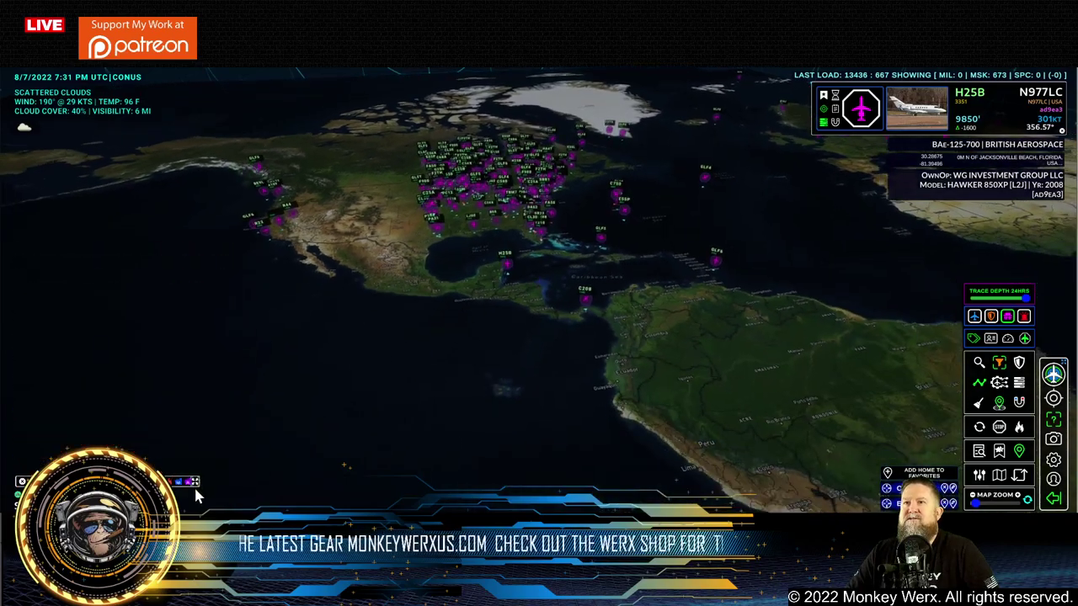
left_click(1000, 452)
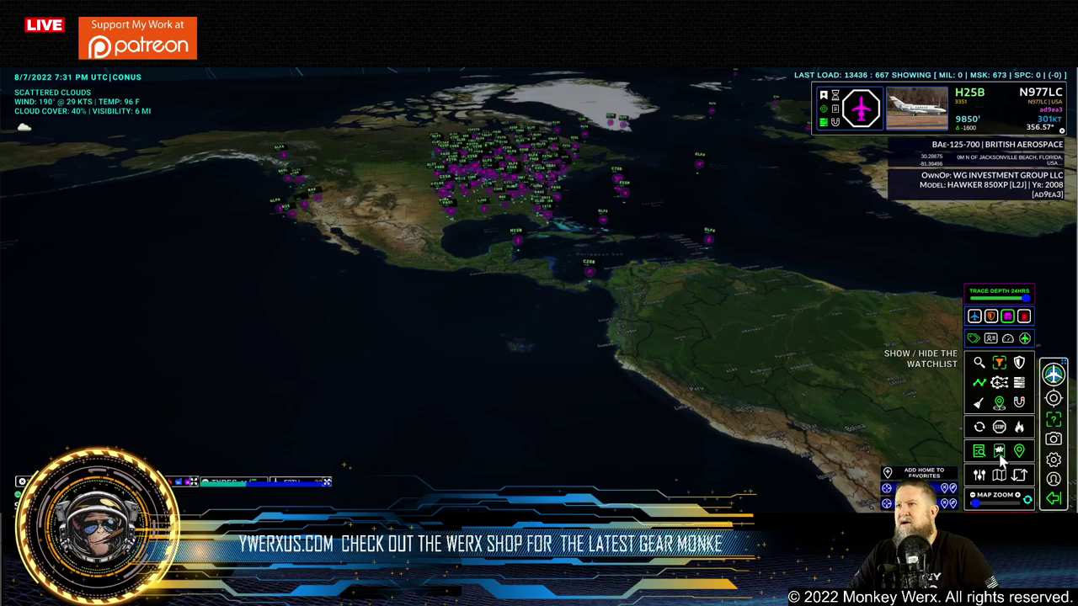
left_click(1000, 452)
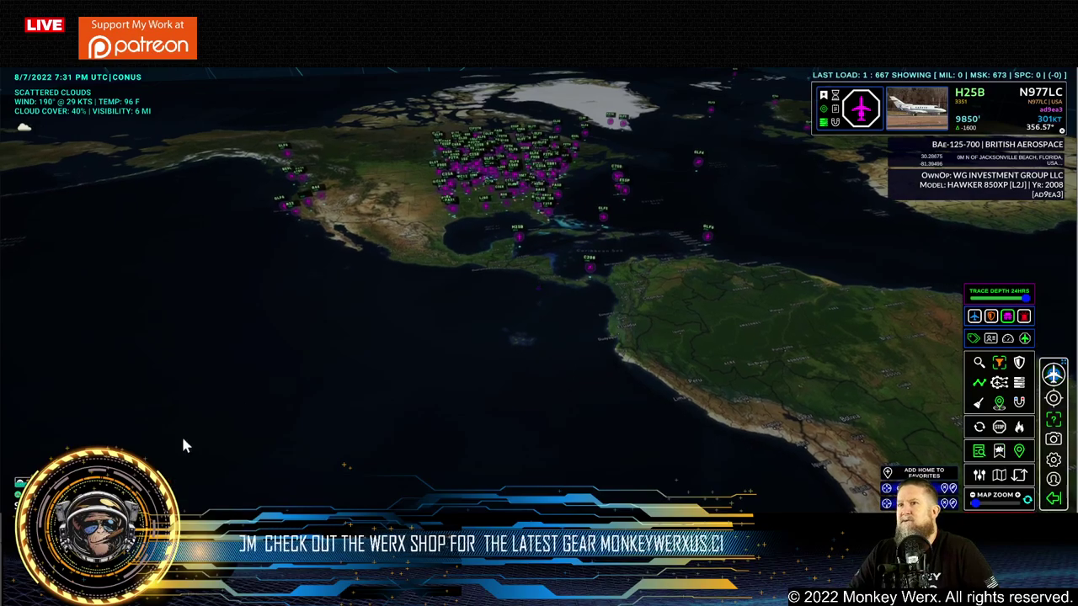
mouse_move(126, 380)
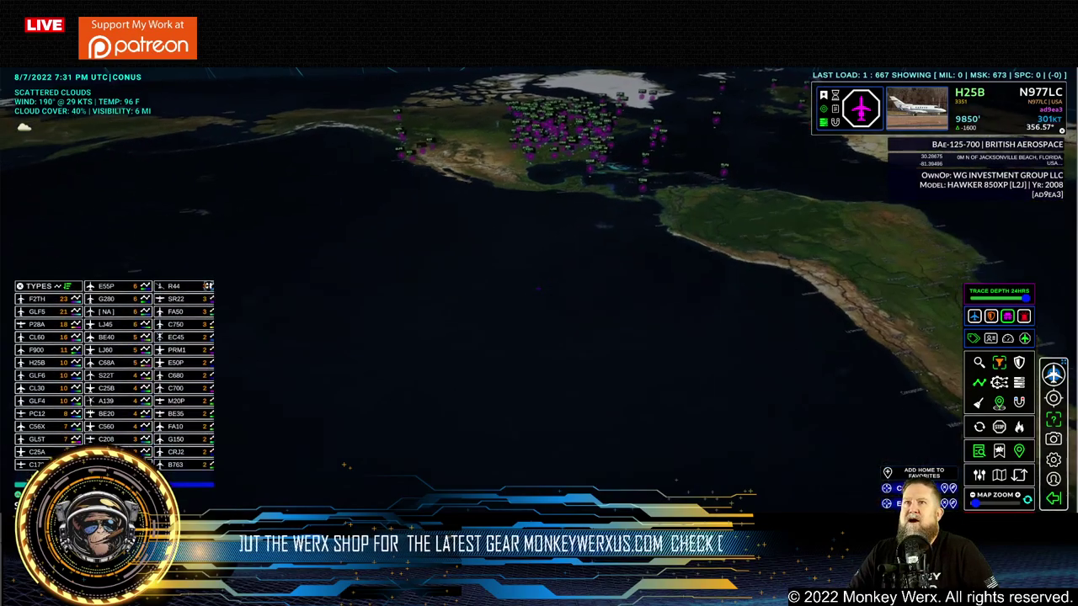
- Sort the type list alphabetically and resize its panel until every masked aircraft type fits in four columns
left_click(208, 285)
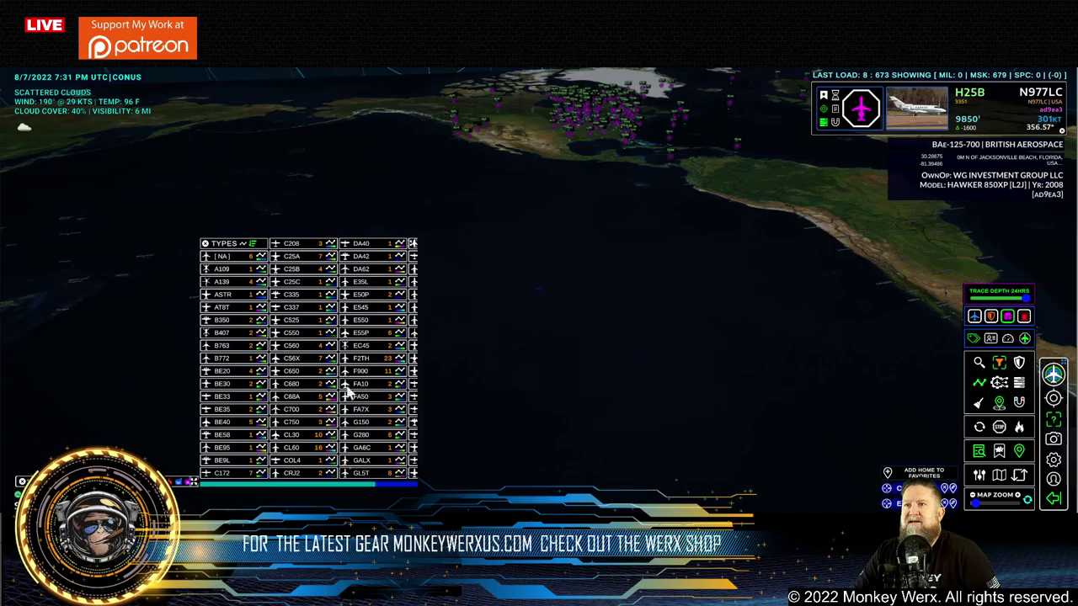
left_click_drag(413, 244, 548, 211)
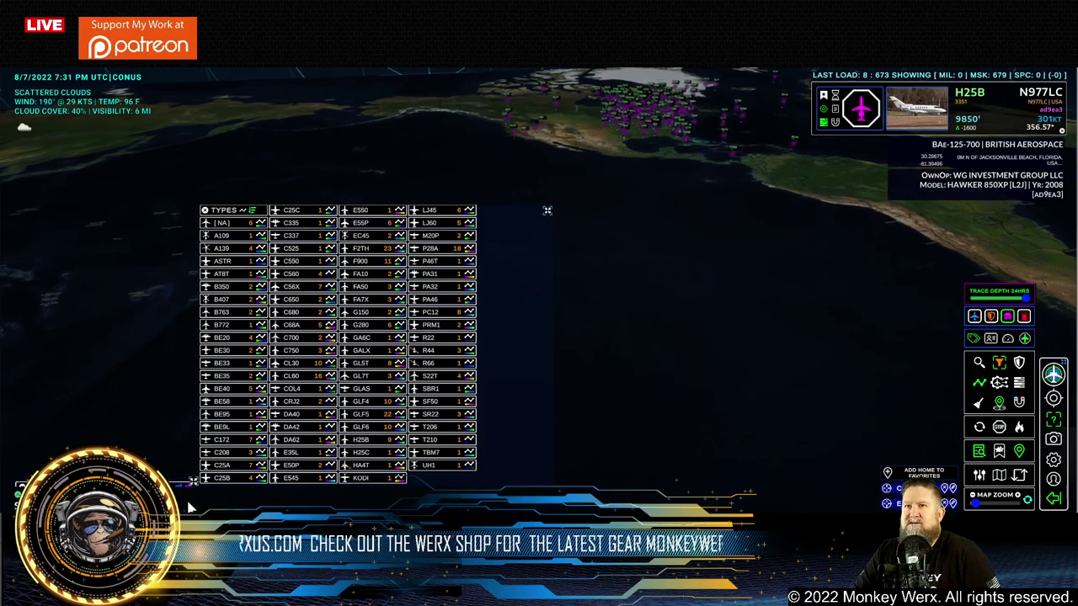
left_click_drag(344, 389, 160, 389)
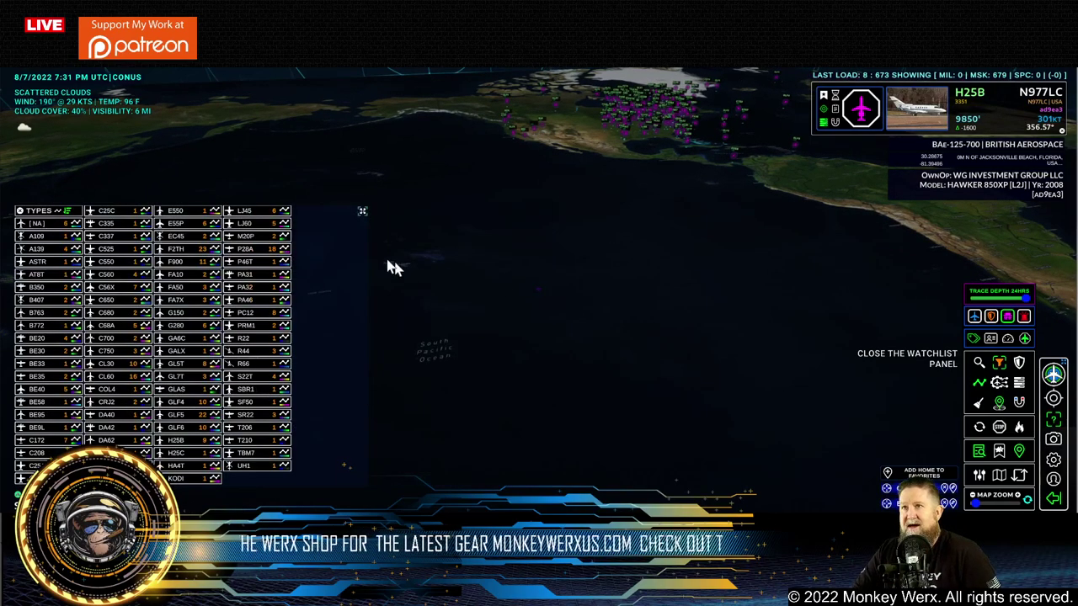
left_click_drag(362, 210, 303, 208)
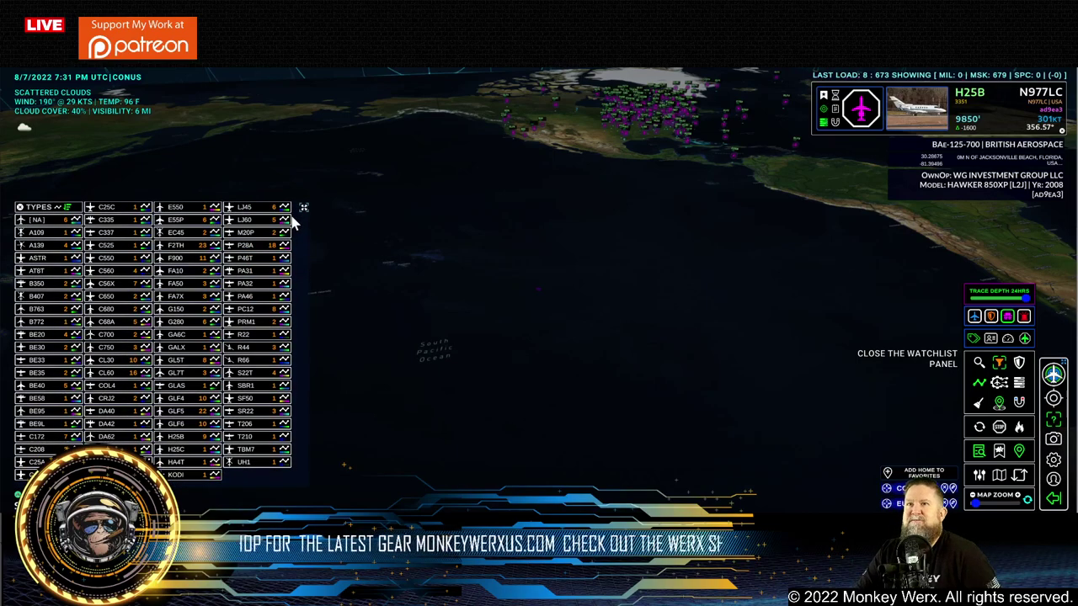
- Filter the masked traffic to the GLF4, GLF5 and GLF6 types and enlarge the aircraft list to show the owner details
left_click(172, 410)
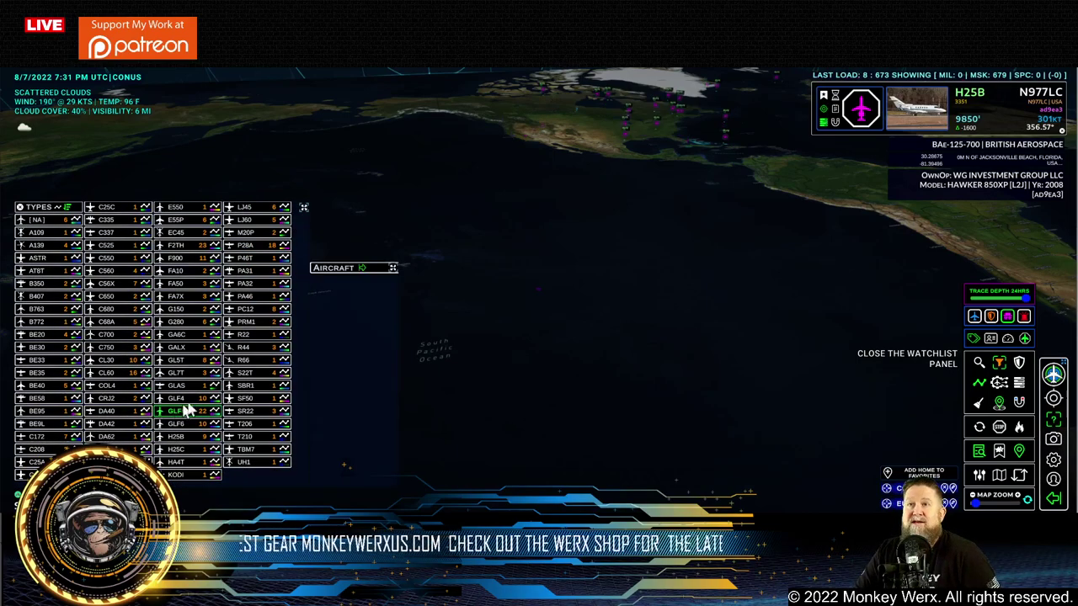
left_click(362, 268)
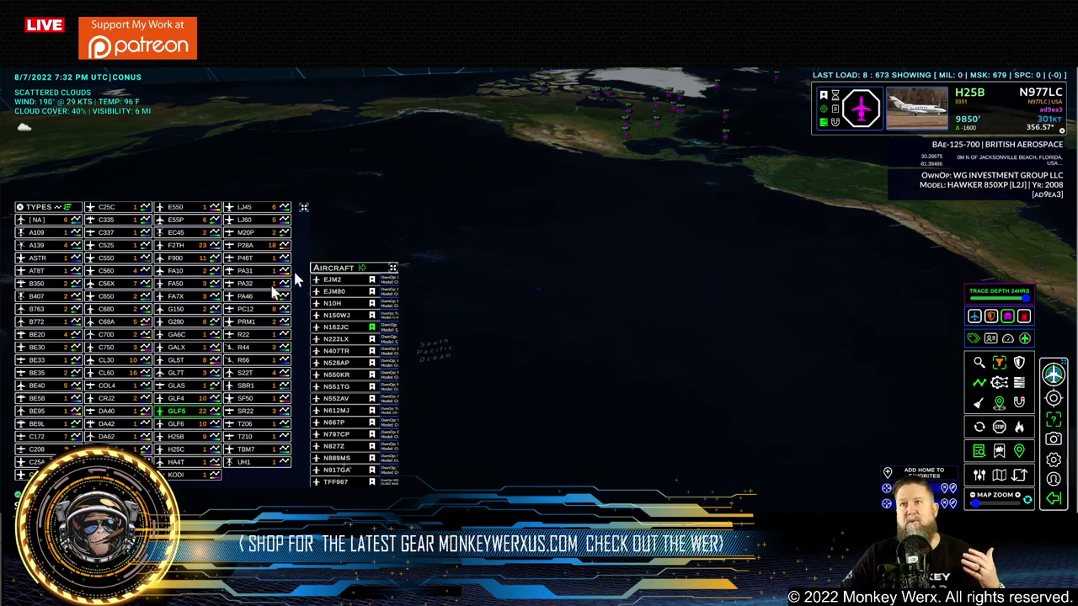
left_click_drag(392, 273, 604, 157)
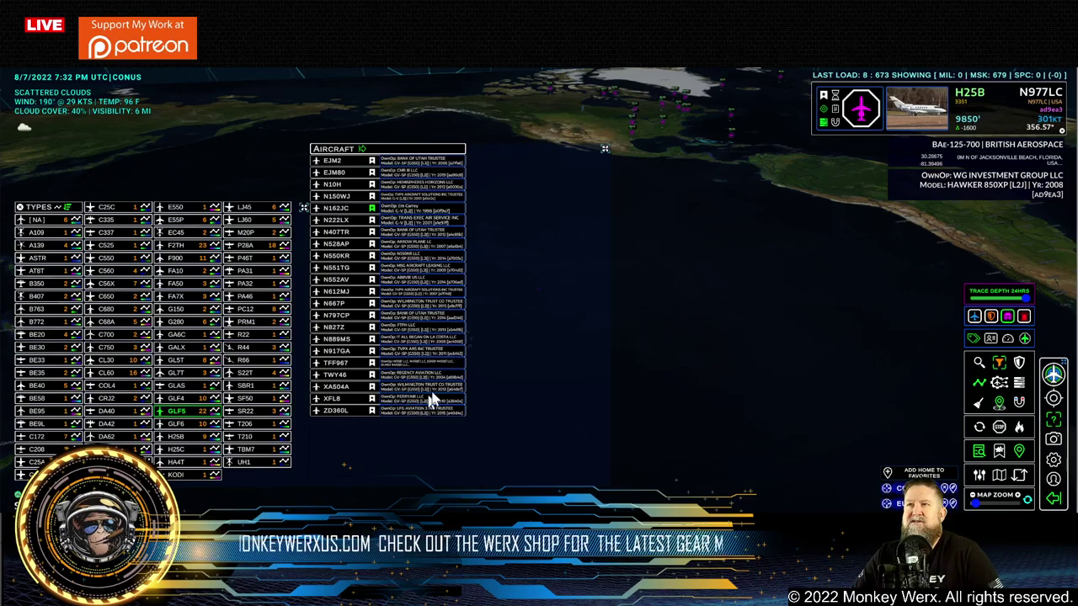
left_click(175, 424)
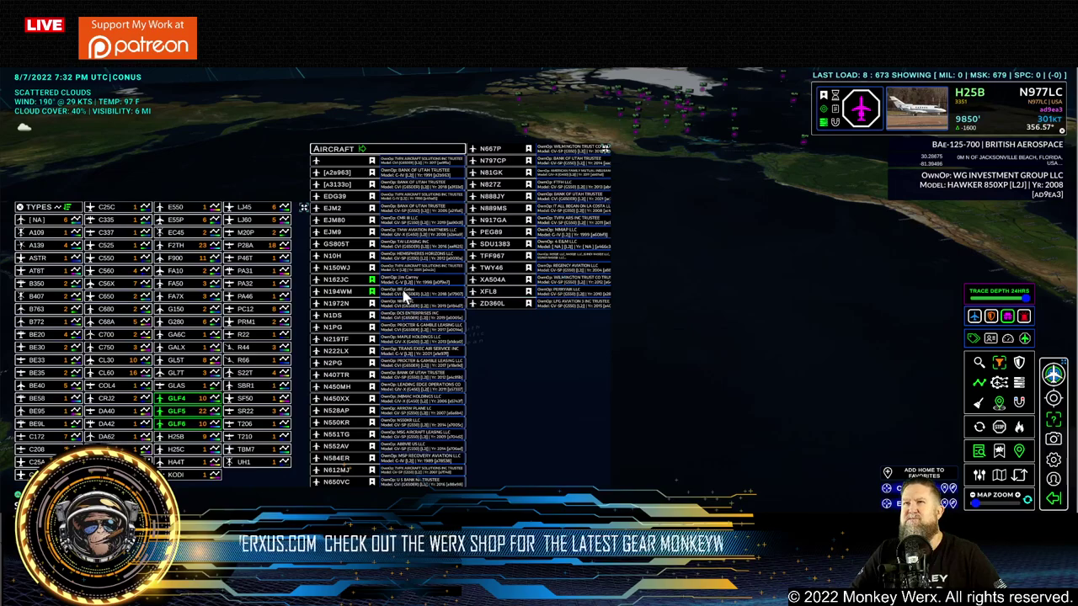
- Locate the bookmarked GLF6 N194WM from the aircraft list and examine its details and position near Barbados
left_click(340, 293)
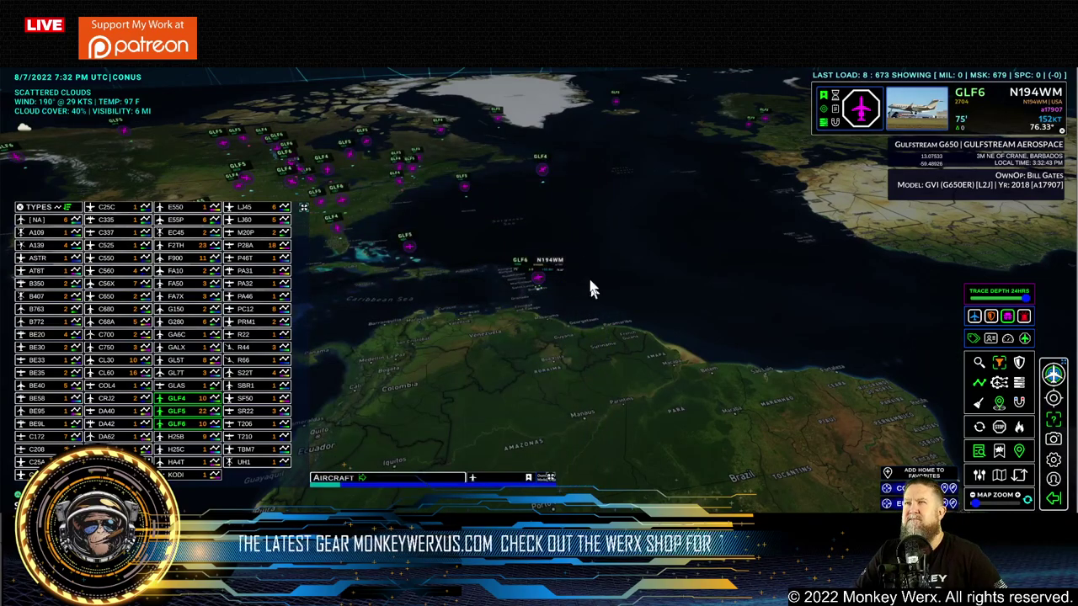
scroll(545, 280, "up", 2)
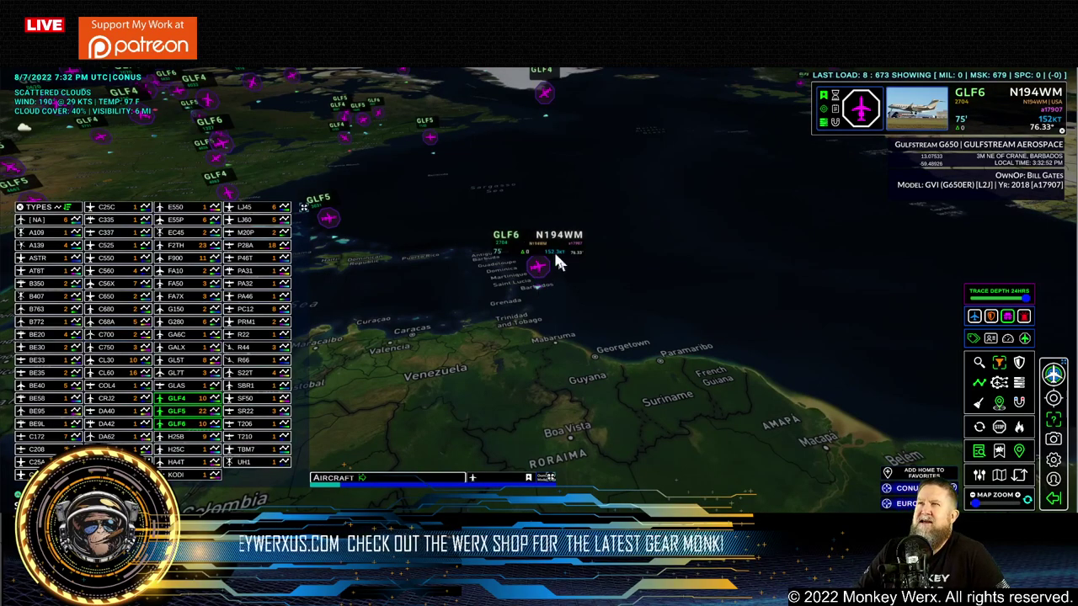
mouse_move(566, 338)
left_mouse_down()
mouse_move(545, 390)
mouse_move(558, 338)
left_mouse_up()
scroll(542, 291, "up", 3)
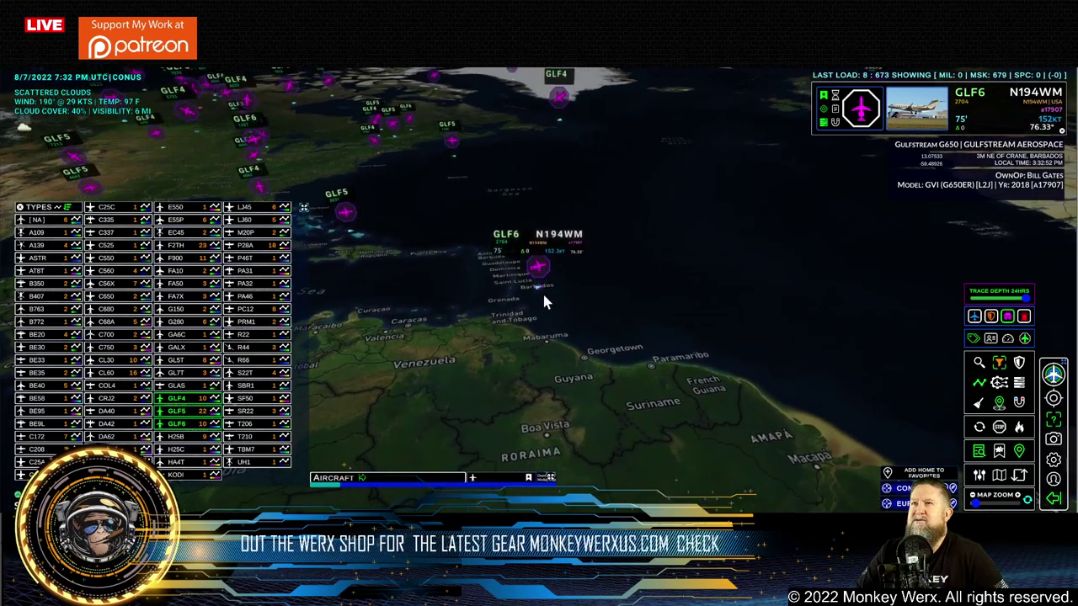
scroll(540, 294, "up", 2)
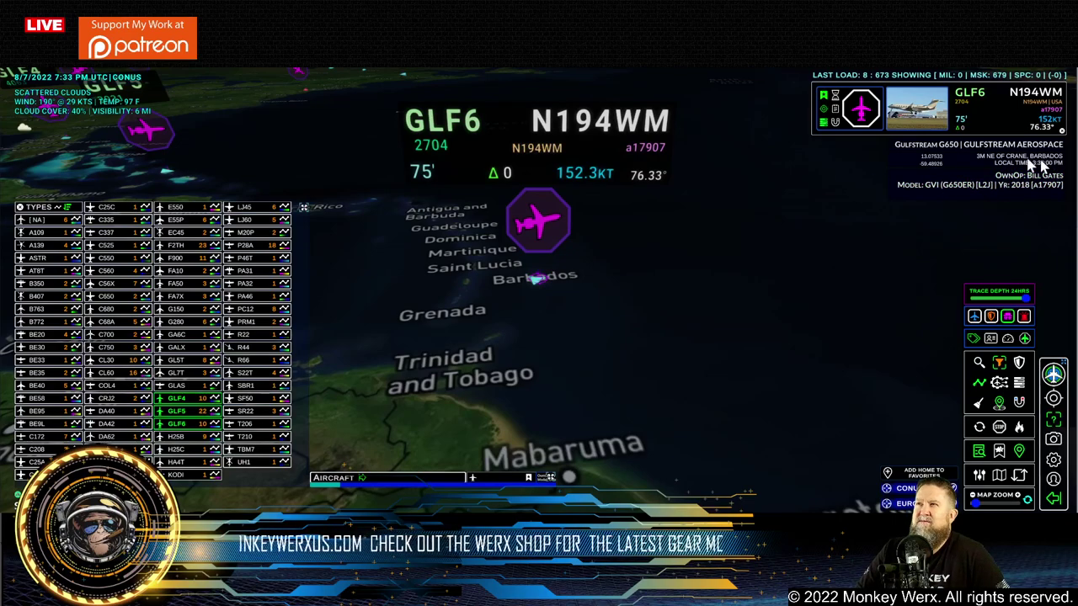
scroll(628, 263, "down", 5)
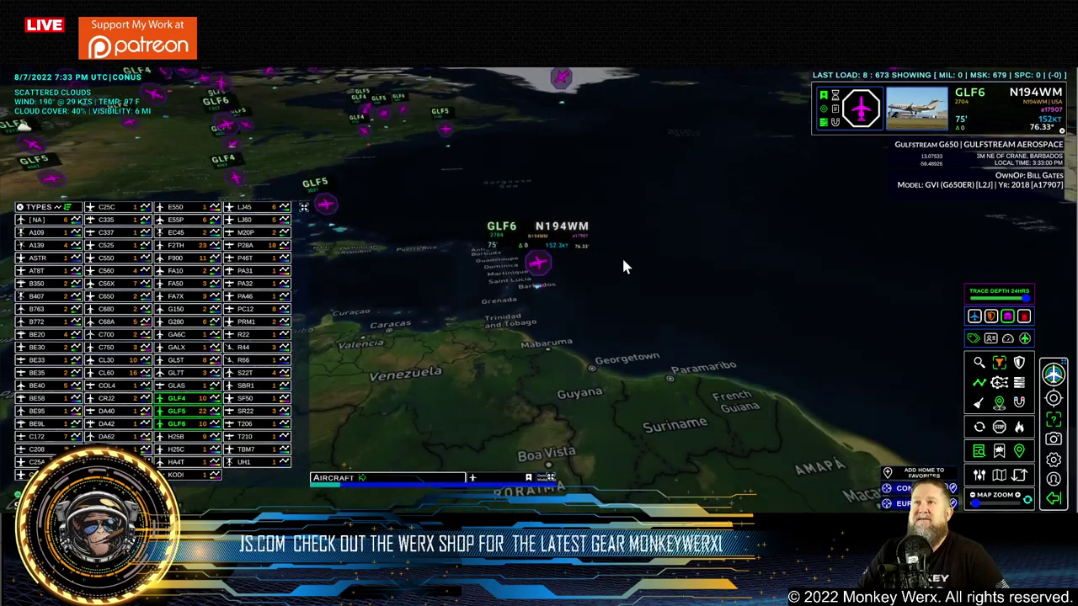
scroll(637, 272, "down", 3)
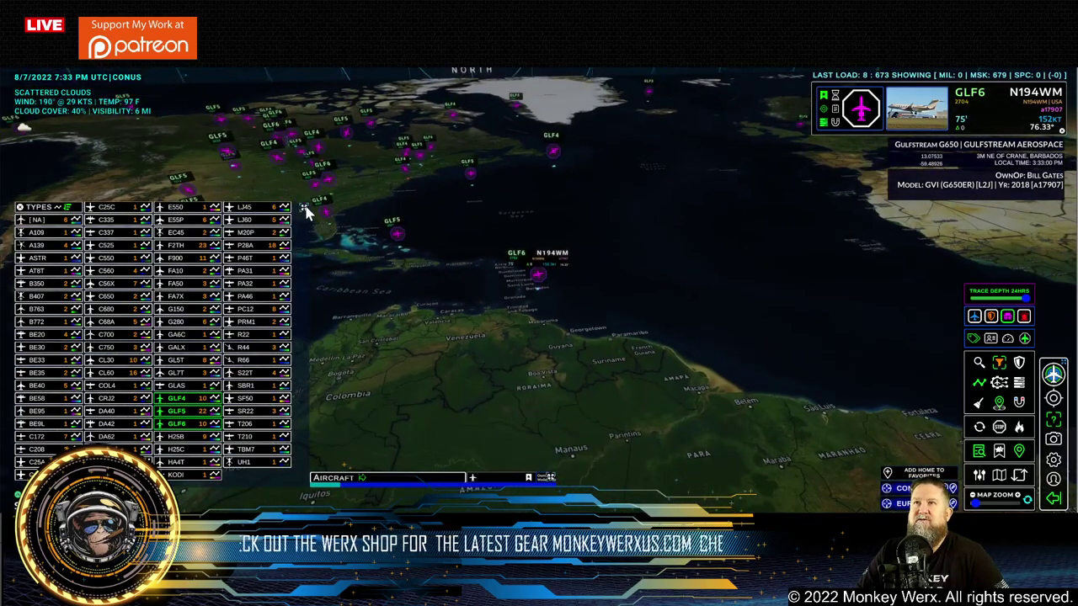
- Collapse the type list, remove the Gulfstream type filter, and clear all loaded traffic, lists and panels
left_click(304, 208)
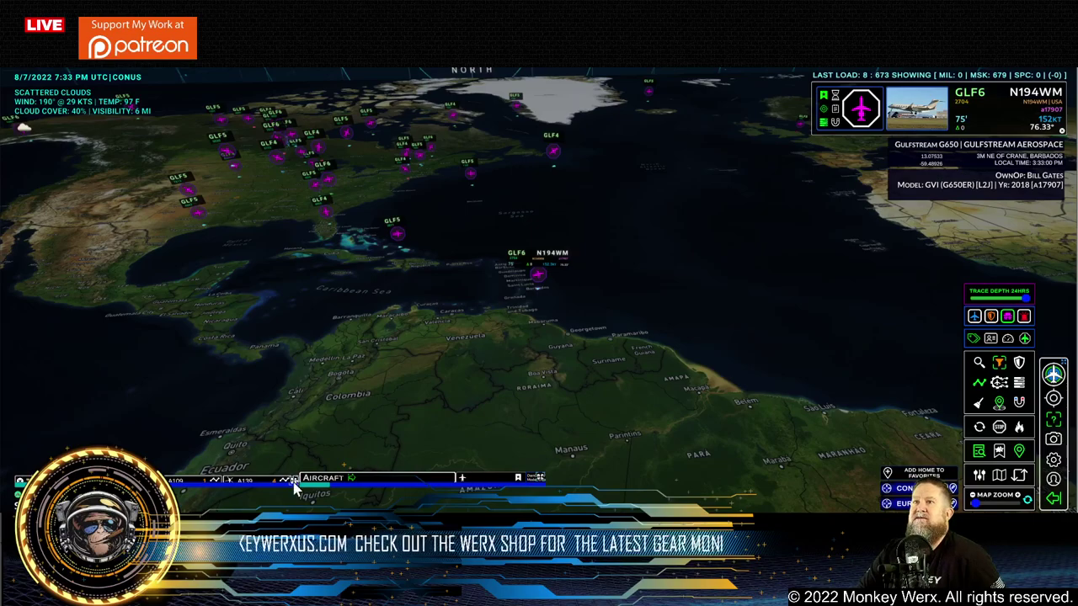
scroll(784, 408, "down", 3)
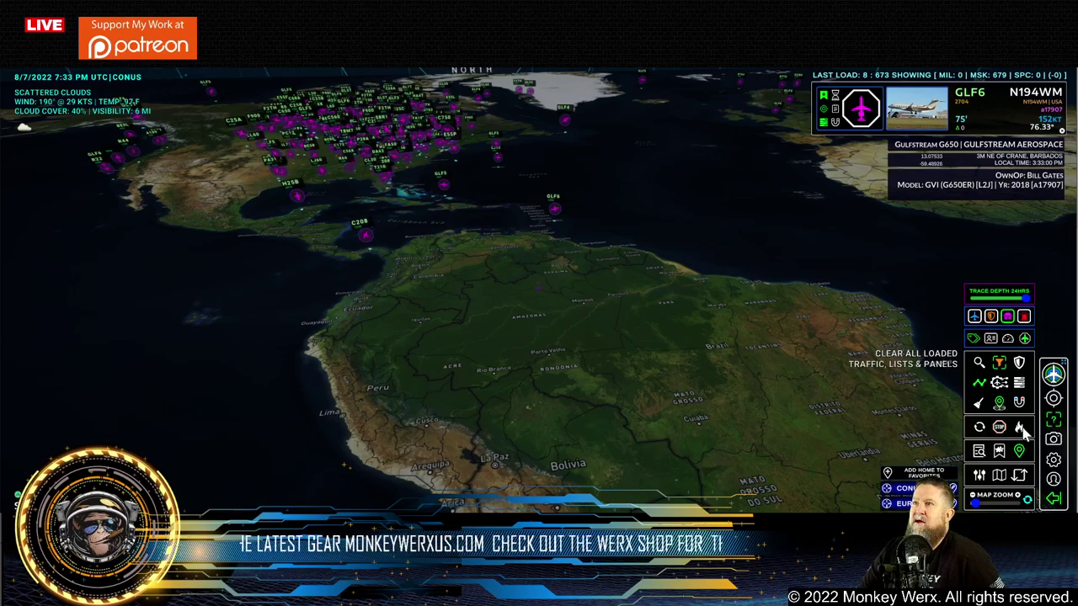
left_click(684, 368)
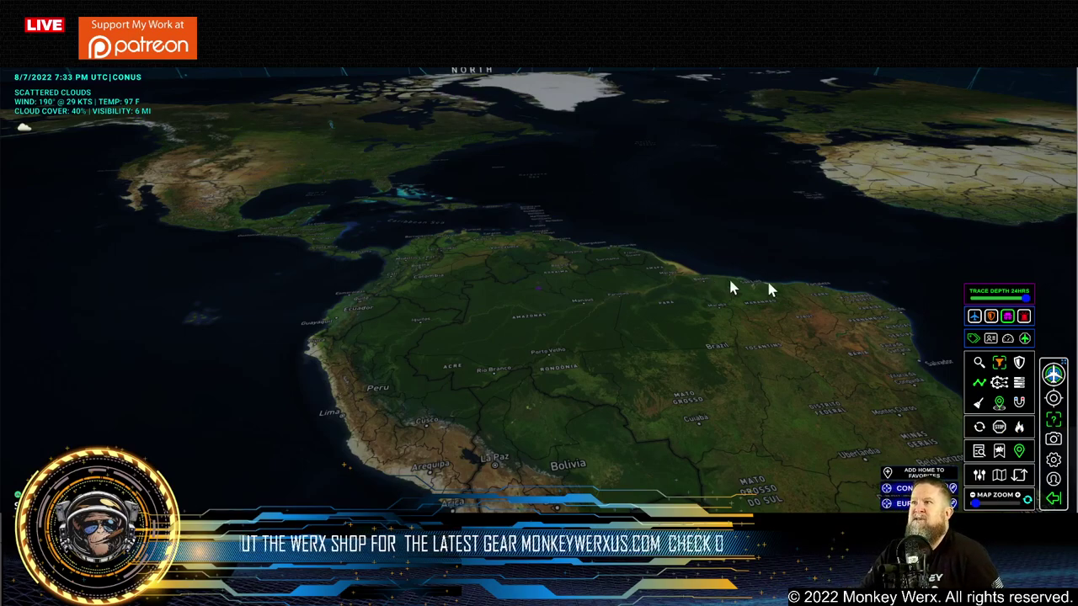
- Enable the military category and military-only mode, and load the military aircraft, bringing the United States into view
left_click(990, 321)
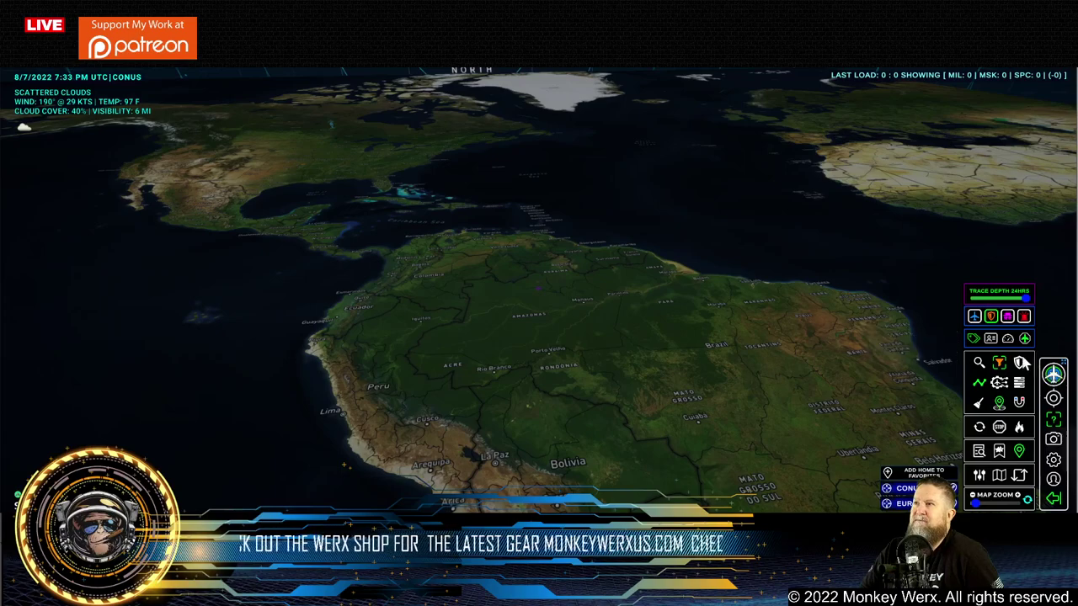
left_click(1055, 374)
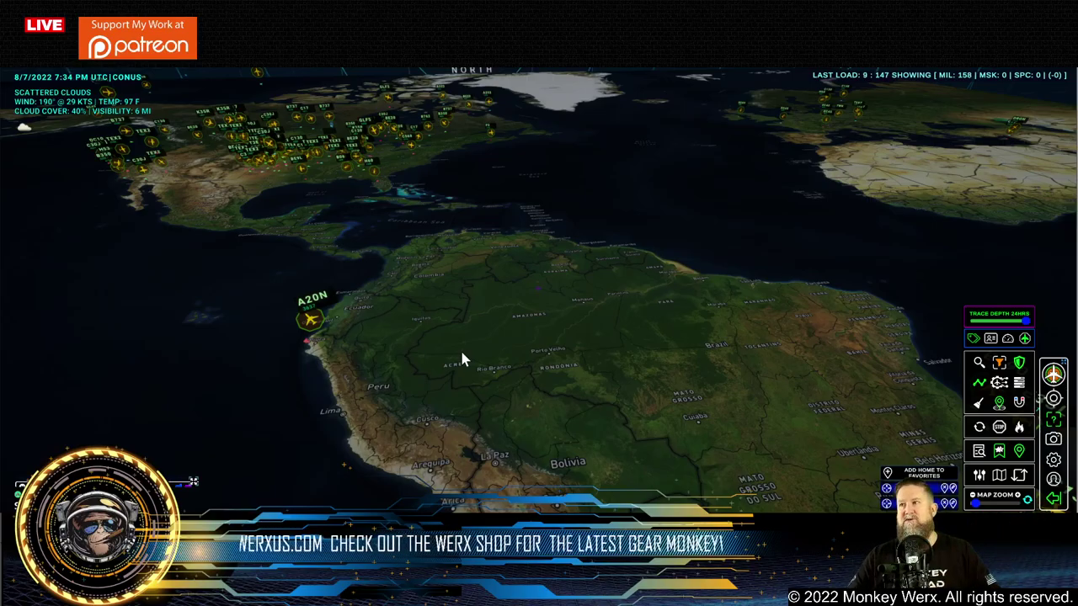
left_click_drag(416, 281, 547, 410)
left_click_drag(458, 349, 489, 409)
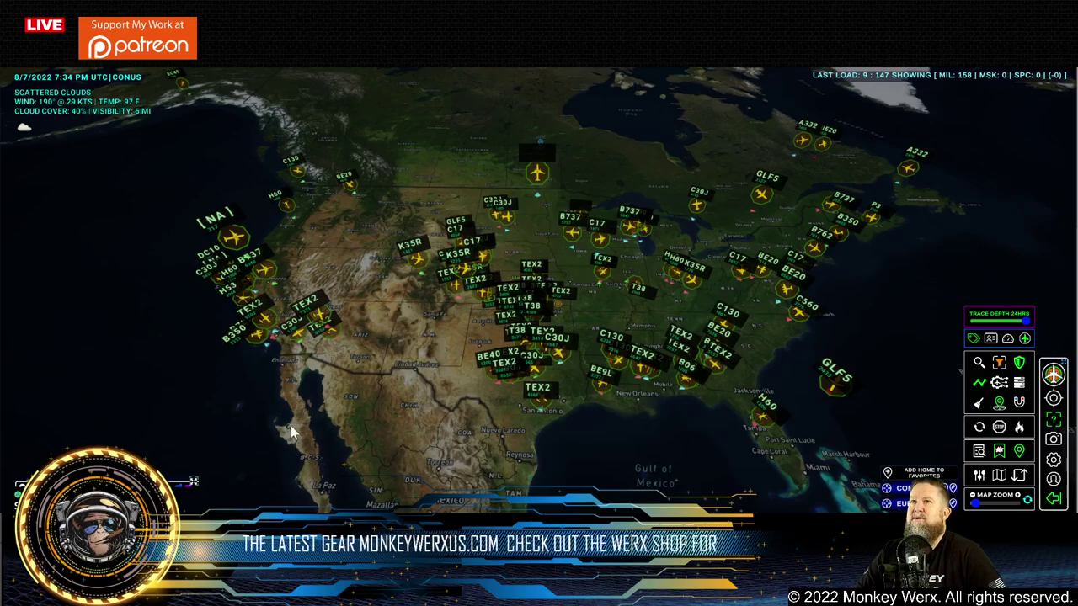
- Expand the watchlist, then open and close the entry for adding aircraft by ICAO hex code
left_click(194, 484)
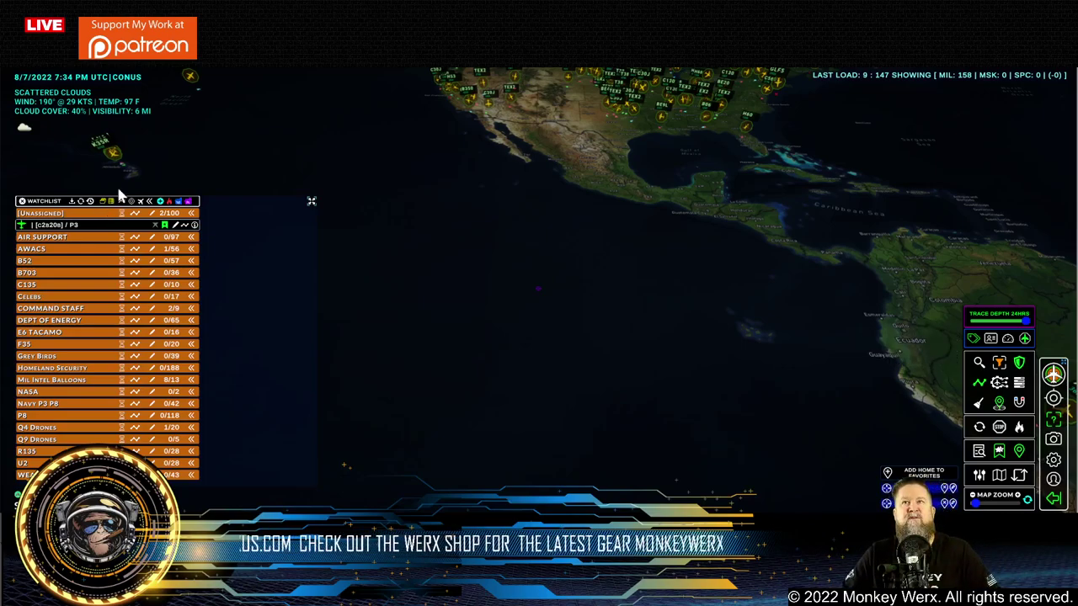
left_click(161, 203)
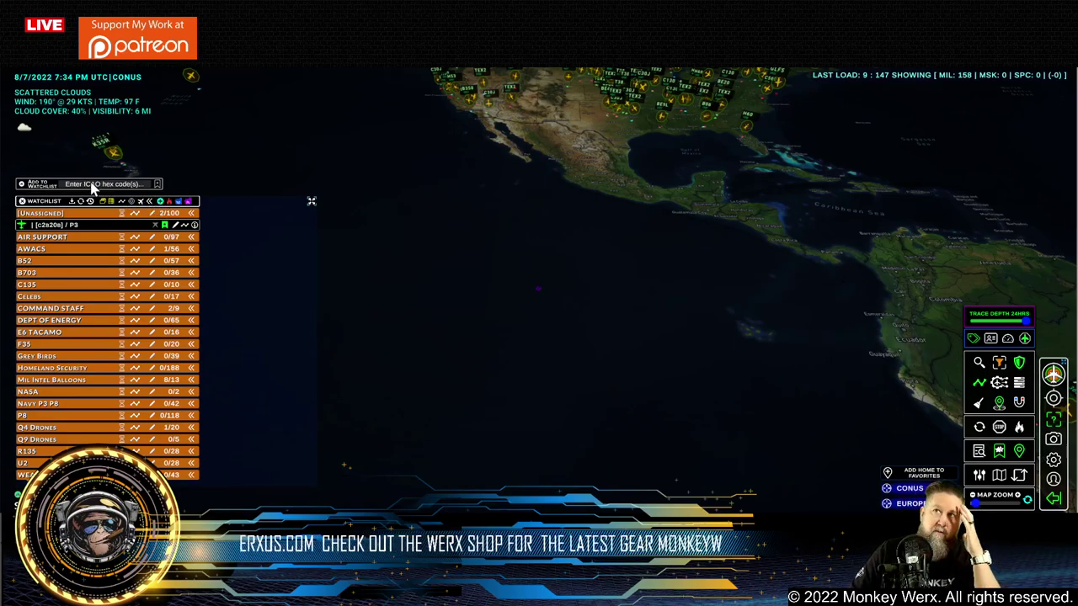
left_click(22, 186)
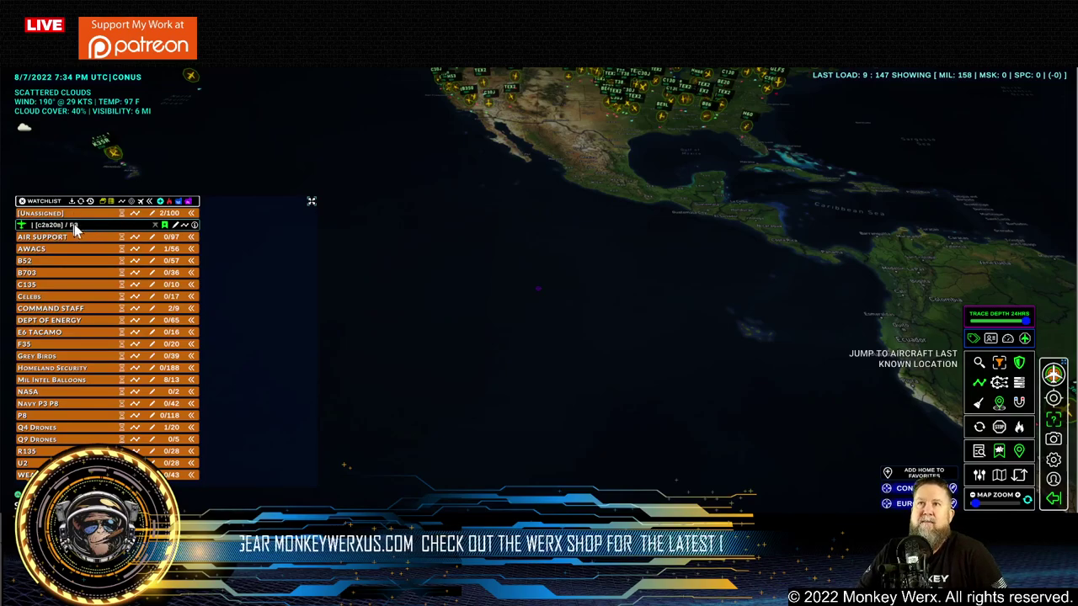
- Assign the unassigned P3 watchlist aircraft to the Navy P3 P8 group and save the change
left_click(174, 225)
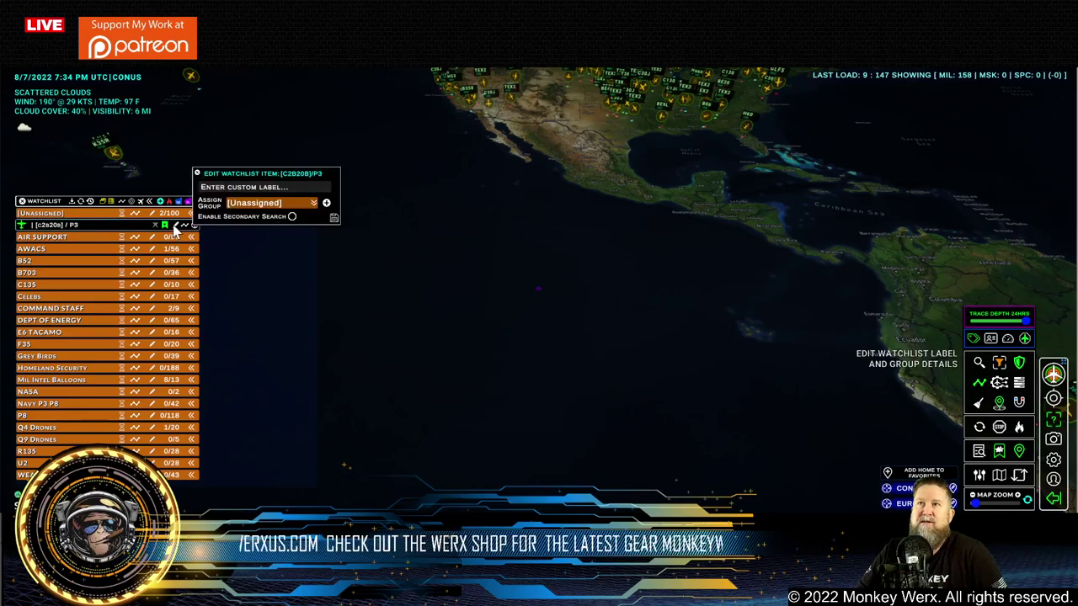
left_click(313, 204)
scroll(275, 247, "down", 4)
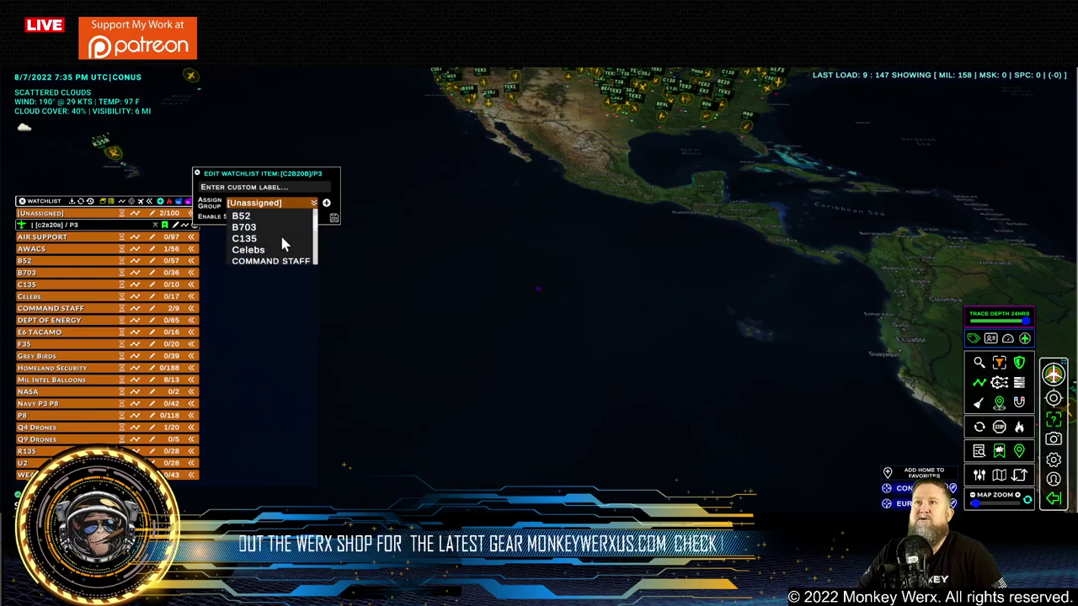
scroll(286, 244, "down", 6)
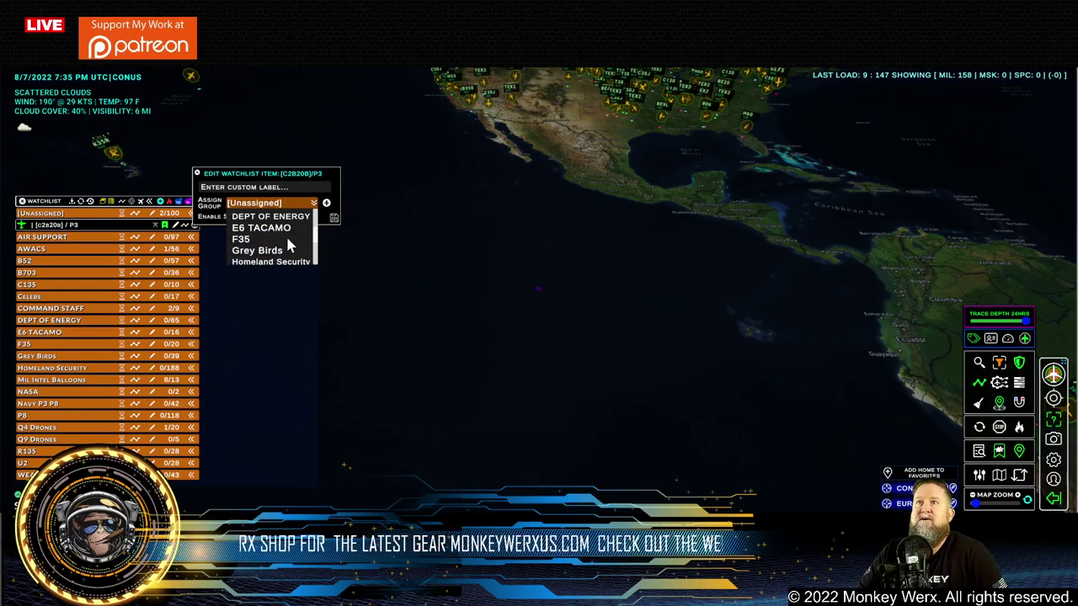
scroll(287, 246, "down", 1)
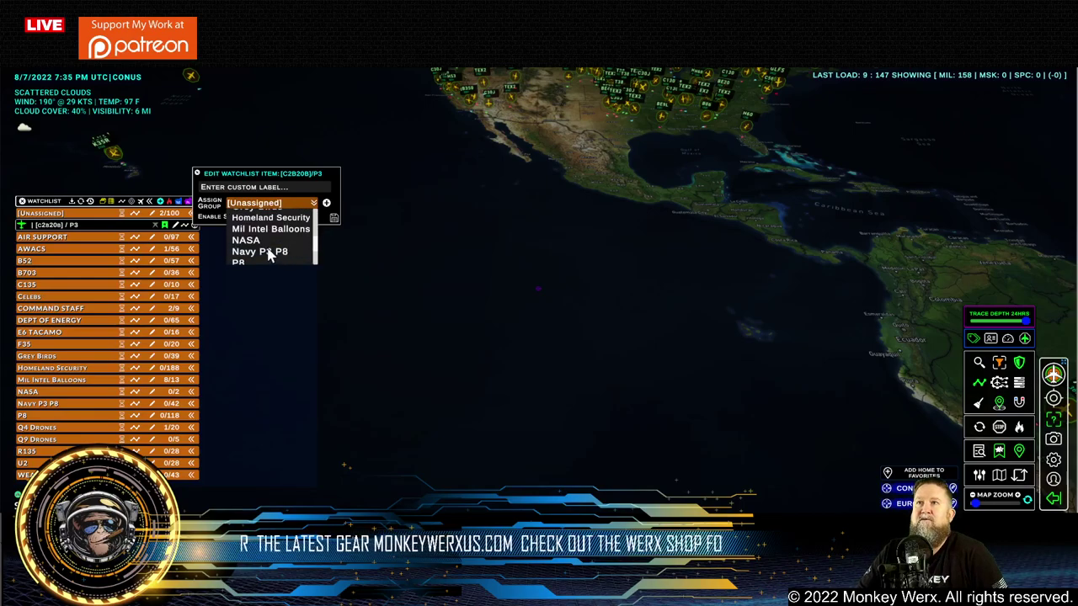
left_click(272, 252)
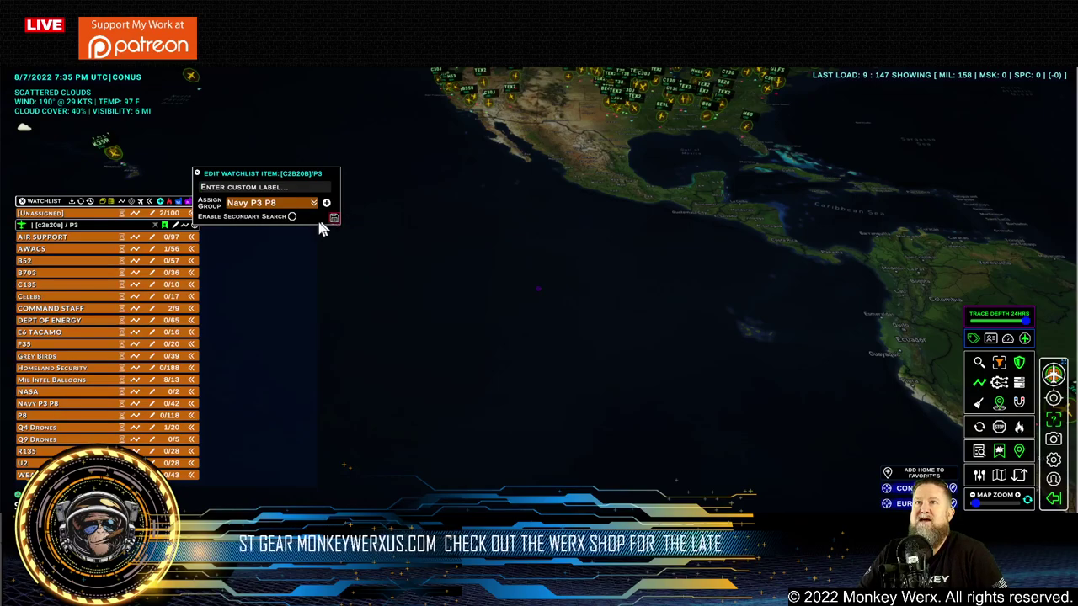
key("Return")
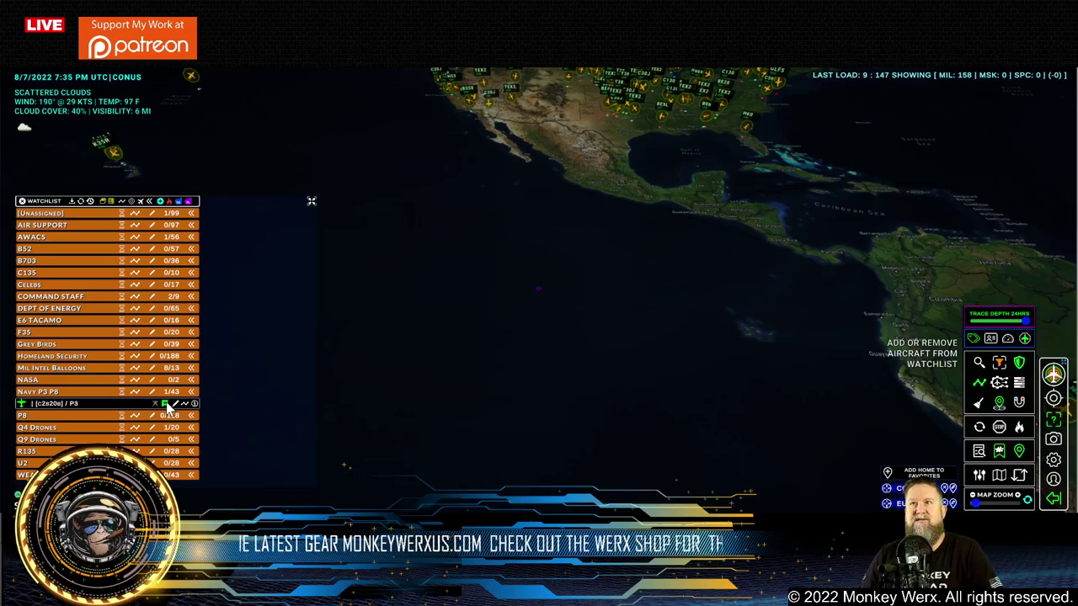
- Bring North America into view and open the details of the A332 RRR2127 over eastern Canada
left_click_drag(404, 265, 447, 323)
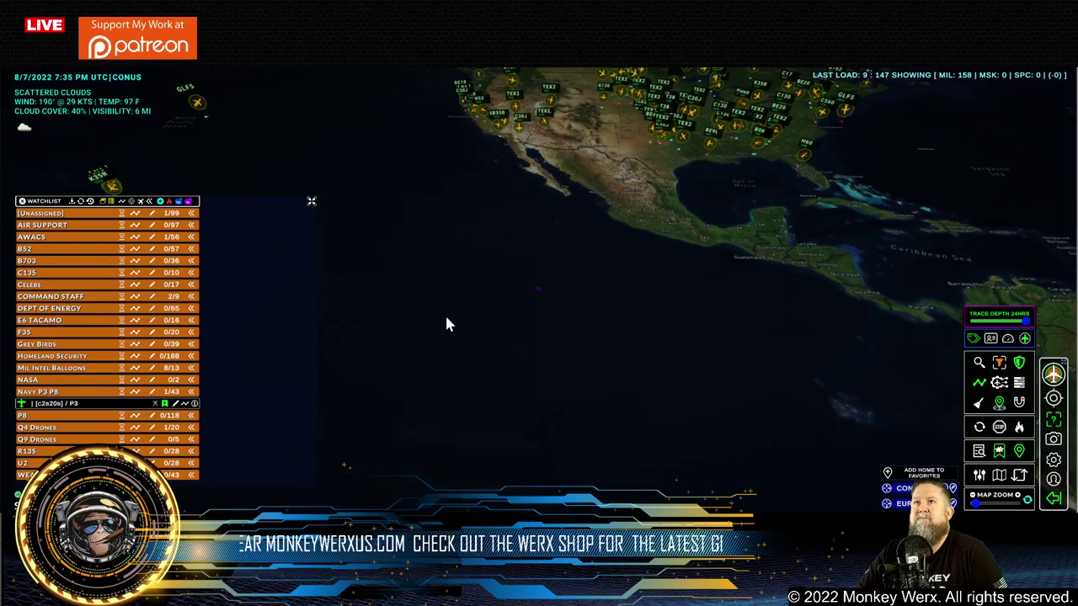
left_click_drag(510, 286, 612, 361)
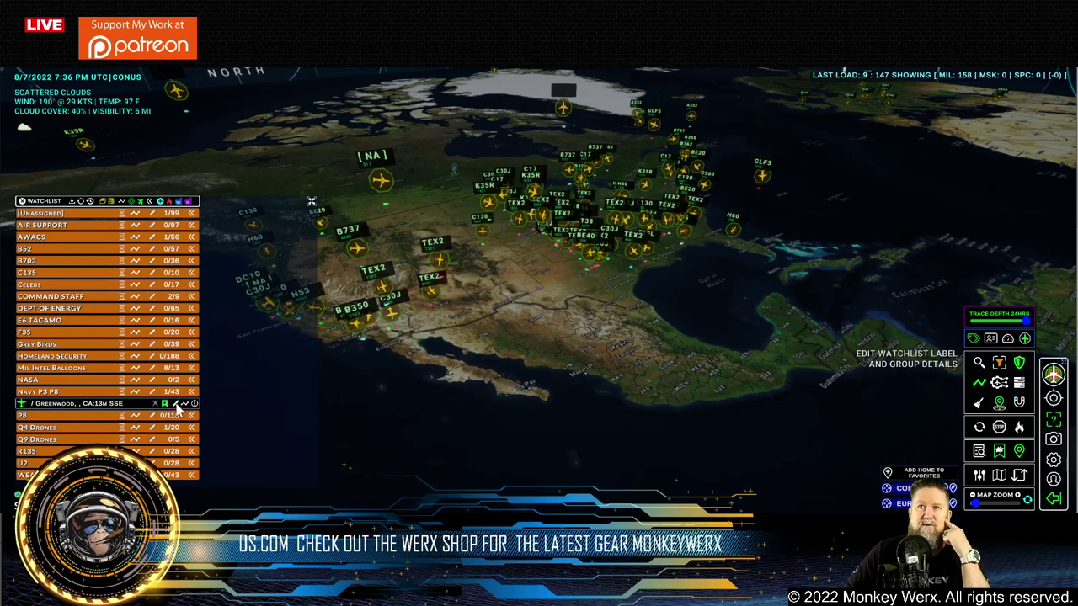
left_click(640, 109)
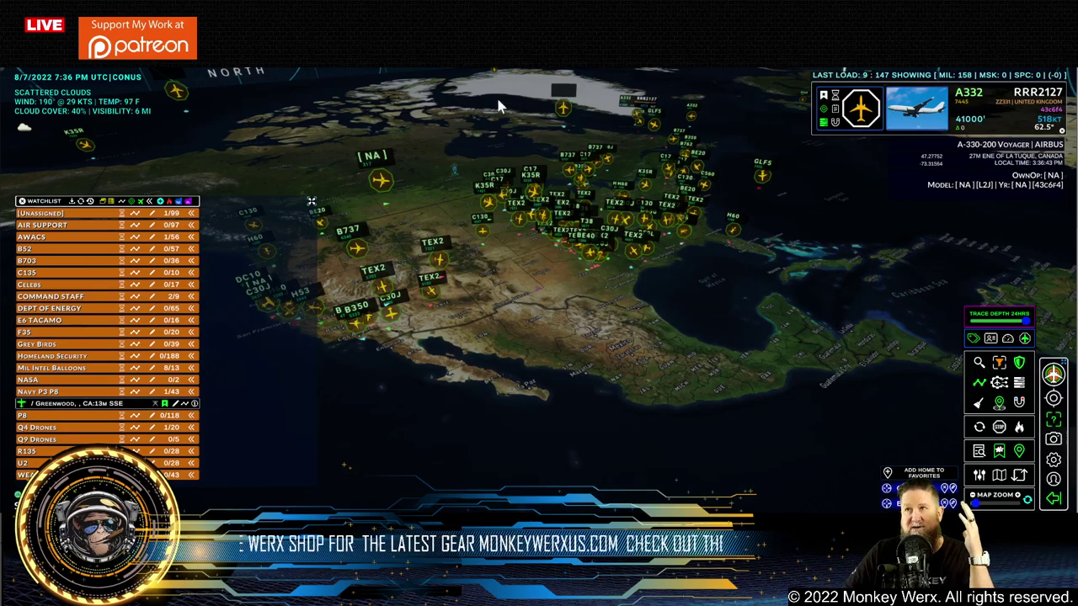
- Turn on automatic refresh for the watchlist and shrink its panel down to the header
left_click(90, 202)
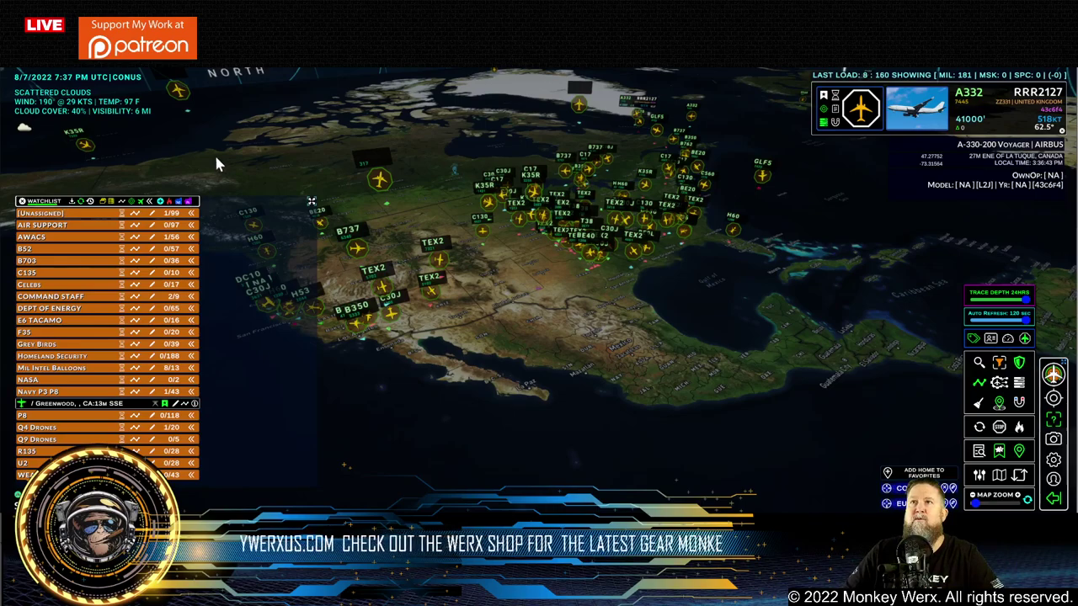
left_click_drag(312, 206, 211, 203)
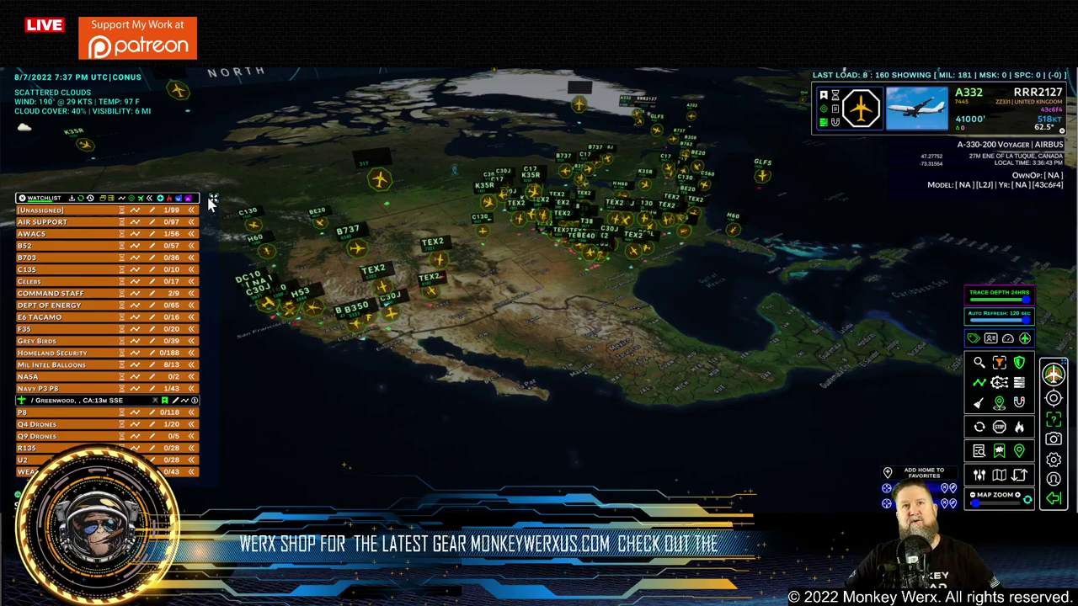
left_click_drag(211, 201, 199, 500)
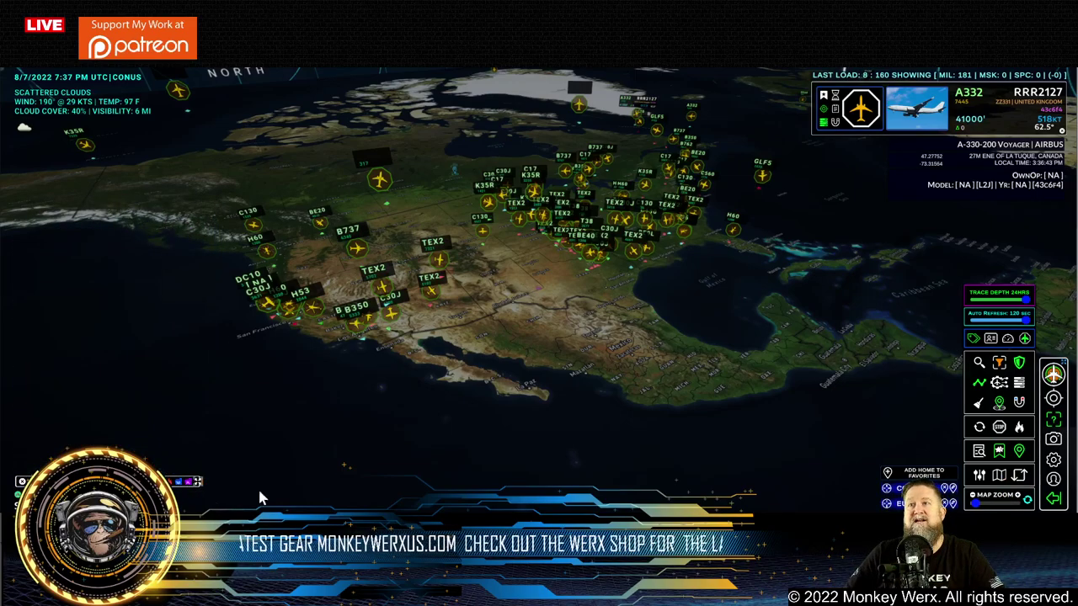
- Open the basic aircraft database search and search by owner/operator for "Mark Walberg" after clearing the Q4 returns
left_click(1019, 383)
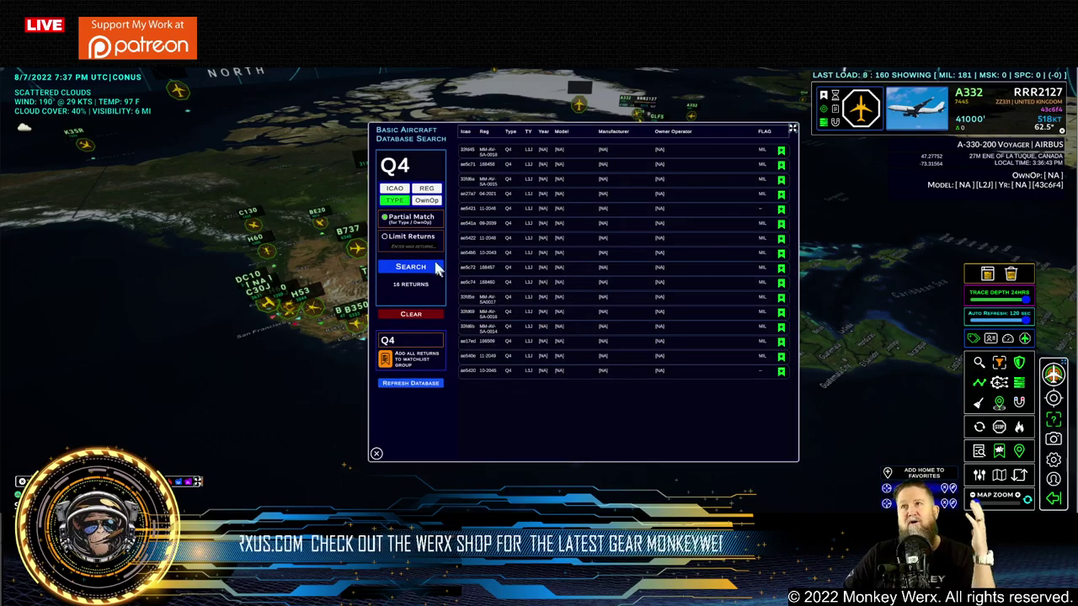
left_click_drag(416, 165, 376, 171)
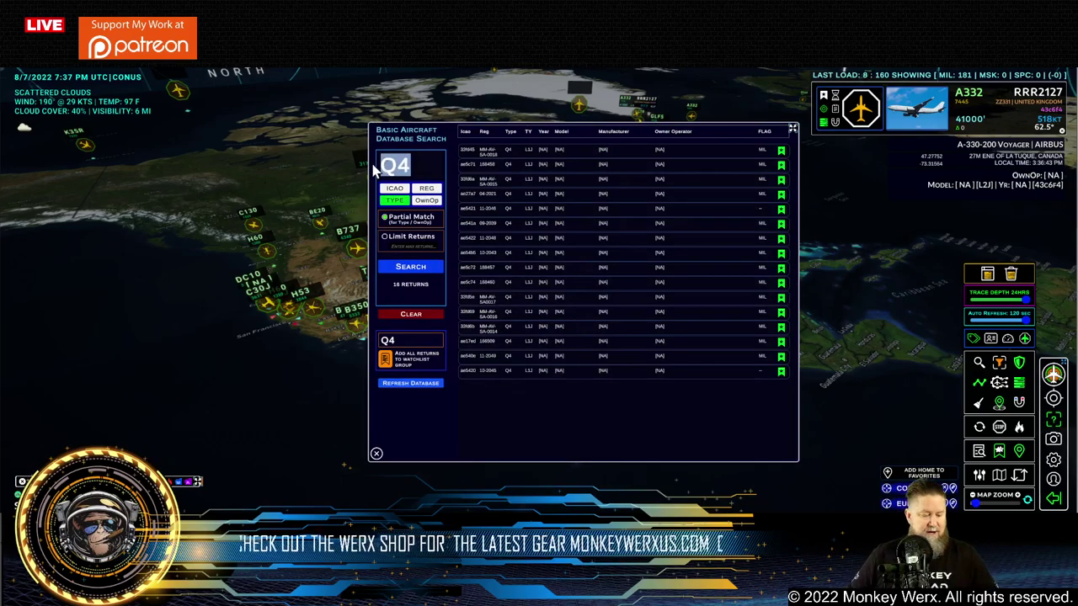
type("Mark")
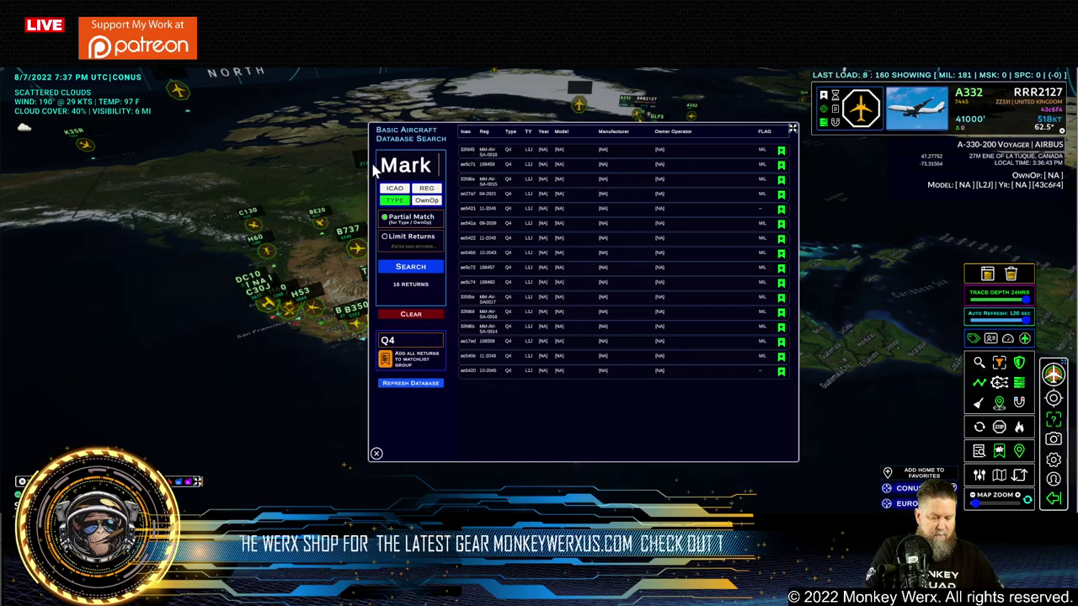
type(" Walberg")
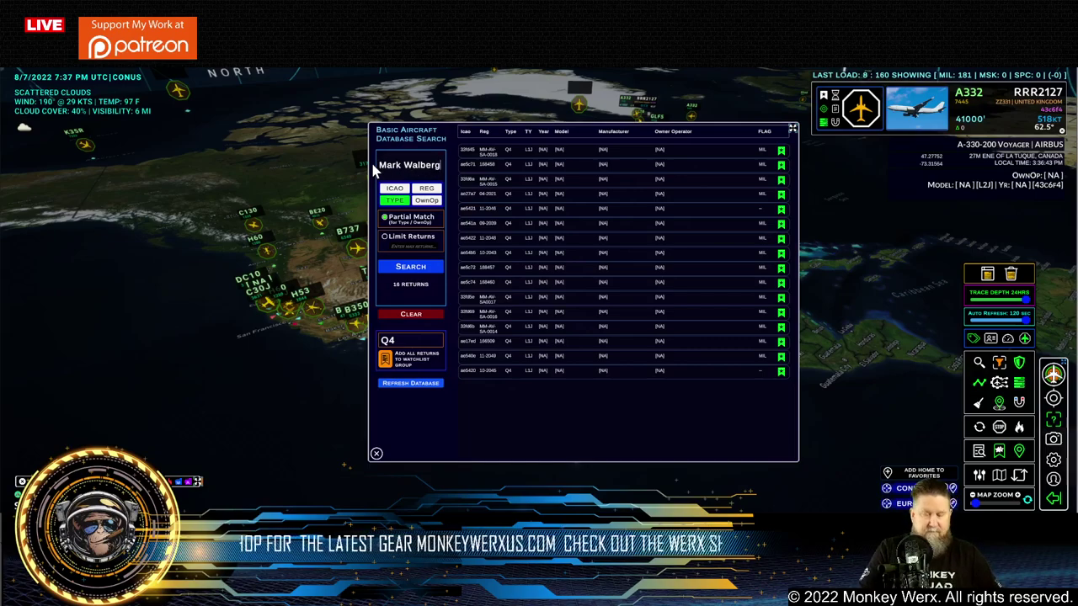
left_click(427, 200)
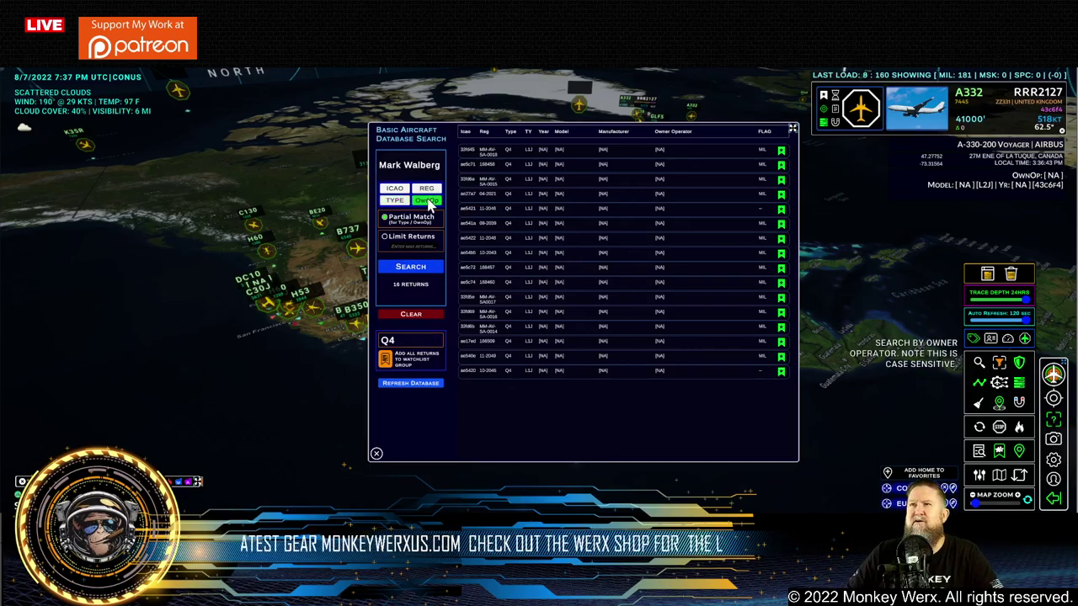
left_click(409, 271)
left_click(410, 315)
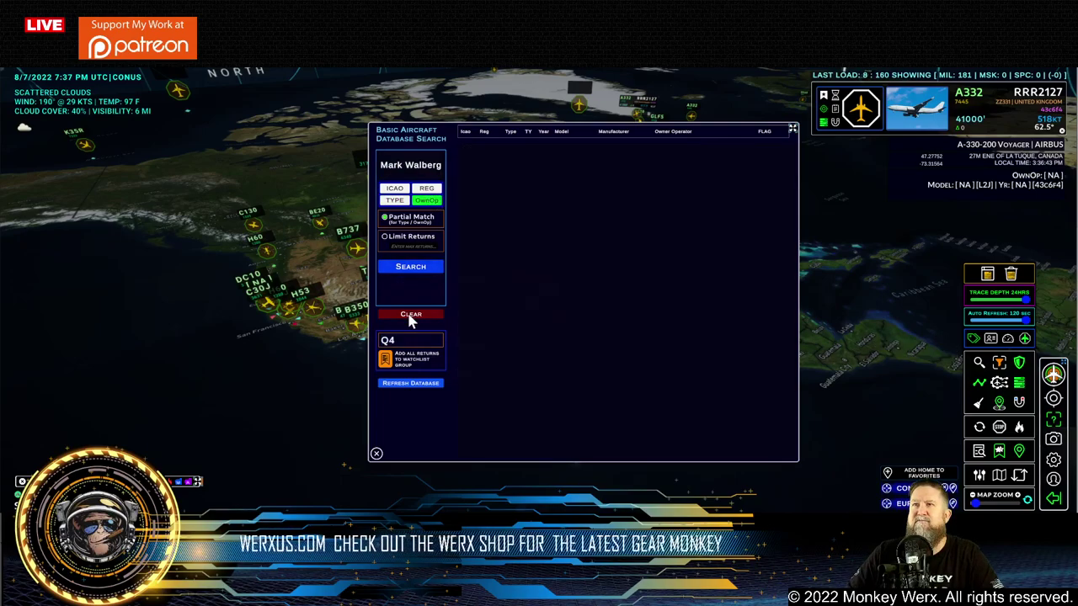
left_click(410, 270)
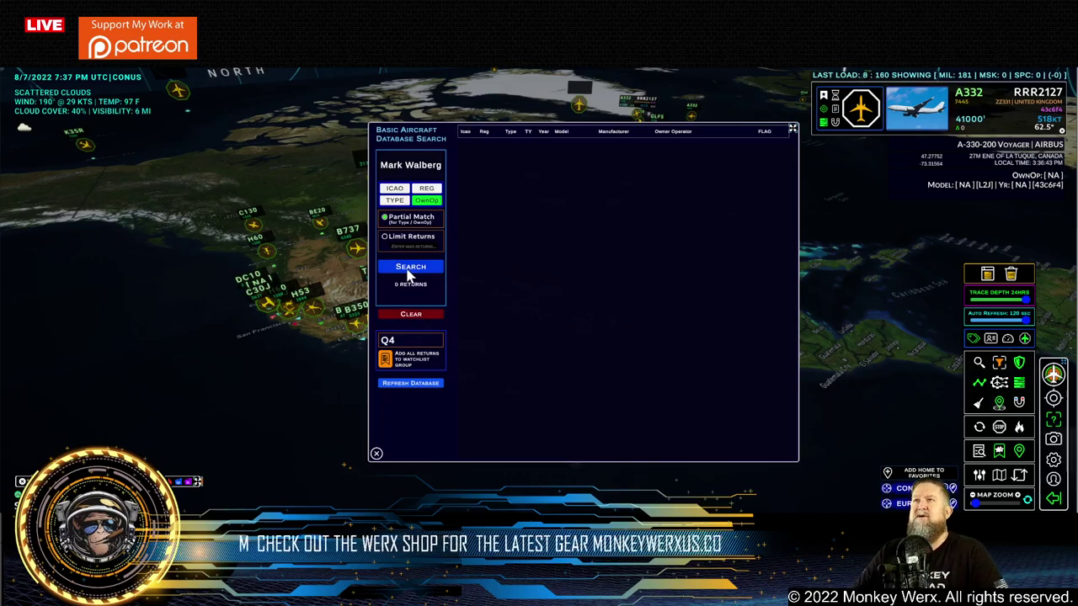
- Search the aircraft database by owner/operator for "Bill Gates", with the watchlist group name emptied
left_click(428, 190)
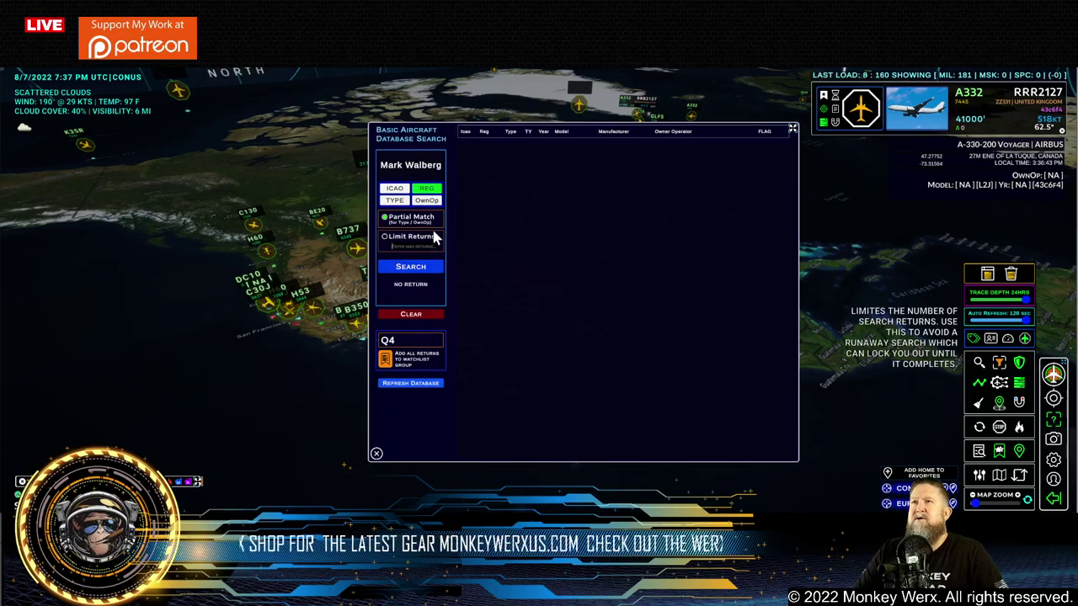
triple_click(426, 167)
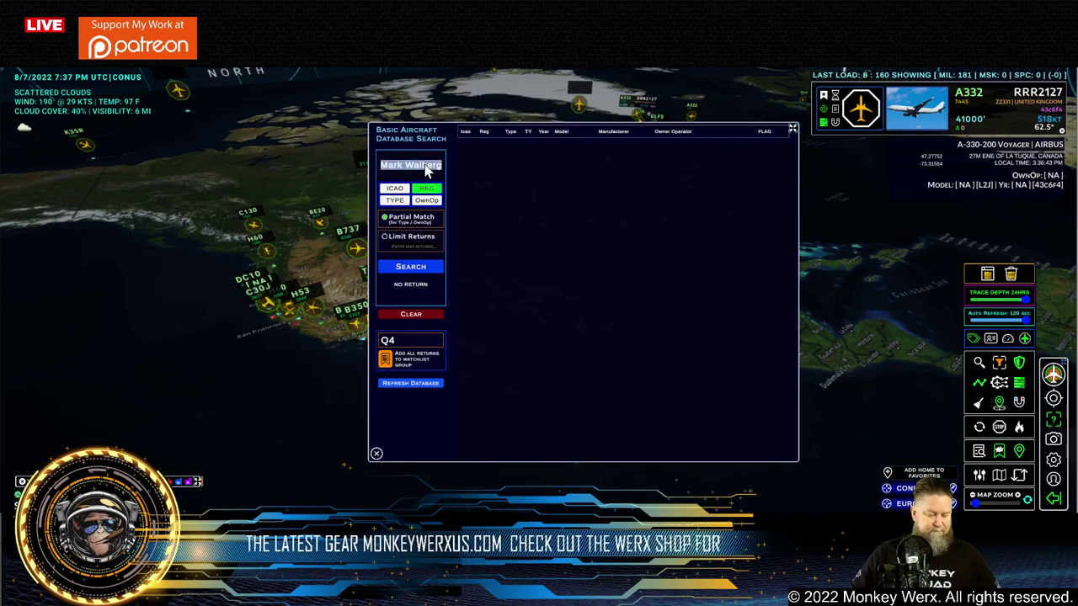
type("Bill Gates")
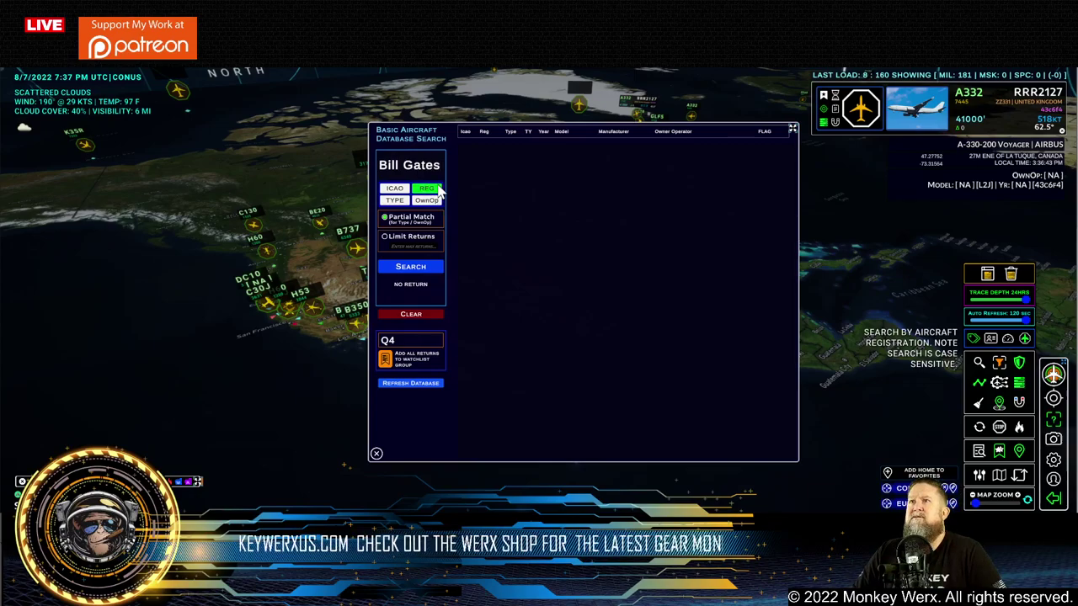
left_click(412, 317)
left_click_drag(410, 346, 343, 340)
key("BackSpace")
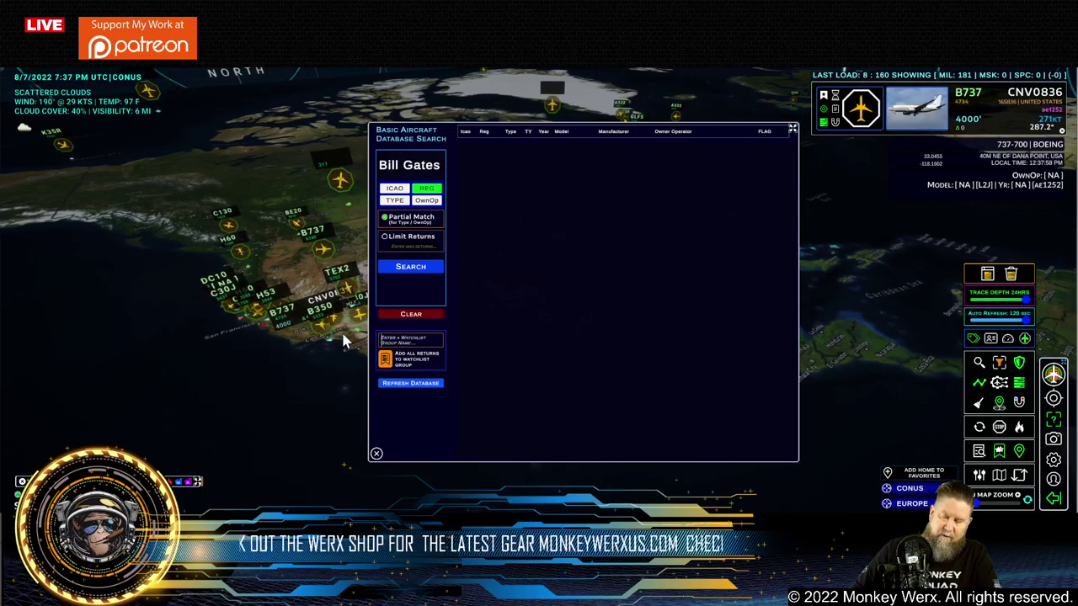
left_click(426, 200)
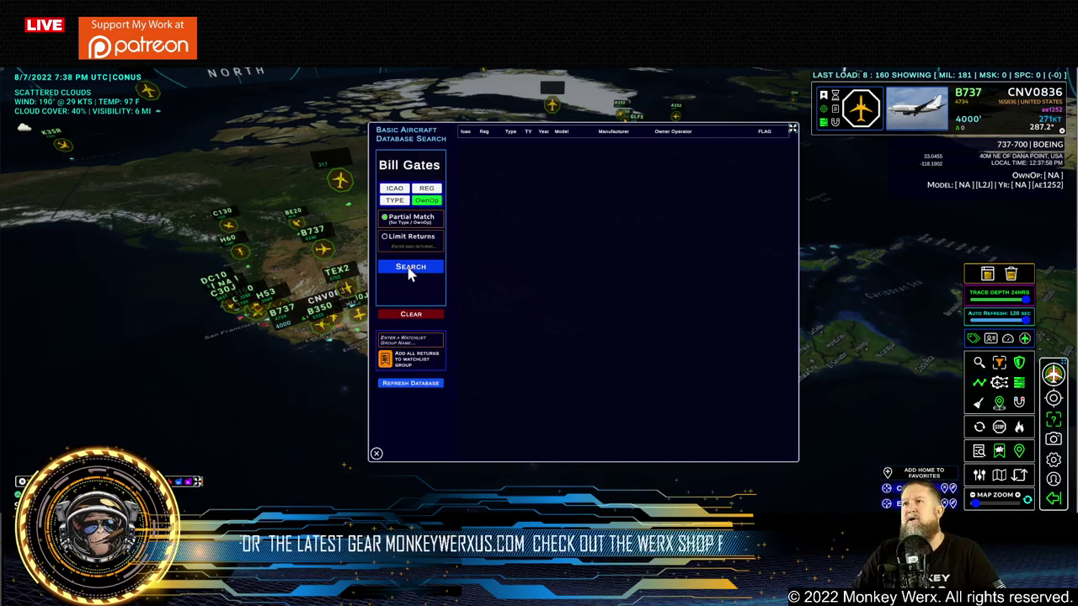
left_click(410, 268)
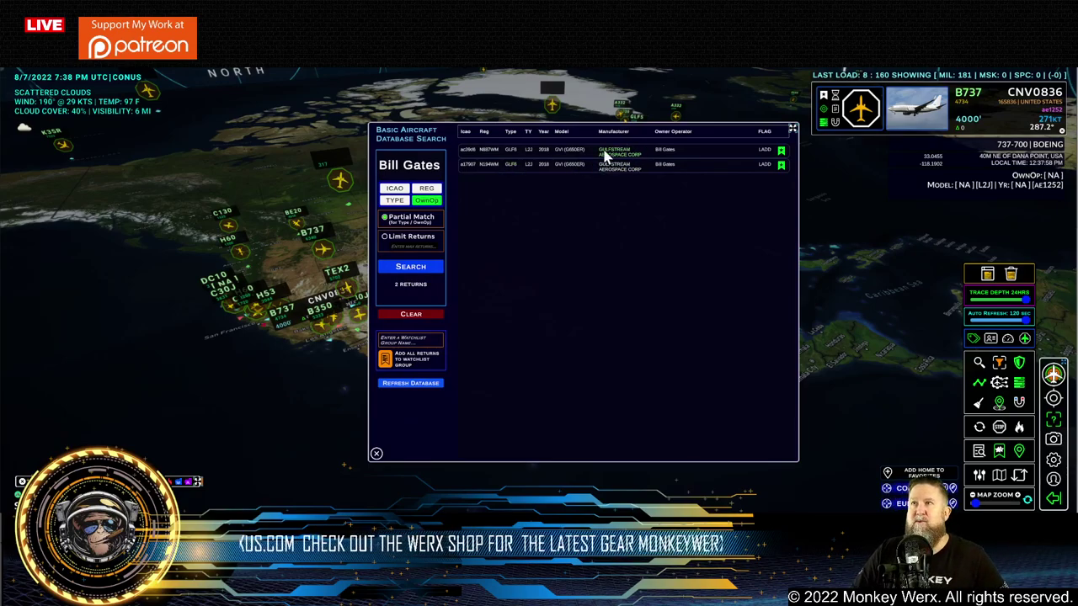
- Replace the search text with "Weather", clear the earlier returns, and search the database by owner/operator
left_click(431, 170)
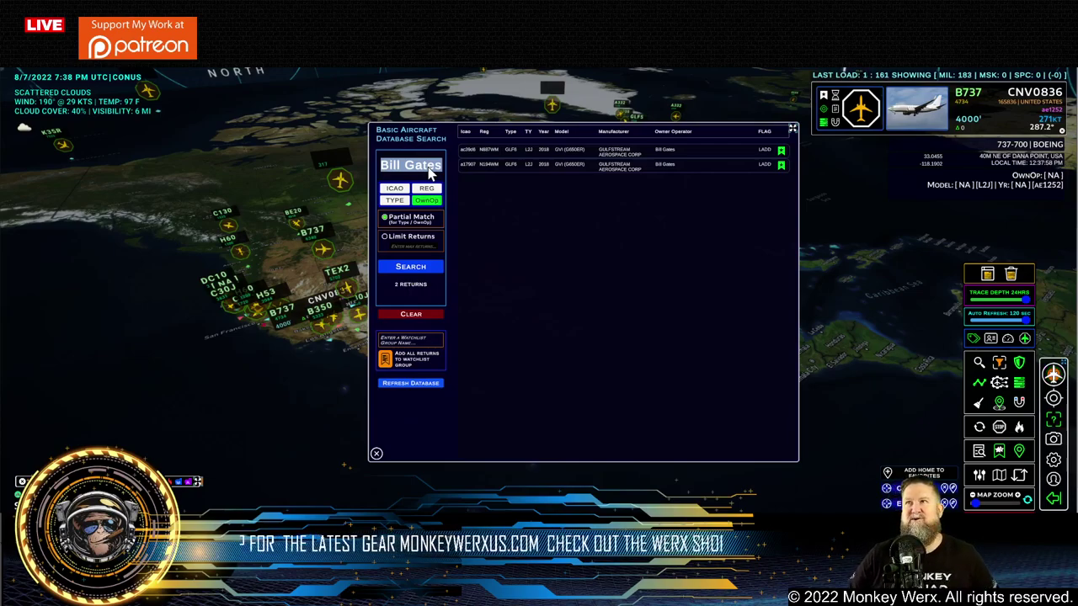
key("BackSpace")
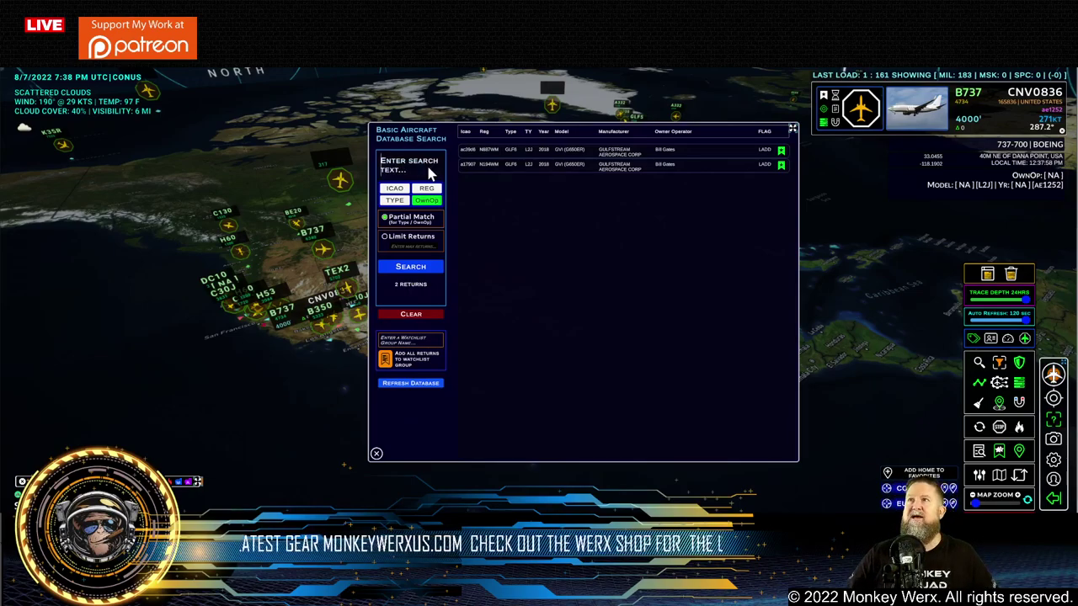
type("Weather")
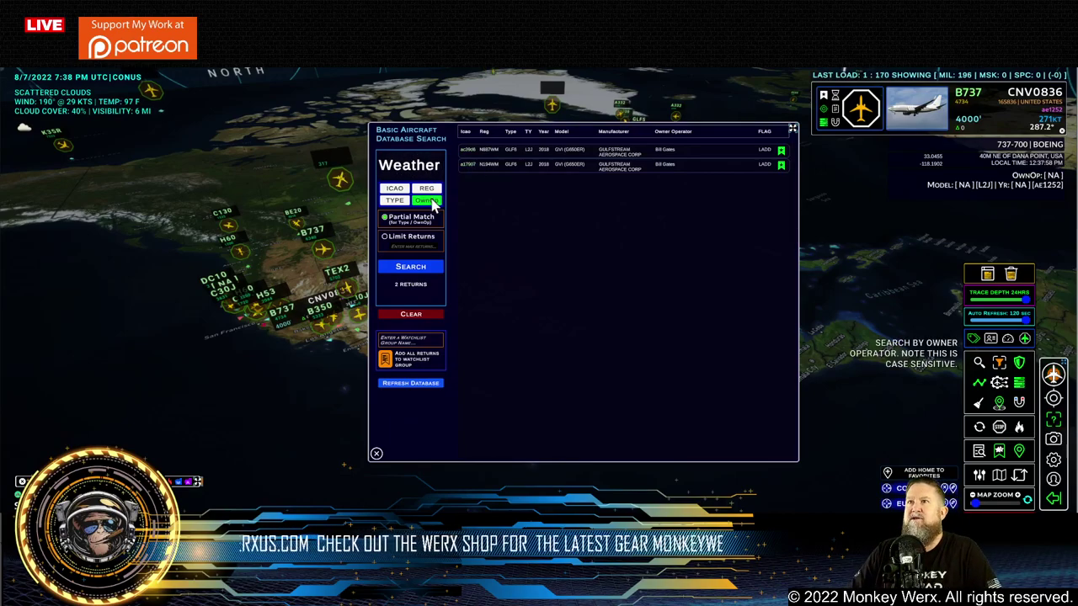
left_click(420, 318)
left_click(416, 267)
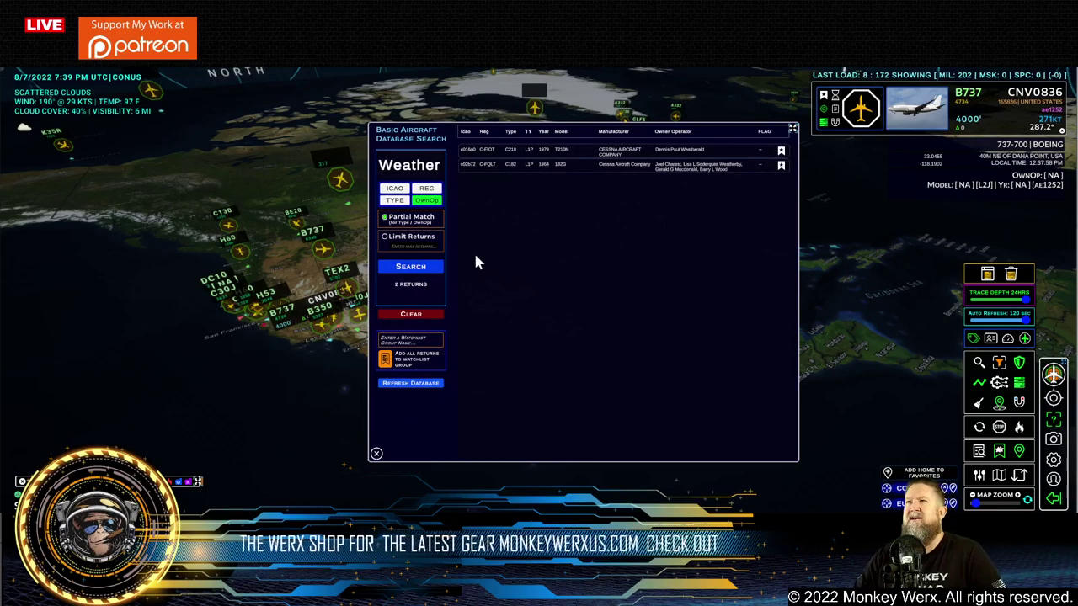
- Clear the returns and search the database for "Weather" by registration instead
double_click(524, 175)
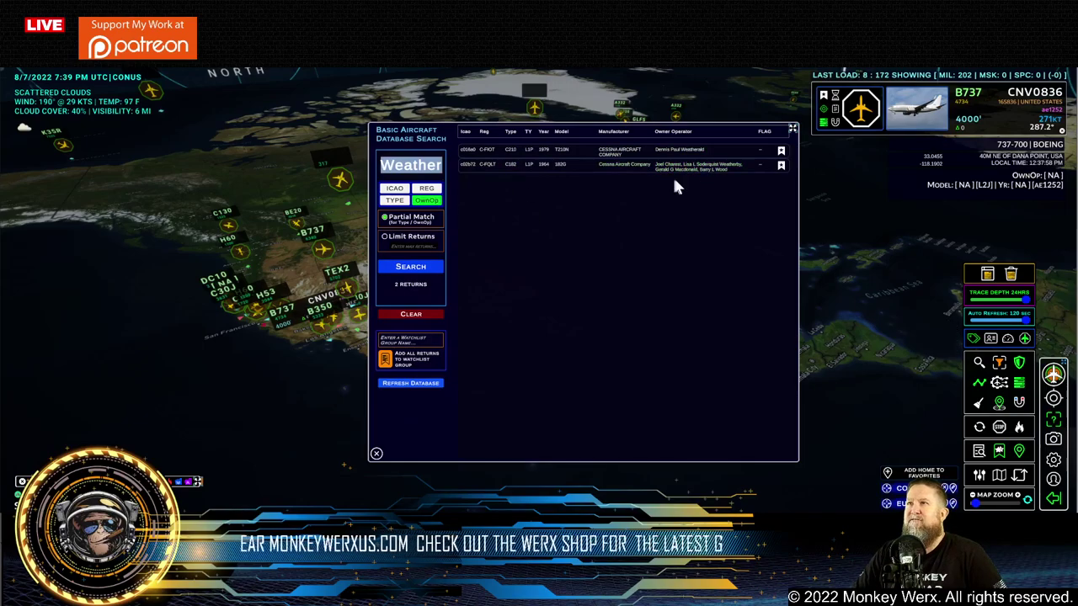
left_click(427, 190)
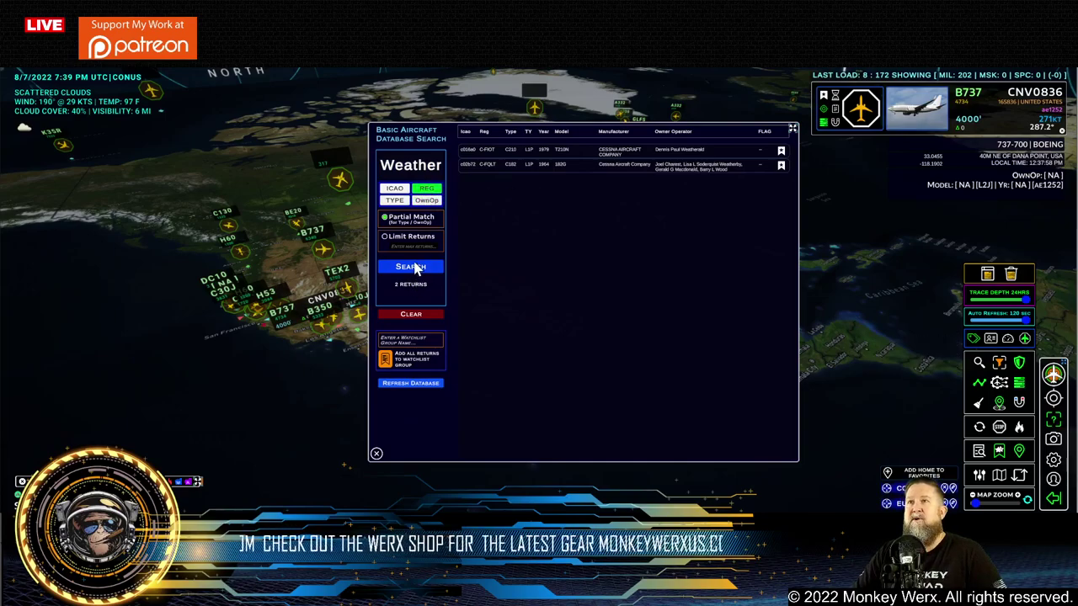
left_click(411, 315)
left_click(411, 267)
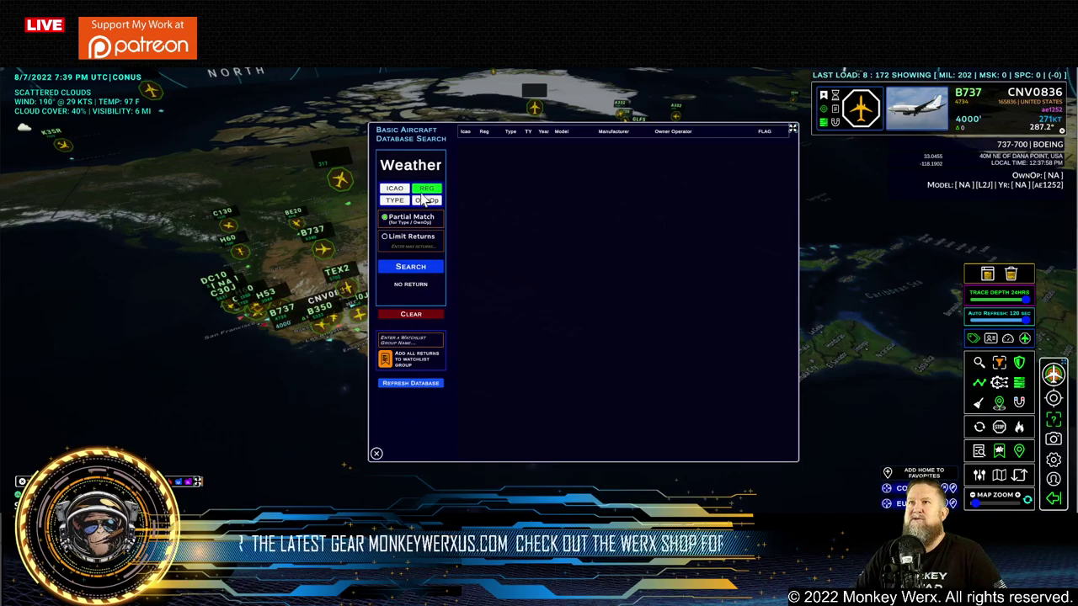
- Clear the search status, search the aircraft database for "Weather" by owner/operator, and close the database search
left_click(396, 188)
left_click(427, 201)
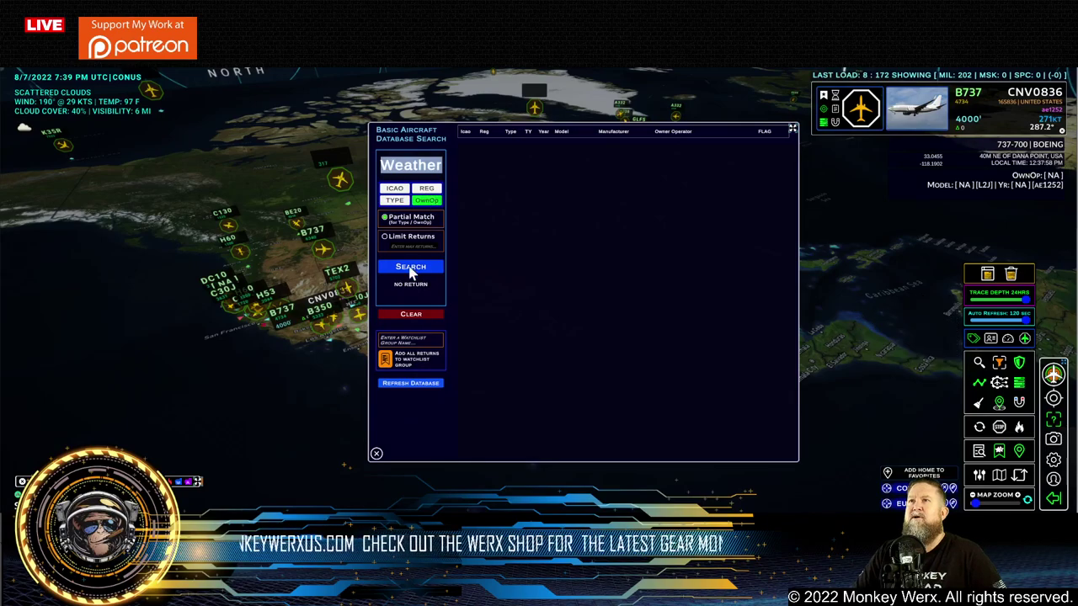
left_click(412, 316)
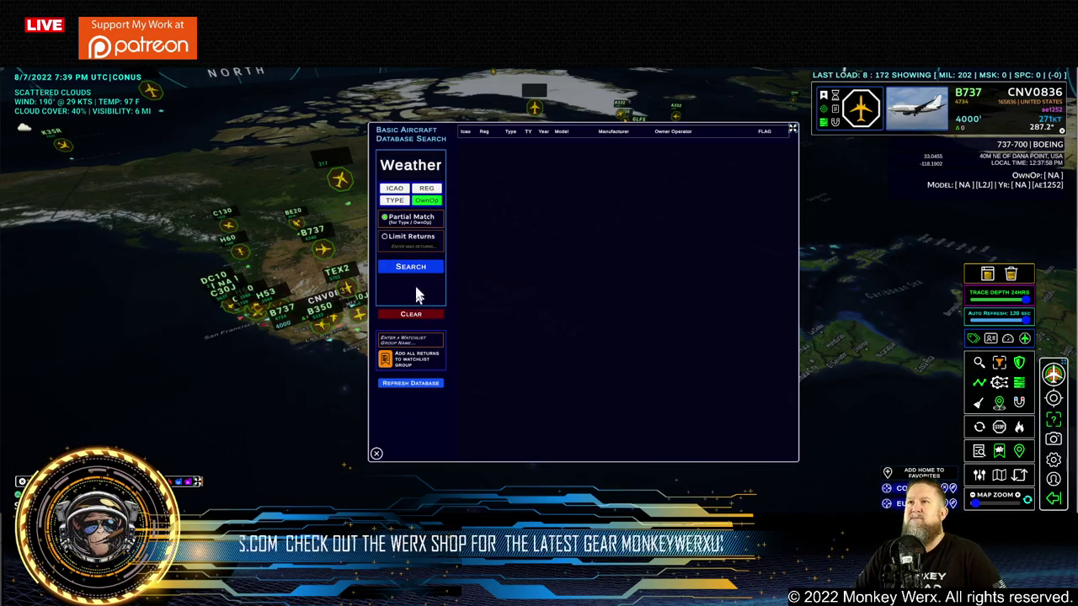
left_click(413, 267)
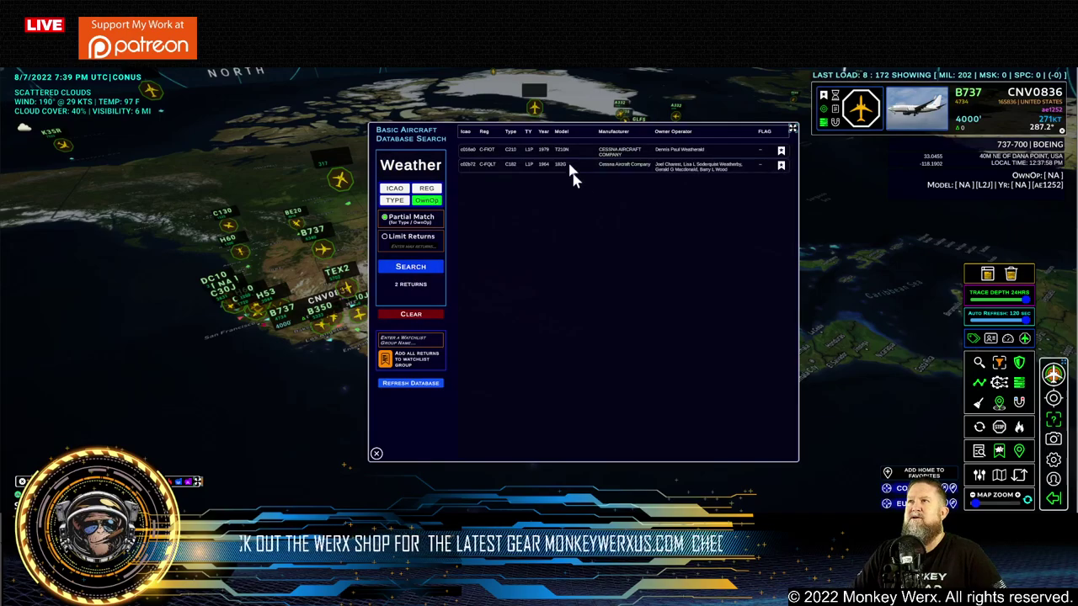
double_click(414, 166)
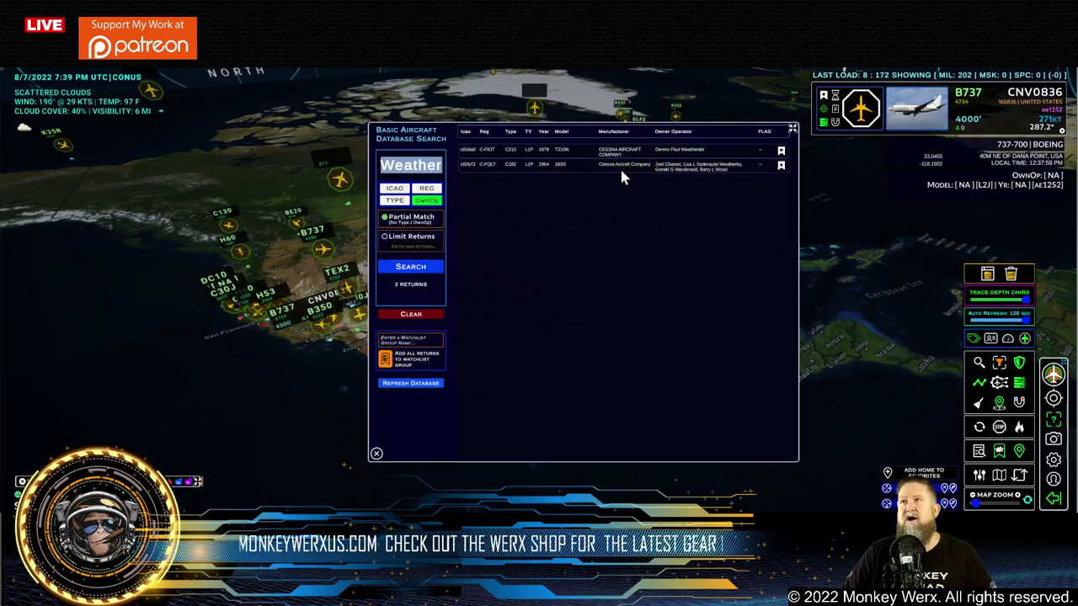
left_click(463, 162)
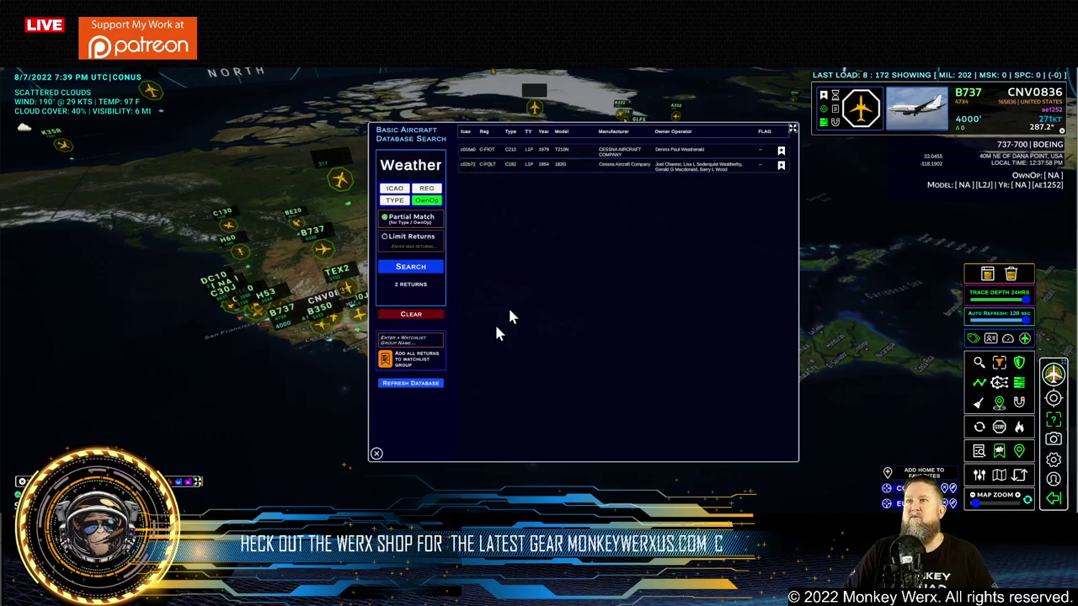
left_click(376, 454)
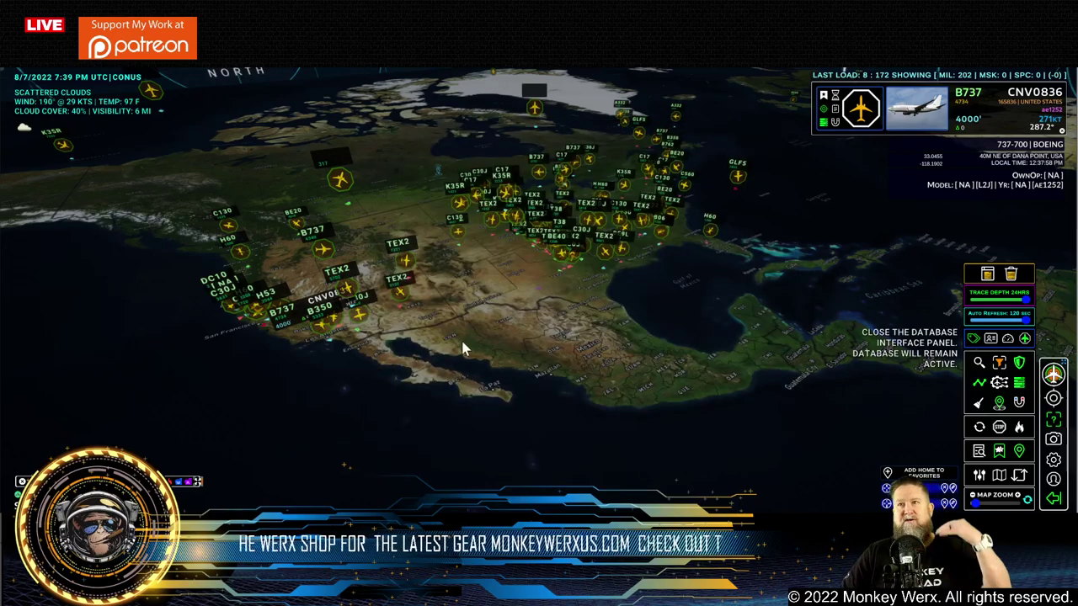
- Expand the watchlist and its Command Staff group, and jump to the last known location of SAM372
left_click(200, 482)
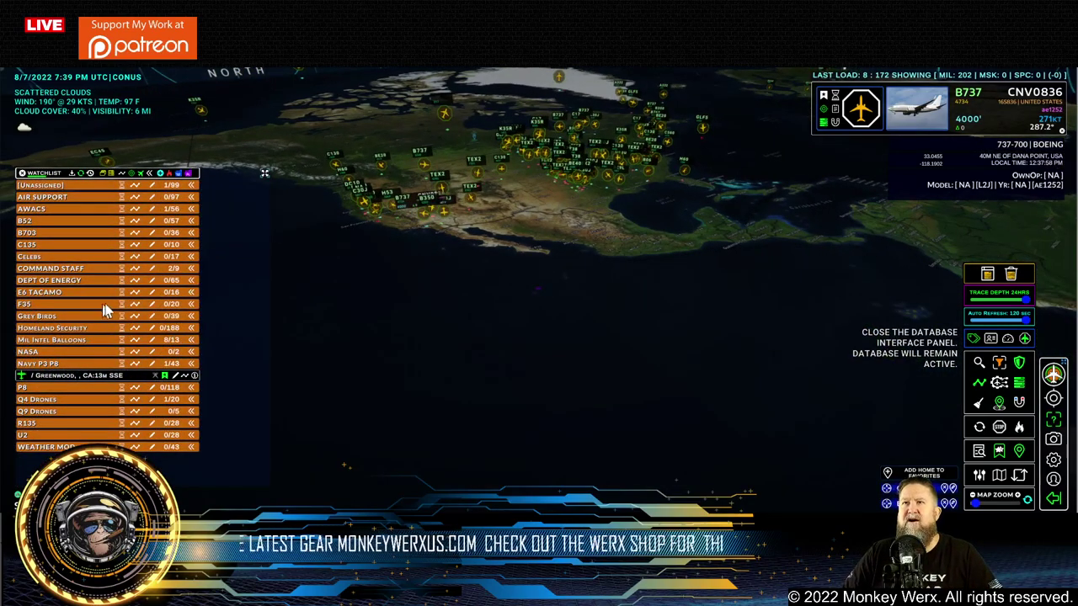
left_click(192, 269)
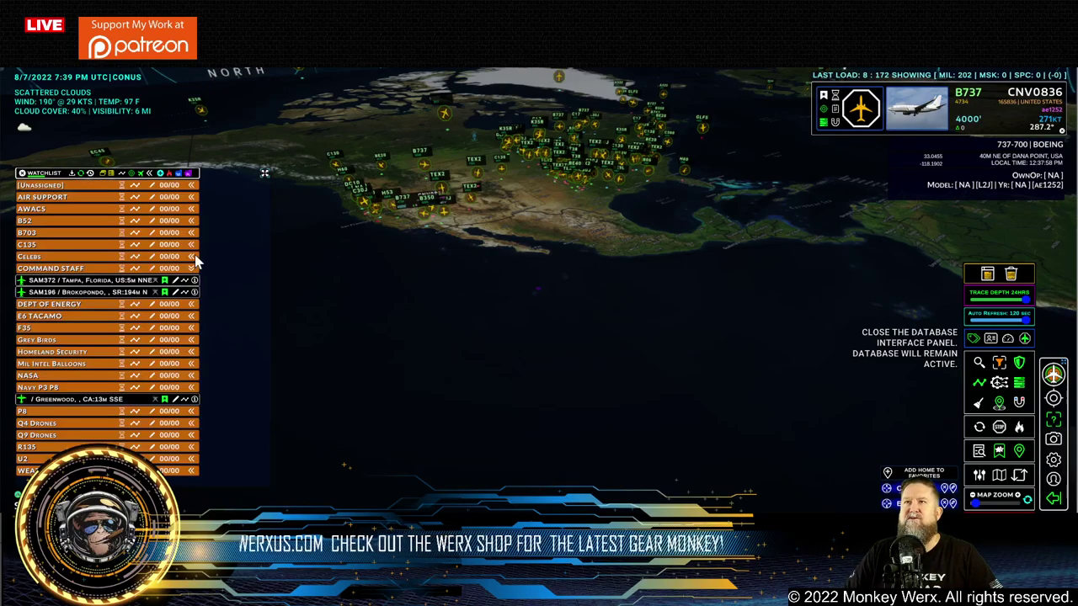
left_click(48, 284)
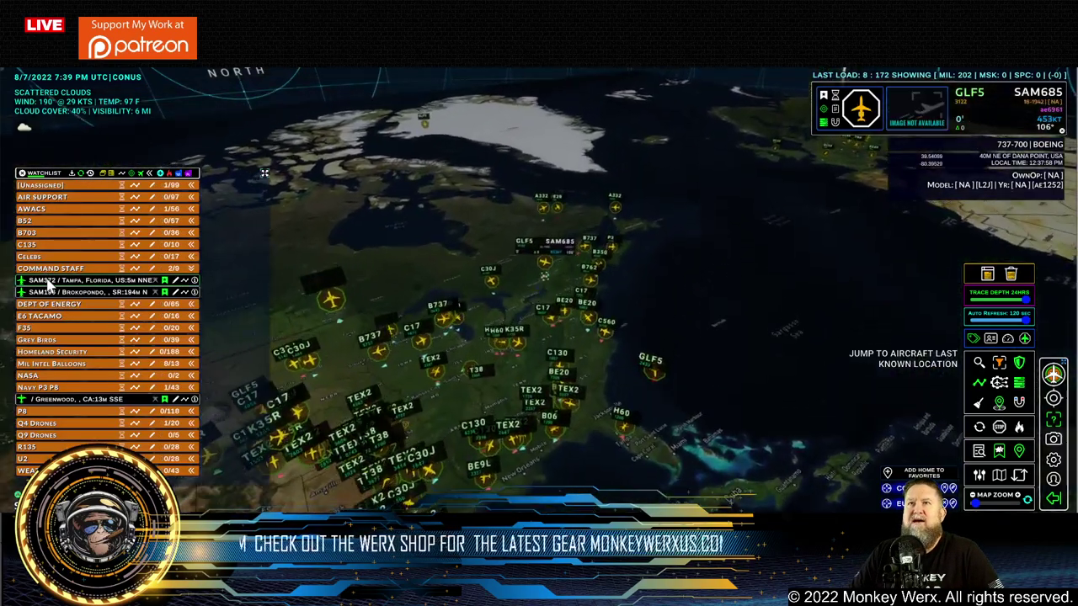
- Show the trace of SAM372 on the map and collapse the watchlist
left_click(186, 287)
left_click_drag(257, 239, 747, 270)
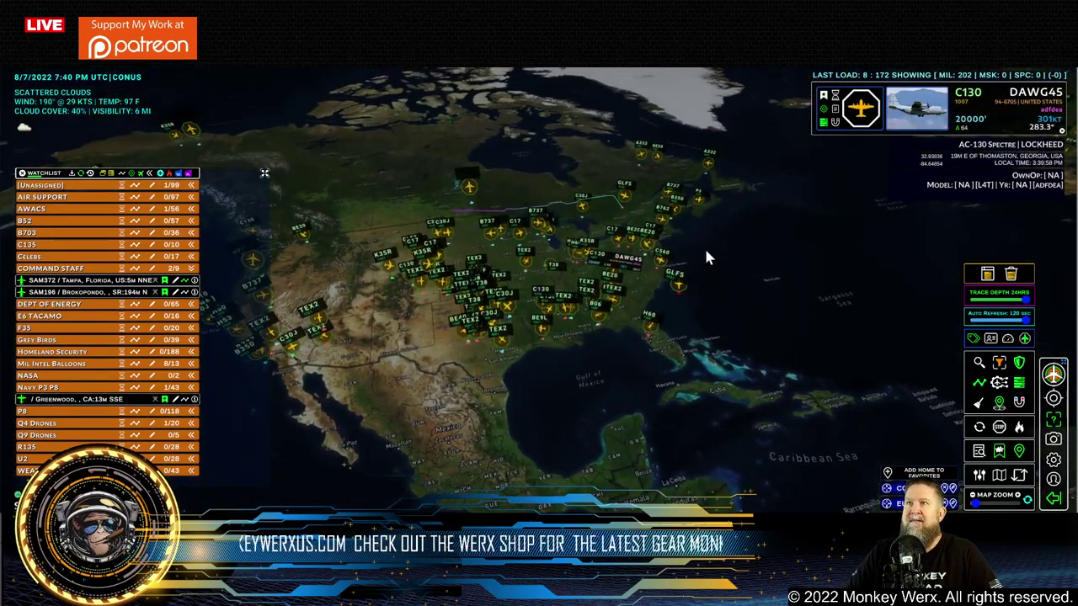
left_click_drag(193, 172, 165, 178)
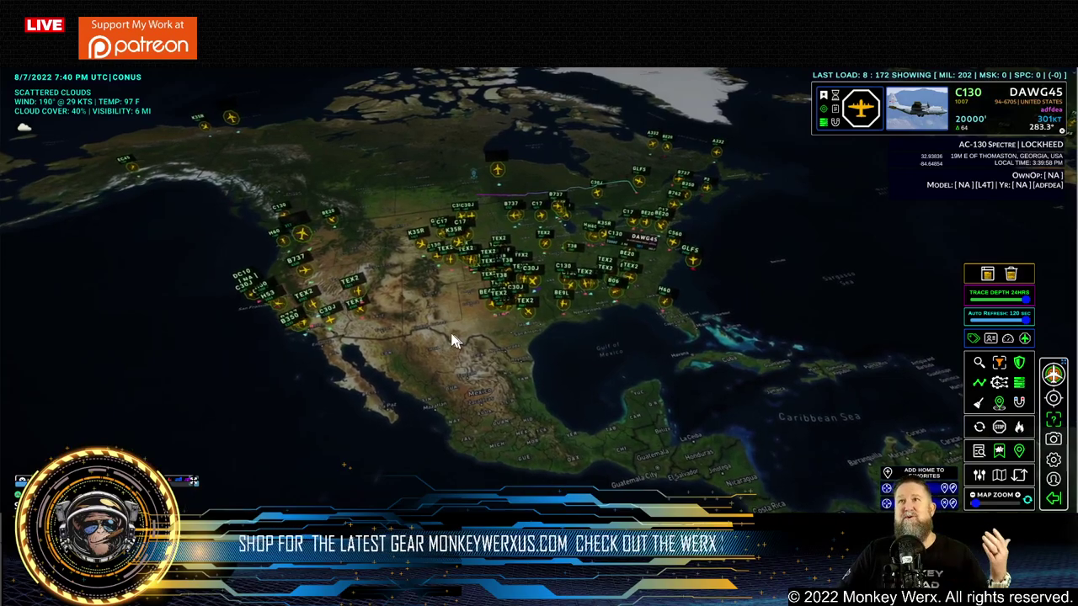
left_click(454, 334)
left_click(458, 318)
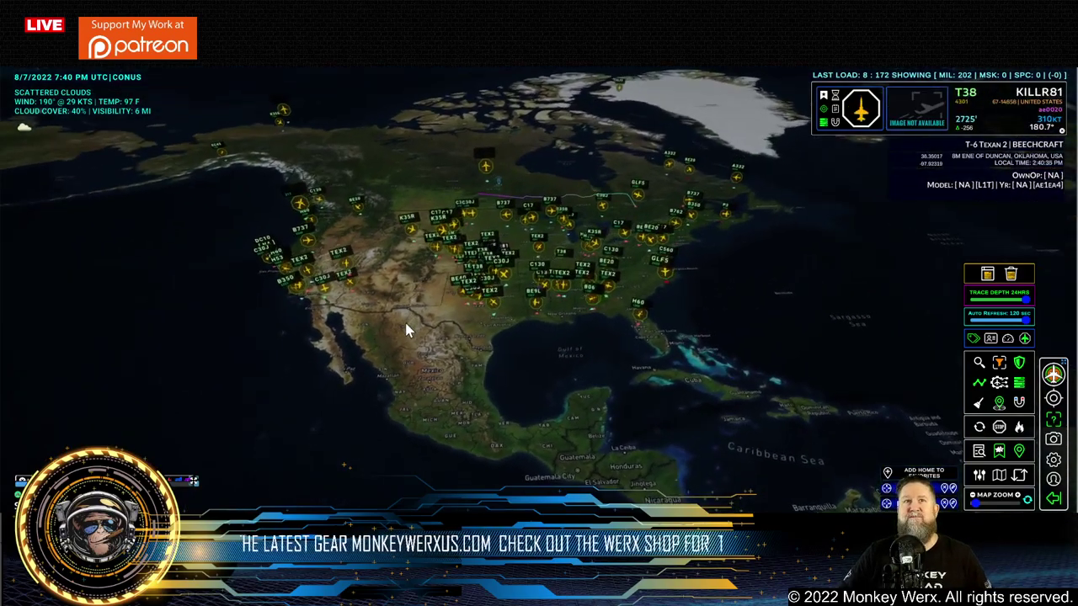